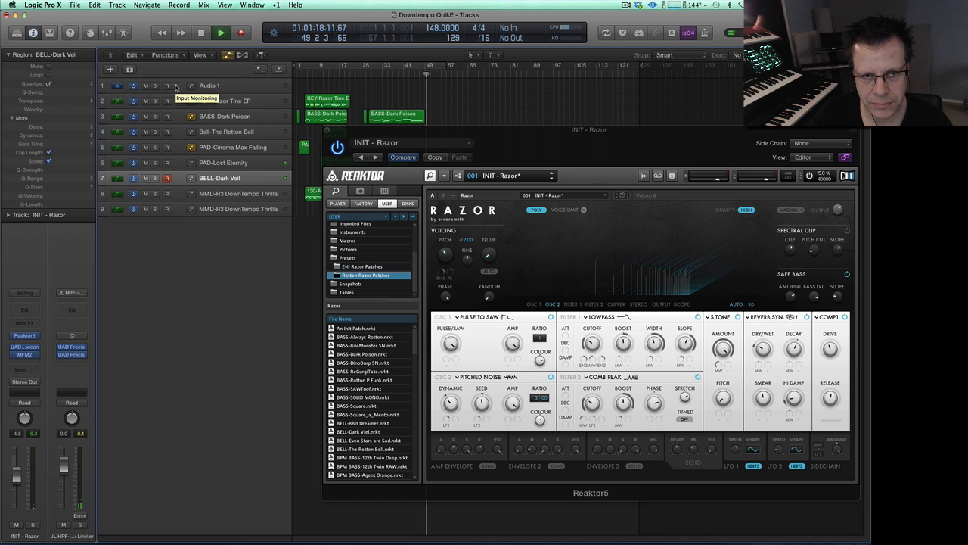
# Step: Enable input monitoring on the Audio 1 track and stop playback
pyautogui.click(176, 87)
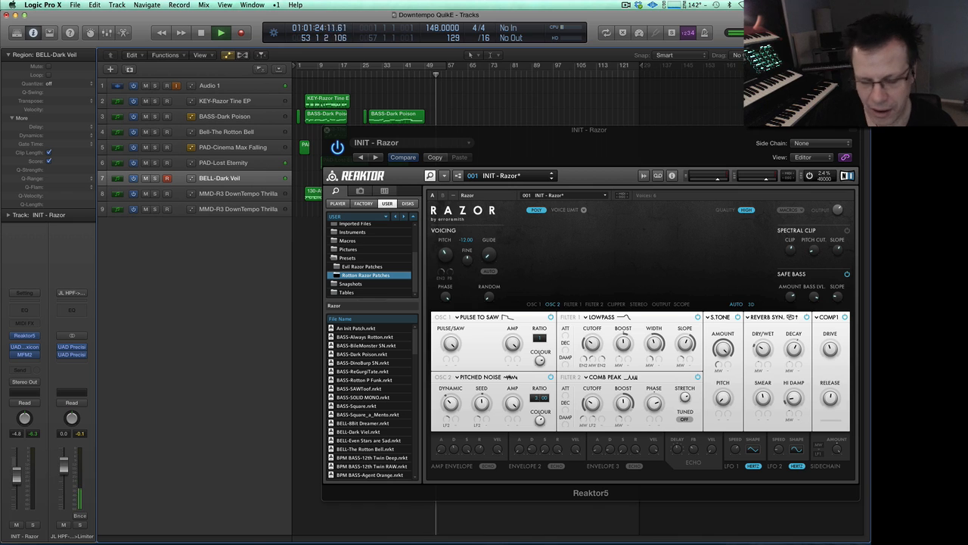
pyautogui.press('space')
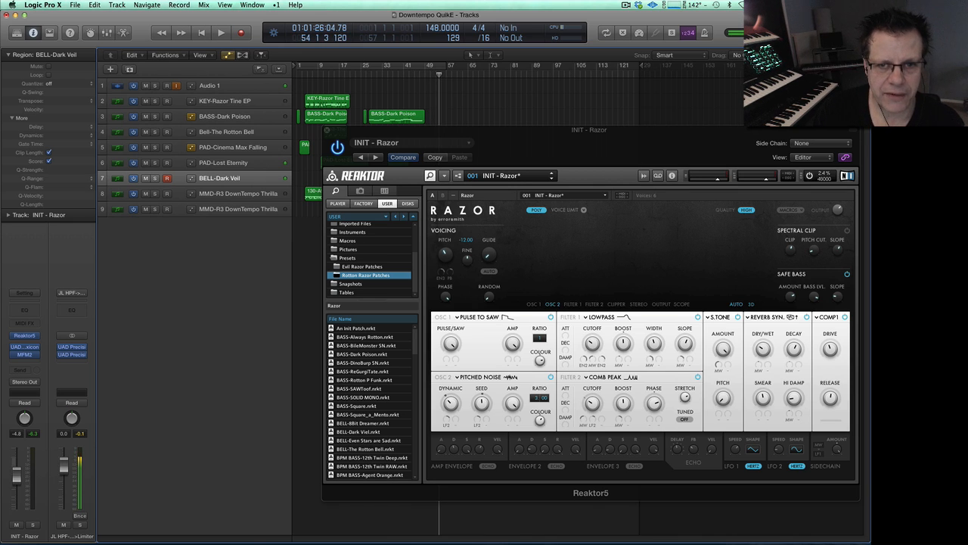
# Step: Select the KEY-Razor Tine EP track after stepping through the BASS-Dark Poison and Bell-The Rotton Bell tracks
pyautogui.click(229, 102)
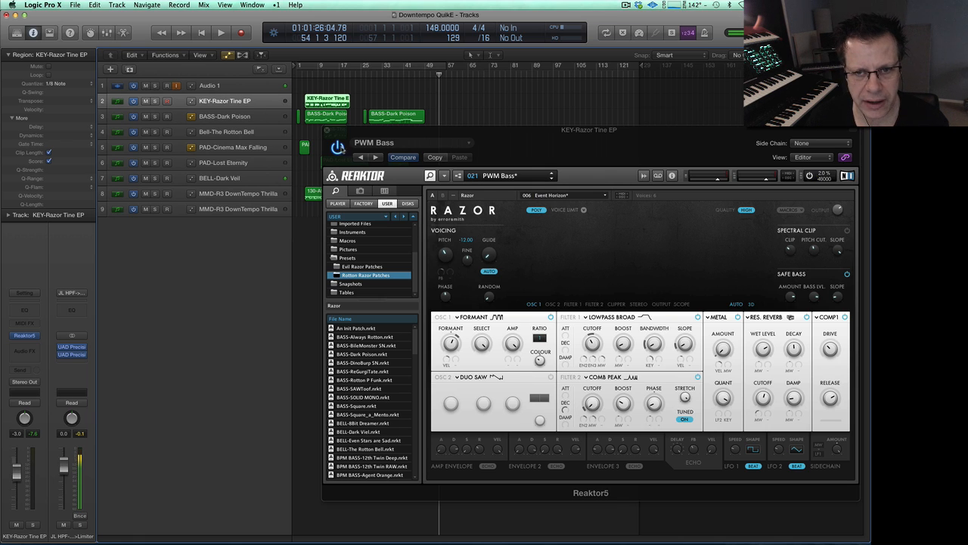
pyautogui.click(233, 117)
pyautogui.click(233, 132)
pyautogui.press('Up')
pyautogui.press('Up')
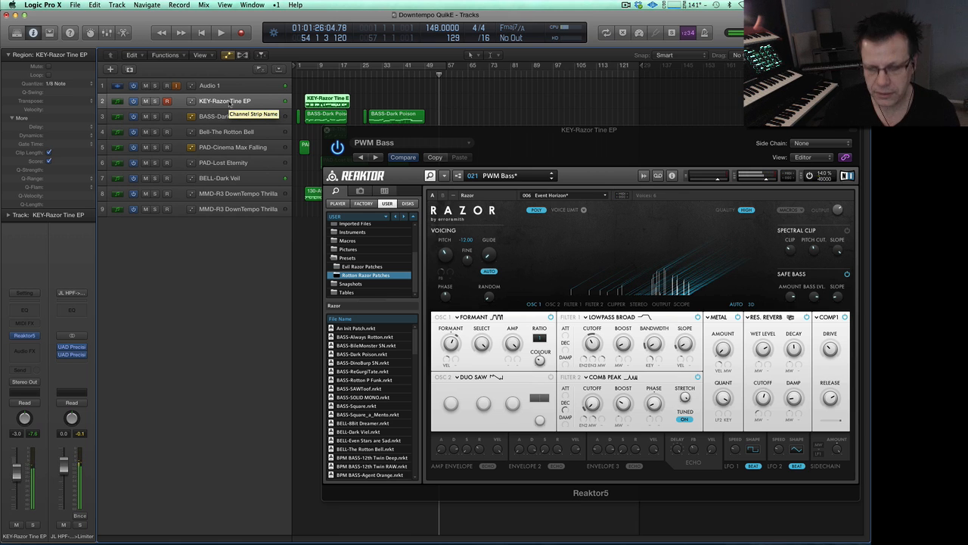
# Step: Close the Reaktor plug-in window and show the mixer below the arrangement
pyautogui.click(327, 132)
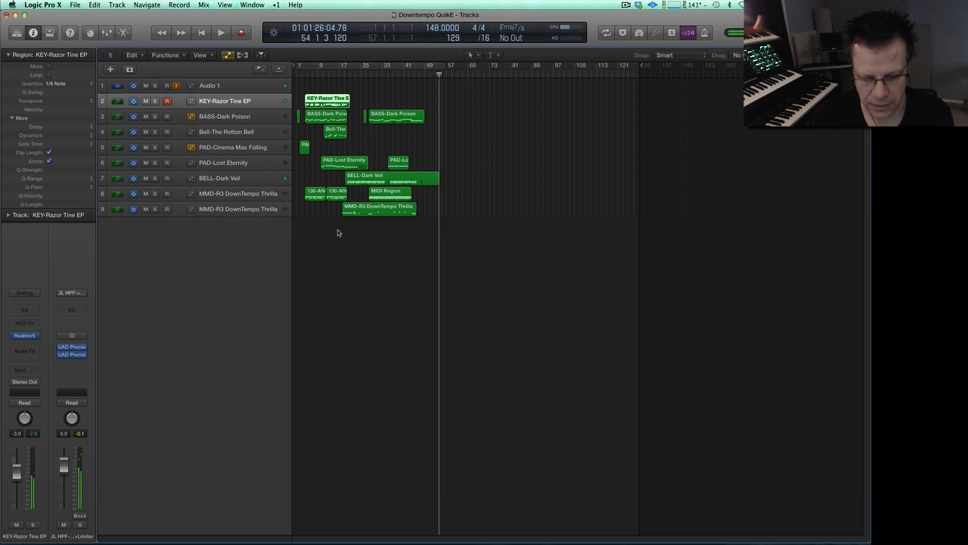
pyautogui.press('x')
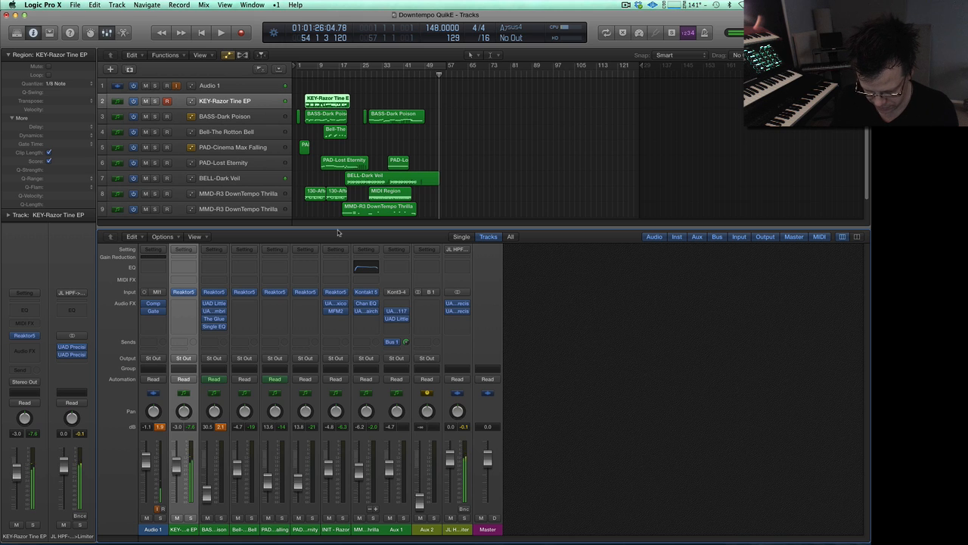
# Step: Select the BASS-Dark Poison track and move the playhead to bar 9
pyautogui.click(228, 116)
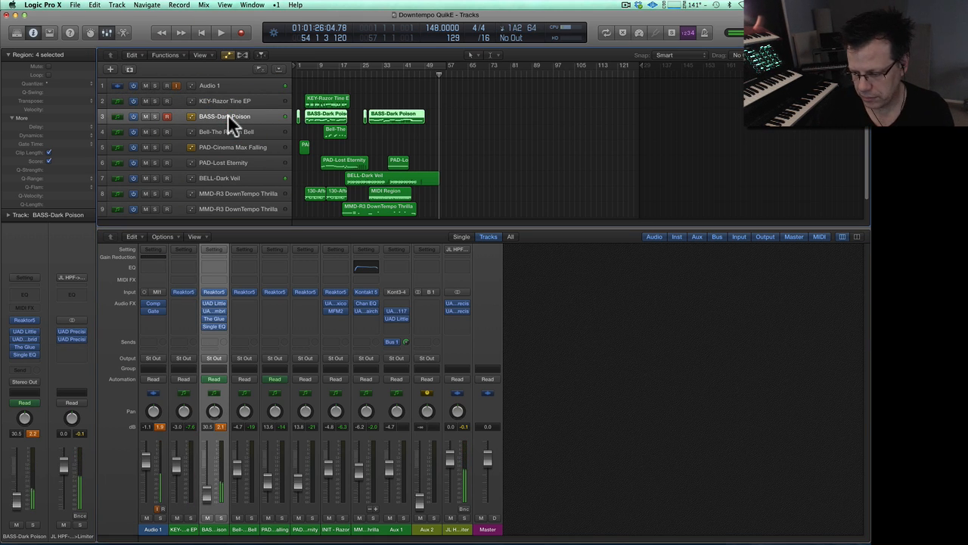
pyautogui.press('/')
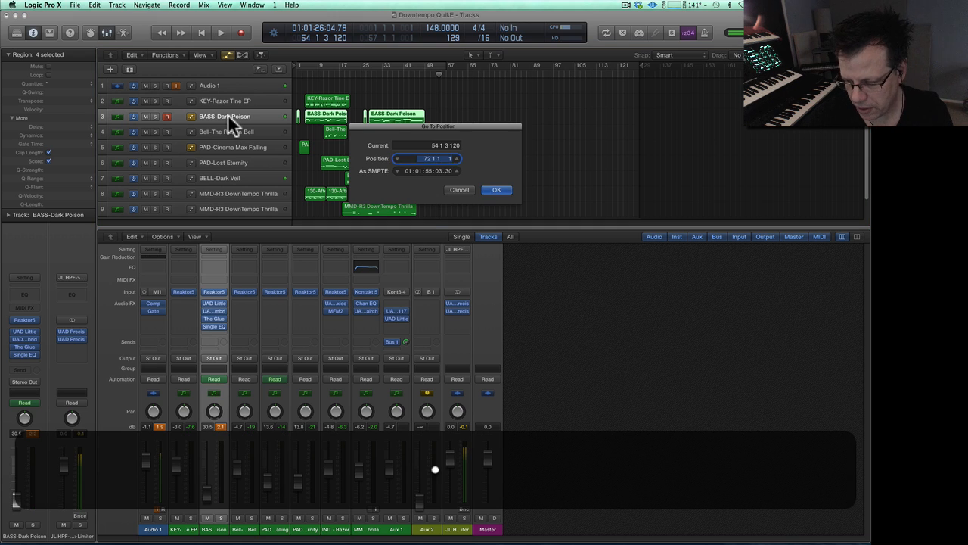
pyautogui.write('9')
pyautogui.press('Return')
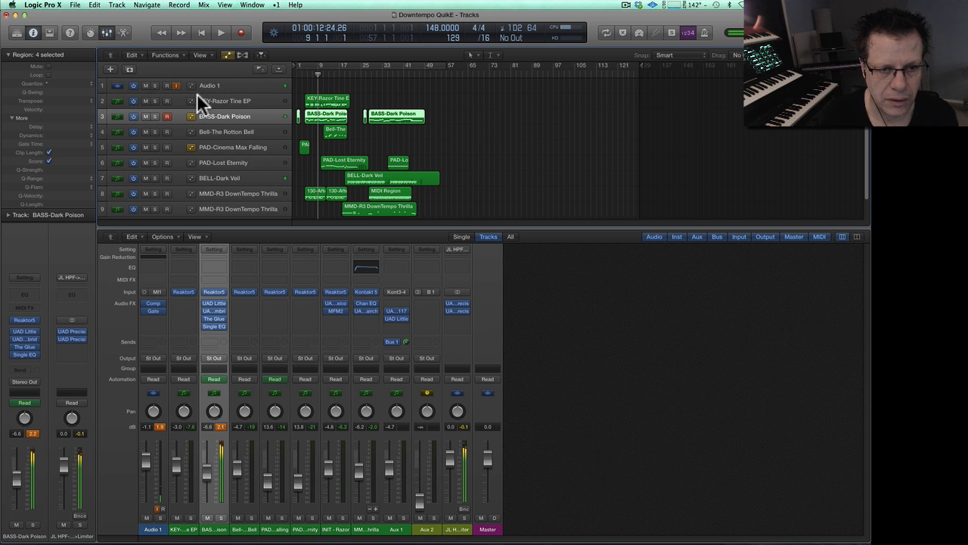
# Step: Open the UAD Little Labs VOG on the BASS-Dark Poison channel and compare the sound with its power off and on
pyautogui.click(216, 307)
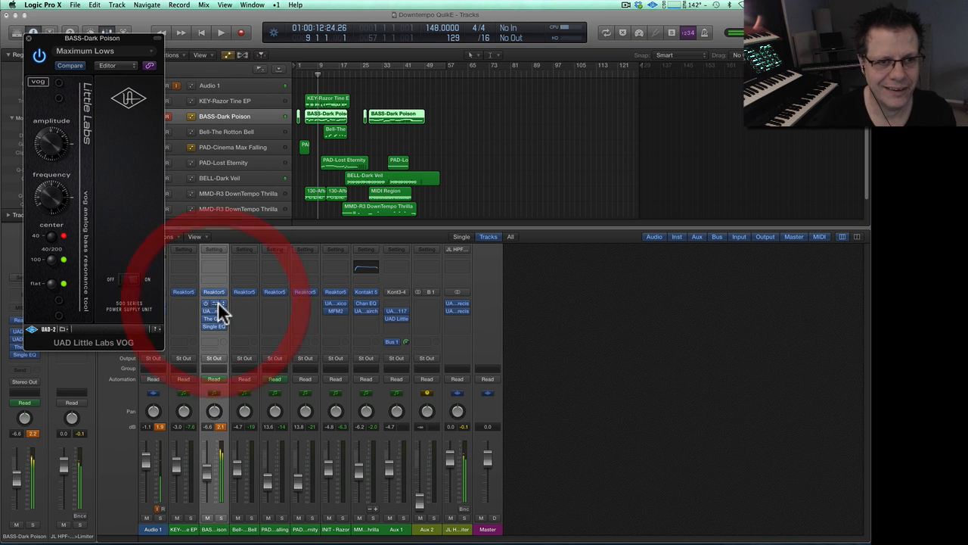
pyautogui.moveTo(134, 34); pyautogui.dragTo(670, 171)
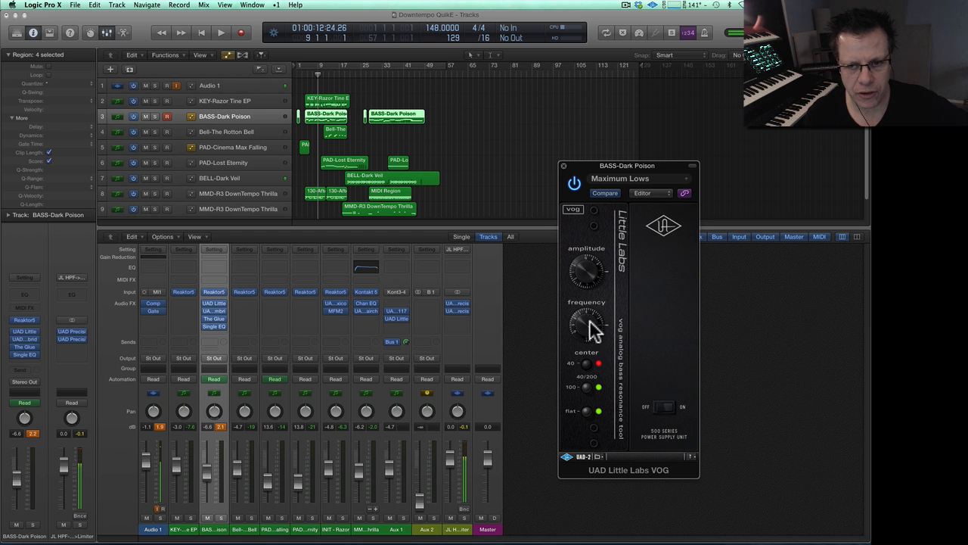
pyautogui.moveTo(588, 269); pyautogui.dragTo(588, 262)
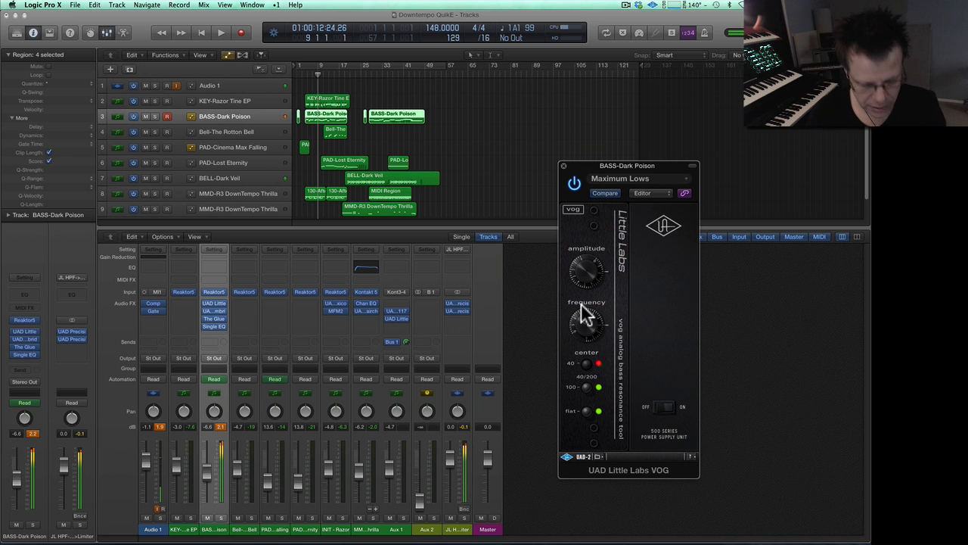
pyautogui.moveTo(594, 333)
pyautogui.mouseDown()
pyautogui.moveTo(599, 300)
pyautogui.moveTo(598, 339)
pyautogui.moveTo(596, 299)
pyautogui.moveTo(603, 356)
pyautogui.moveTo(598, 320)
pyautogui.mouseUp()
pyautogui.click(658, 406)
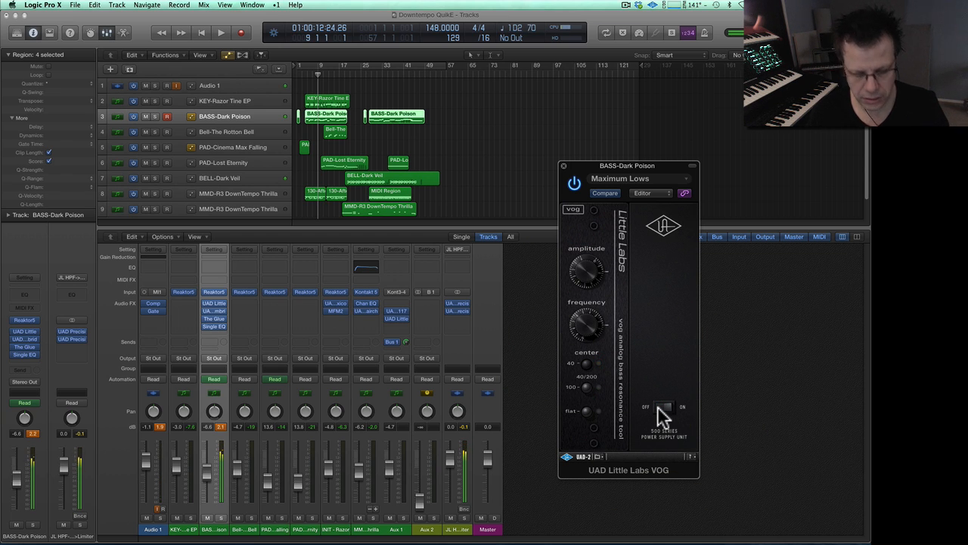
pyautogui.click(668, 405)
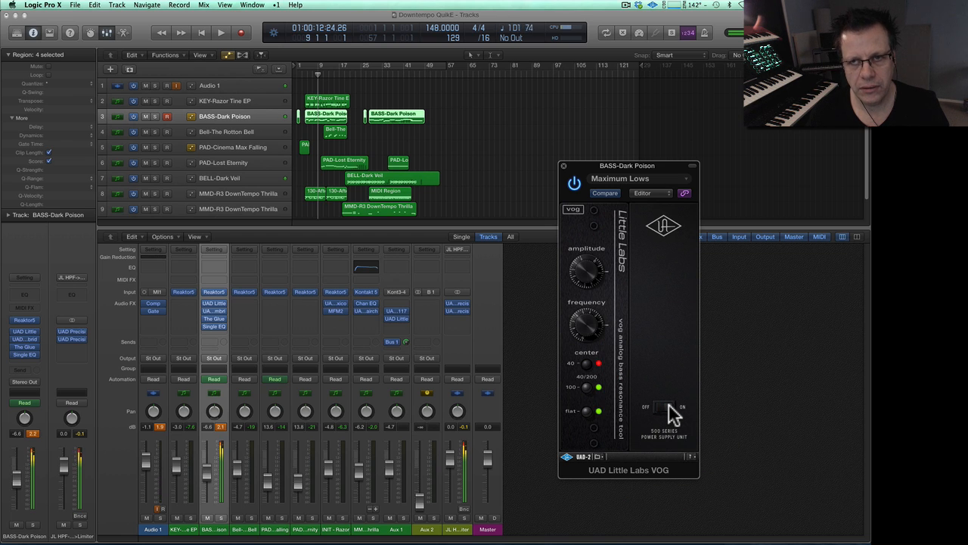
pyautogui.moveTo(592, 279); pyautogui.dragTo(597, 307)
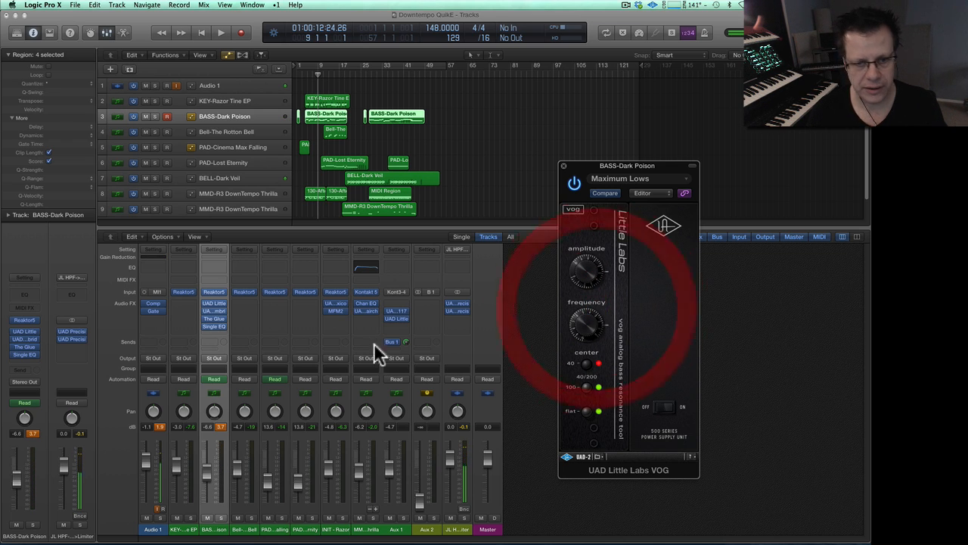
# Step: Review the UAD Cambridge equaliser and The Glue compressor settings on the BASS-Dark Poison channel
pyautogui.click(215, 319)
pyautogui.moveTo(627, 169); pyautogui.dragTo(567, 177)
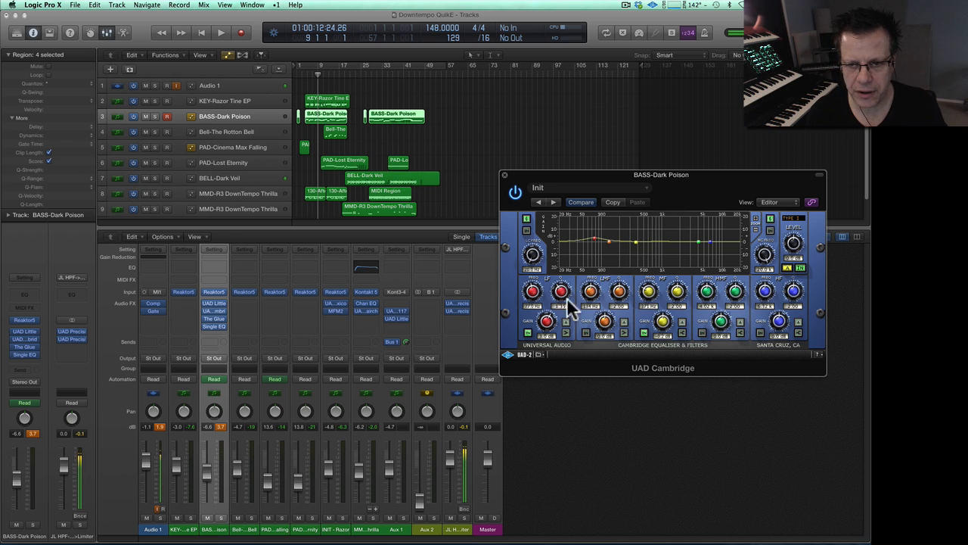
pyautogui.click(215, 318)
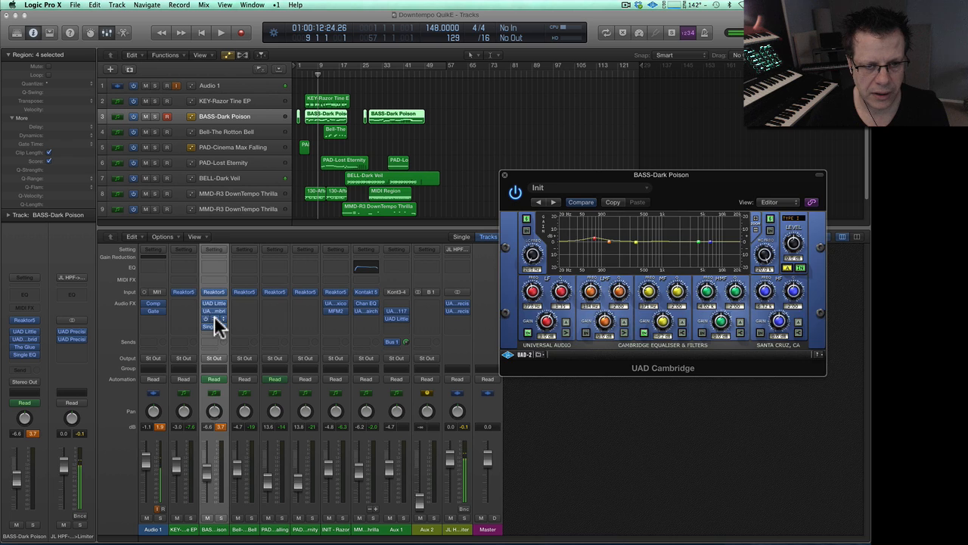
pyautogui.click(592, 174)
pyautogui.moveTo(592, 174); pyautogui.dragTo(642, 174)
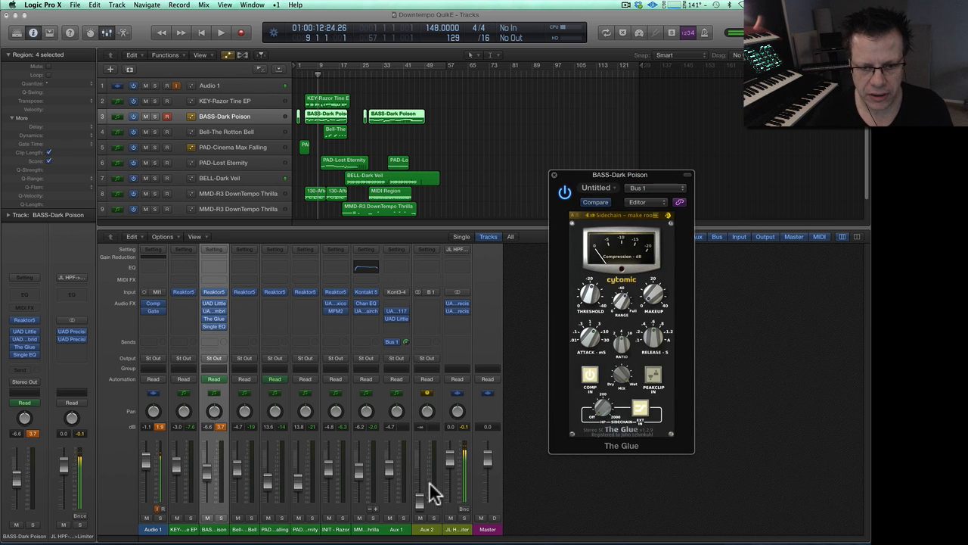
# Step: Open Kontakt 5 on the MMD-R3 DownTempo Thrilla channel, select that track and move the plug-in window fully into view
pyautogui.click(370, 293)
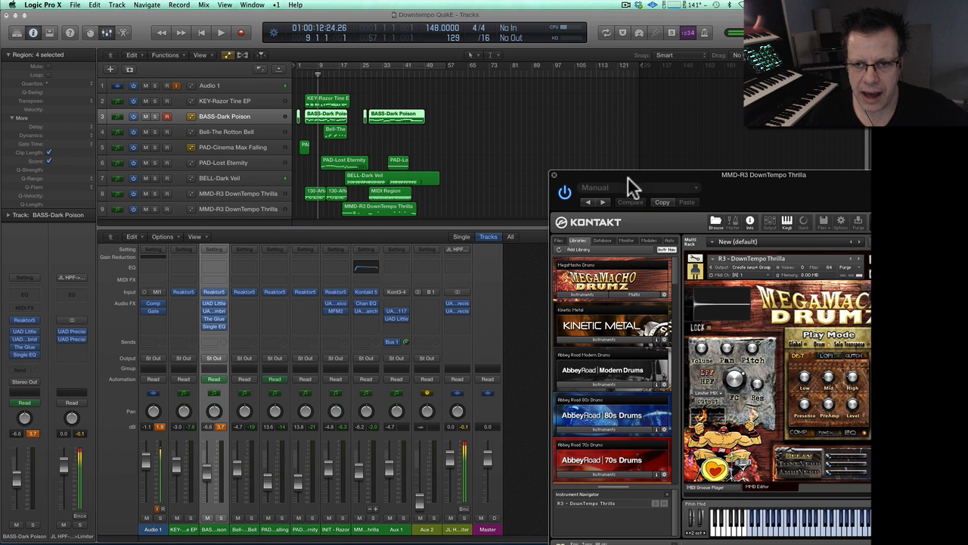
pyautogui.moveTo(628, 179); pyautogui.dragTo(617, 162)
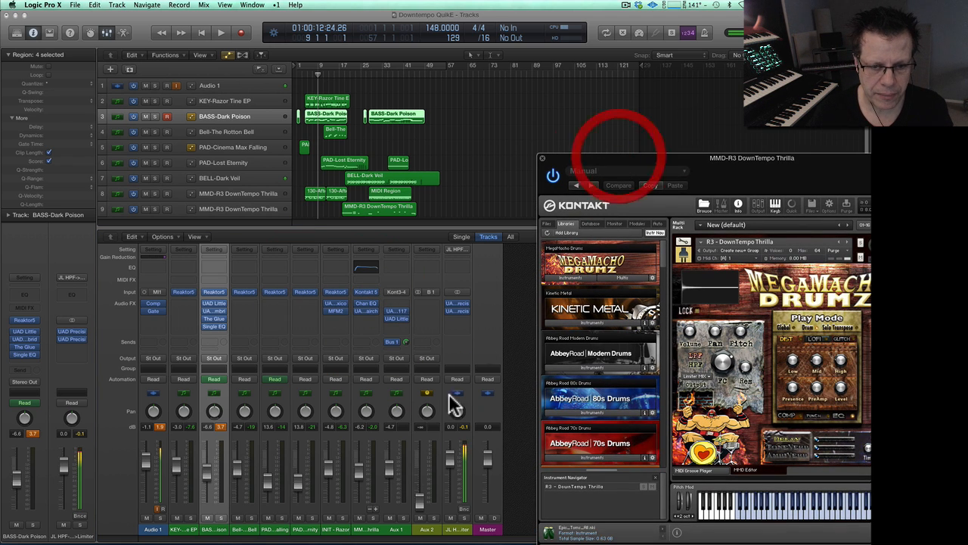
pyautogui.click(370, 529)
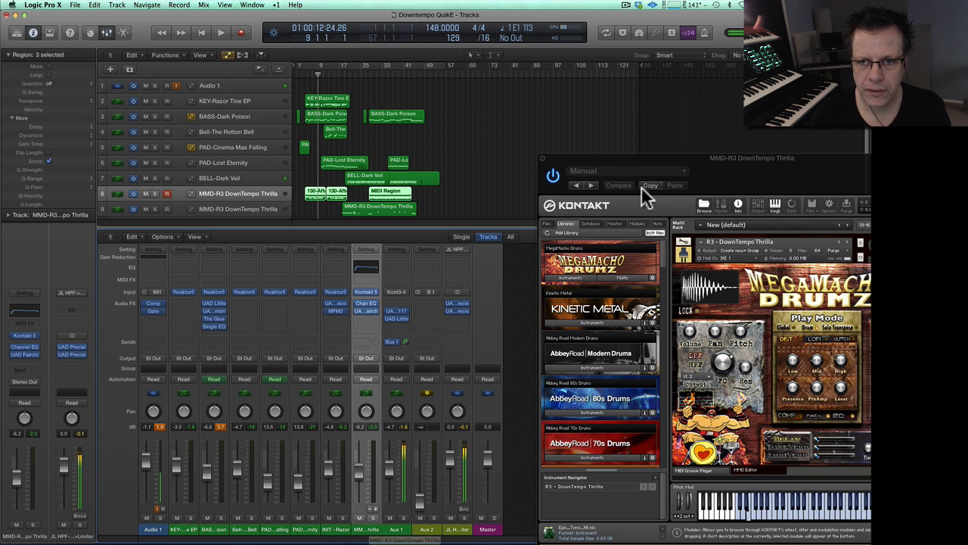
pyautogui.moveTo(640, 162); pyautogui.dragTo(493, 103)
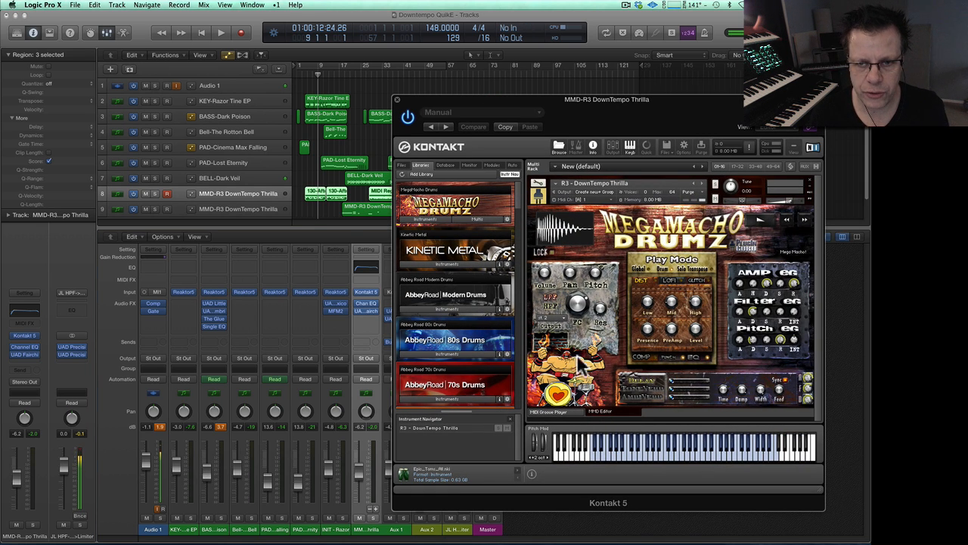
# Step: Check Kontakt's output channels and reassign the selected drum sound's output in the MegaMacho Drumz interface
pyautogui.click(613, 149)
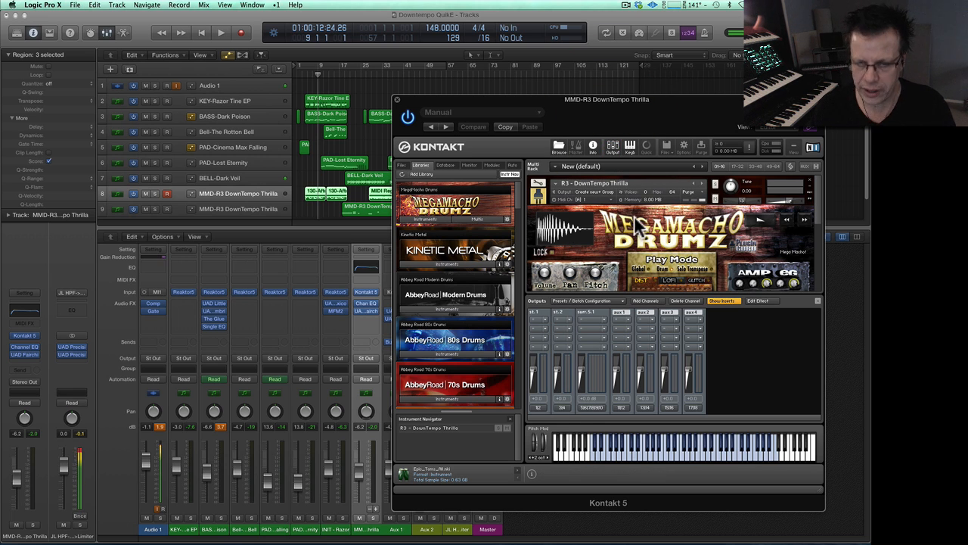
pyautogui.click(612, 146)
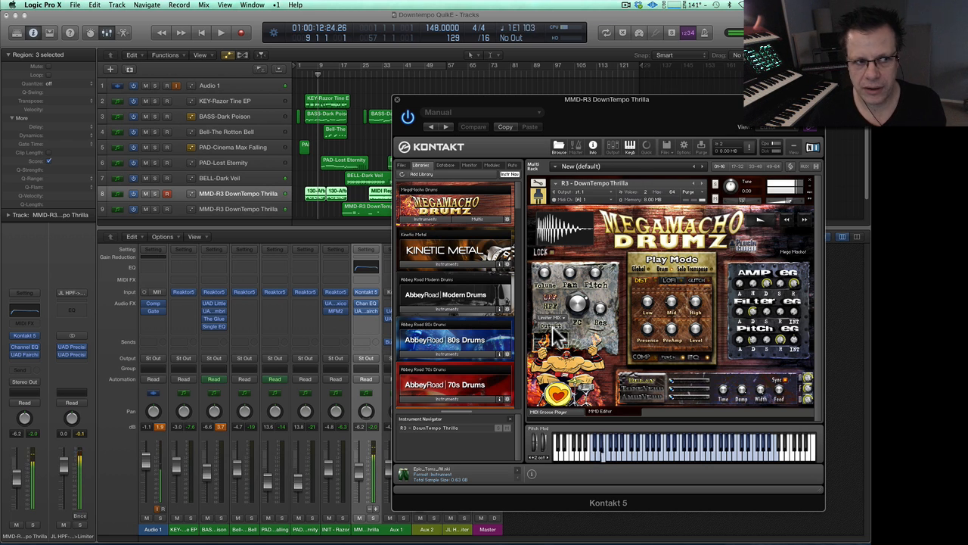
pyautogui.click(551, 319)
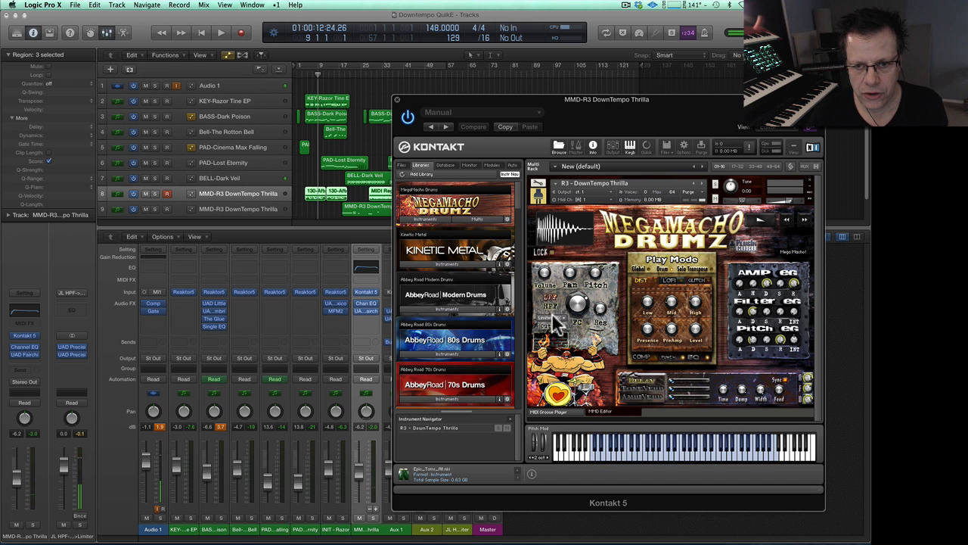
pyautogui.click(556, 339)
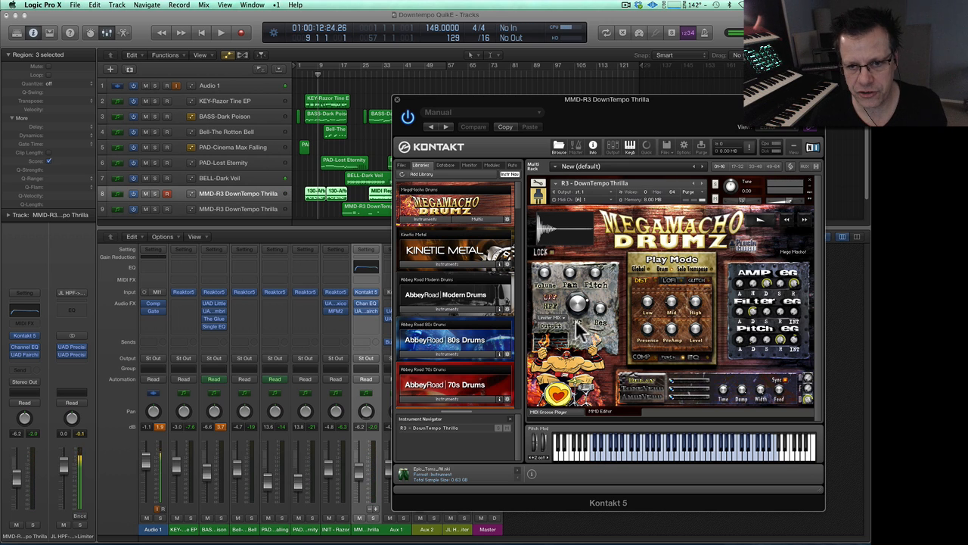
# Step: Examine the insert effects of the R3 - DownTempo Thrilla instrument in edit mode and return to its performance view
pyautogui.click(537, 184)
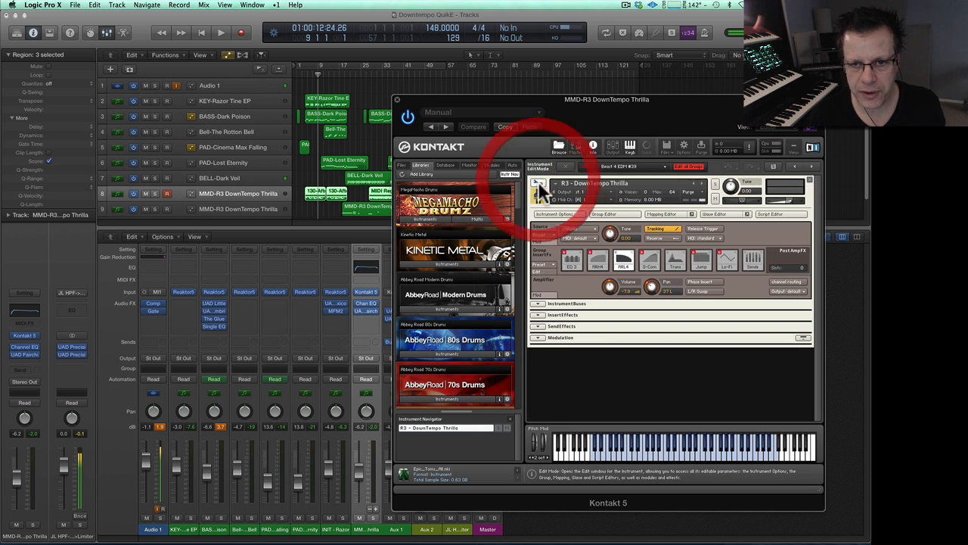
pyautogui.click(539, 314)
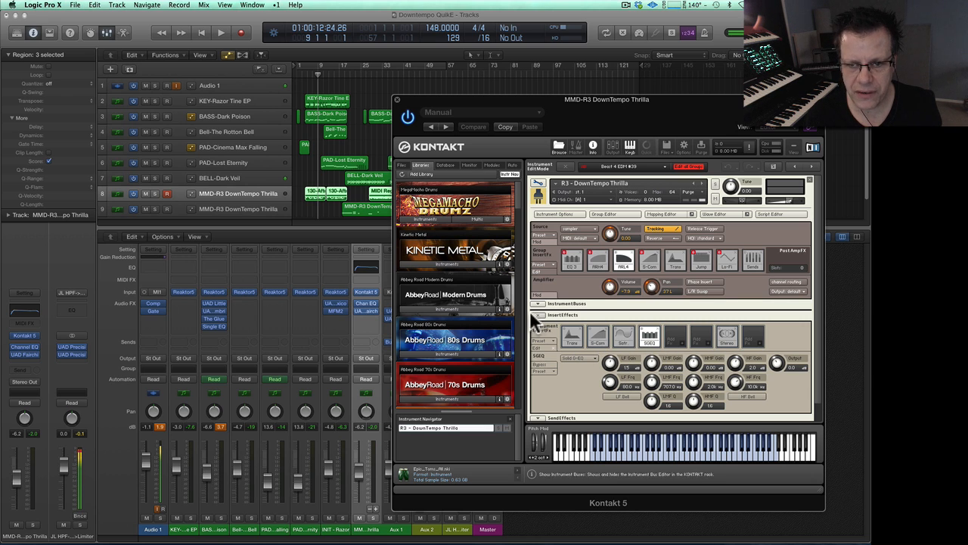
pyautogui.click(537, 183)
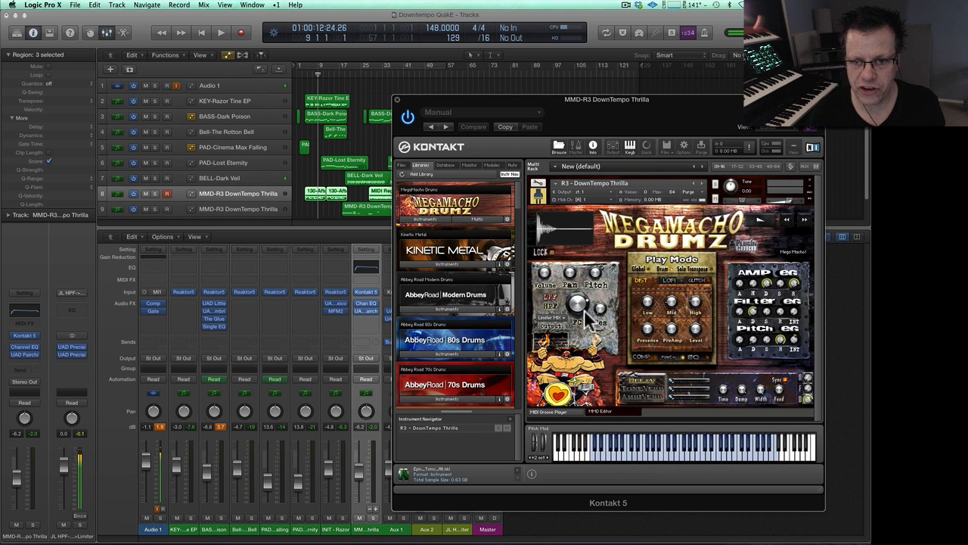
# Step: Pick an output for the drum sound assigned to Limiter MIX and close the Kontakt window
pyautogui.click(552, 319)
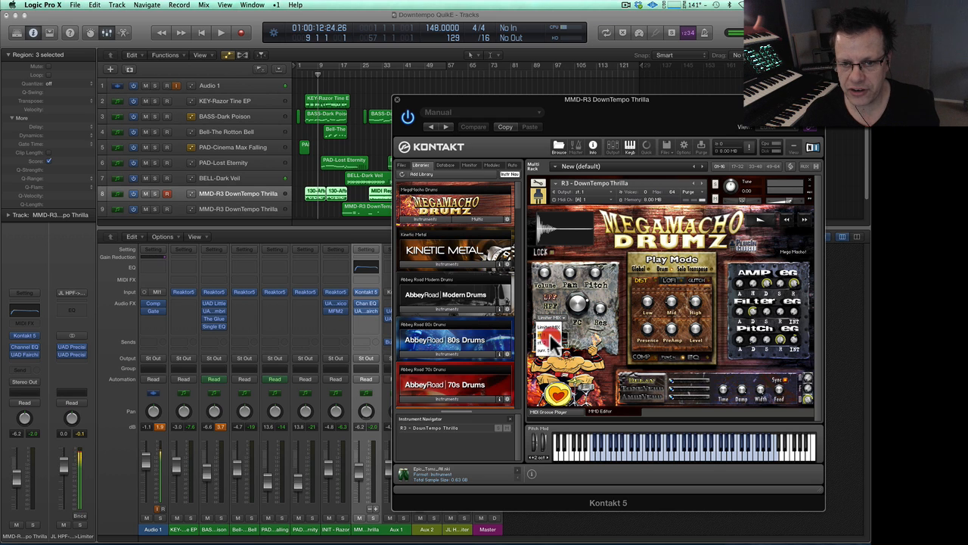
pyautogui.click(551, 342)
pyautogui.click(529, 282)
pyautogui.click(397, 99)
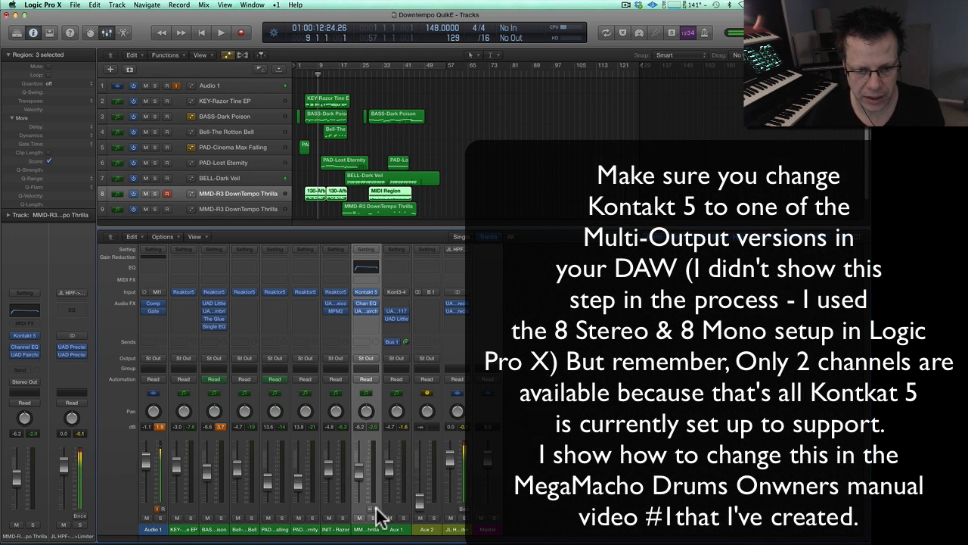
# Step: Select the Aux 1 channel, then reopen Kontakt and route the selected drum sound to output st.2
pyautogui.click(384, 510)
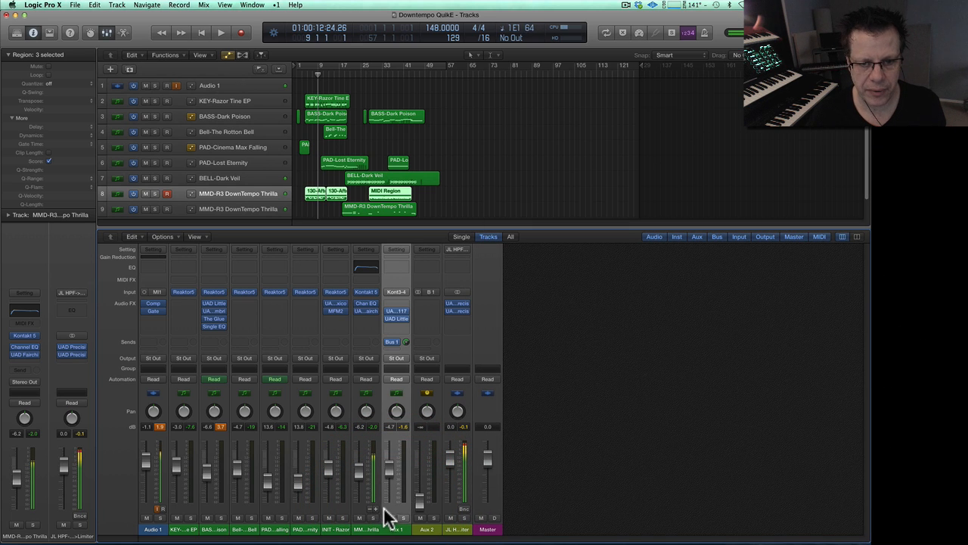
pyautogui.click(364, 292)
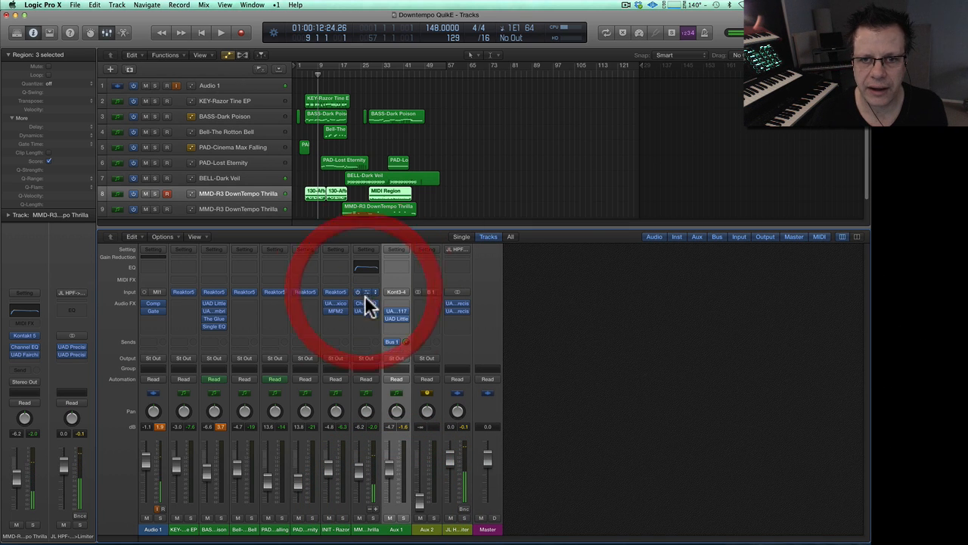
pyautogui.click(547, 318)
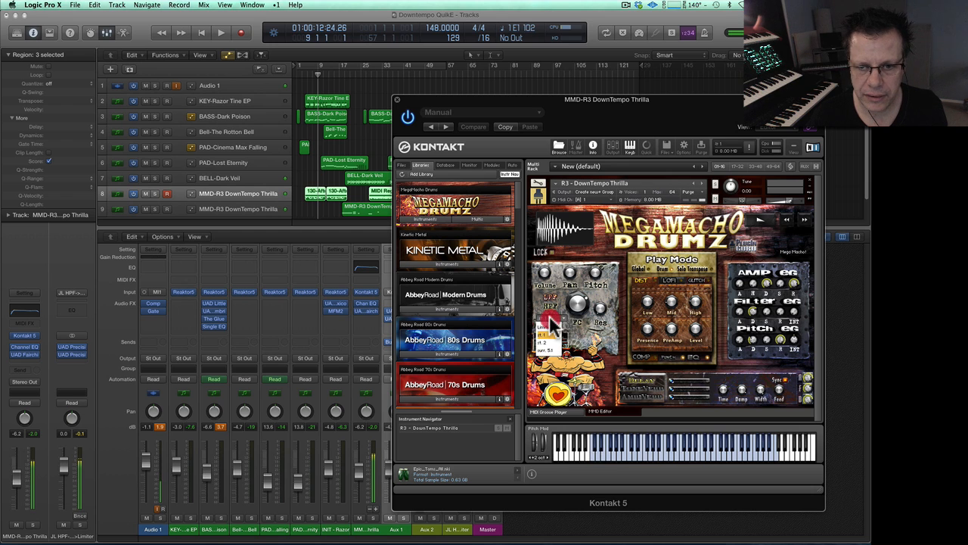
pyautogui.click(560, 339)
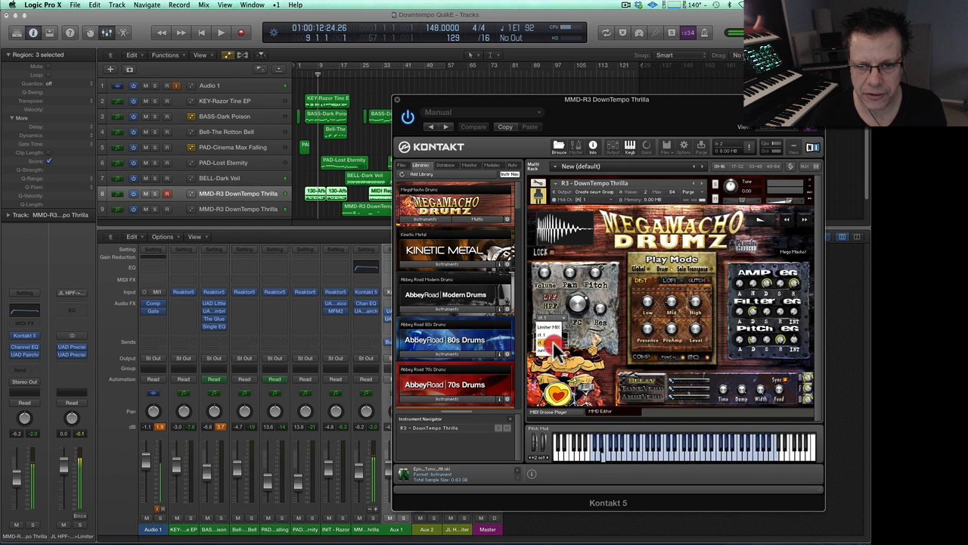
# Step: Close the Kontakt window and reset the Bus 1 send level on the Aux 1 channel to its default
pyautogui.click(397, 100)
pyautogui.click(400, 507)
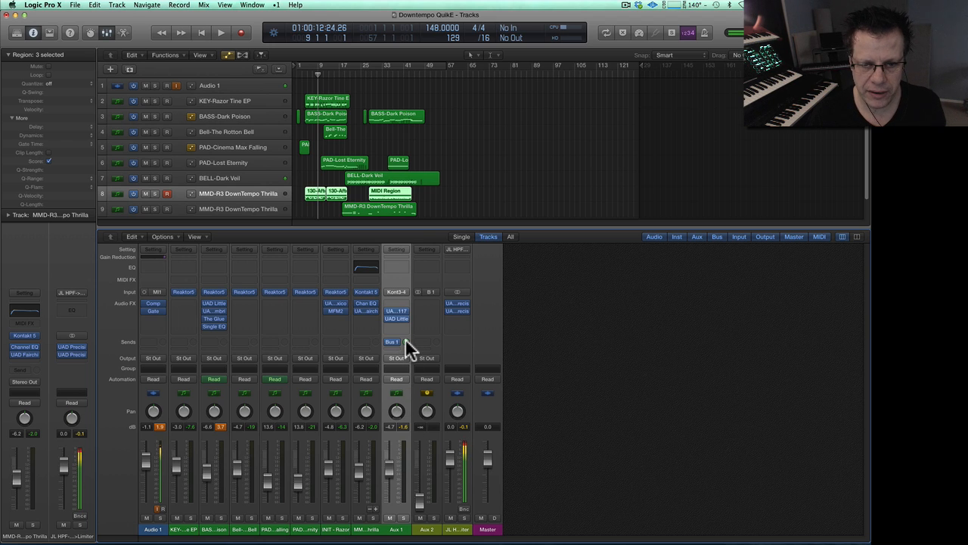
pyautogui.keyDown('alt'); pyautogui.click(406, 341); pyautogui.keyUp('alt')
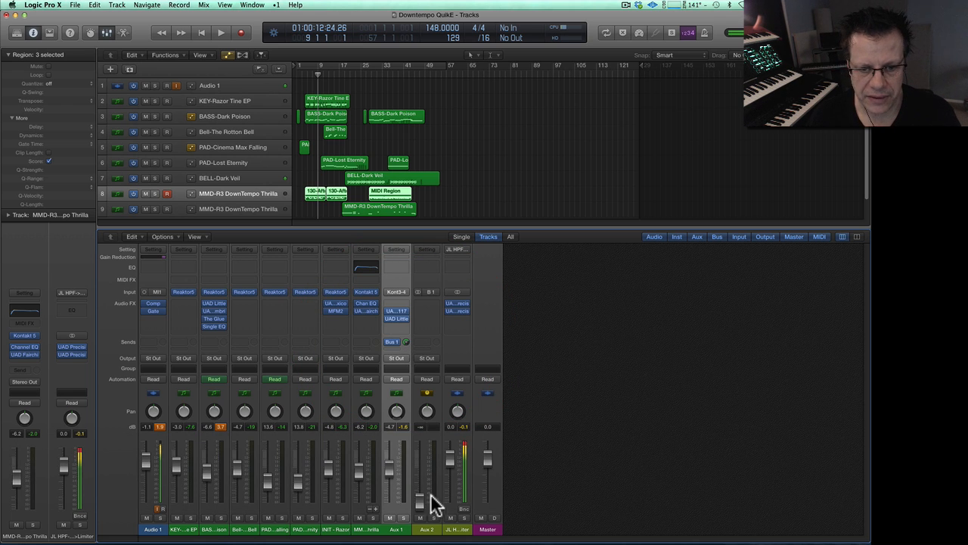
# Step: Select the Aux 2 channel, raise its fader to around 0 dB to hear the send, and pull it back down fully
pyautogui.click(426, 531)
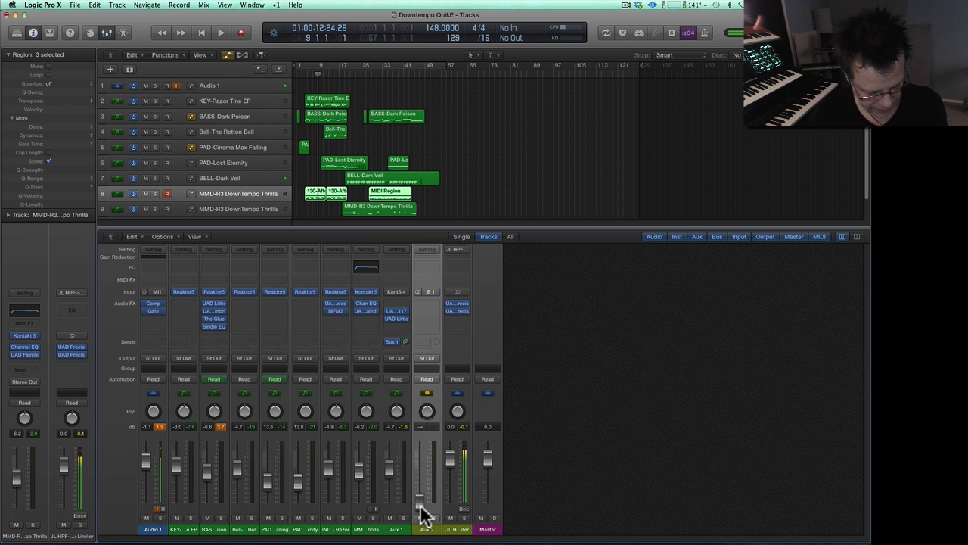
pyautogui.moveTo(422, 514); pyautogui.dragTo(425, 426)
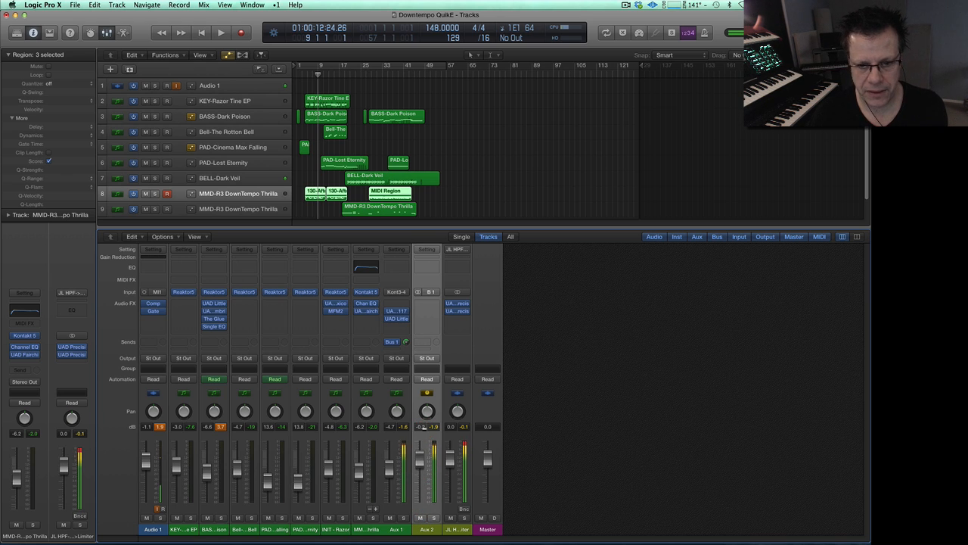
pyautogui.moveTo(420, 484); pyautogui.dragTo(419, 522)
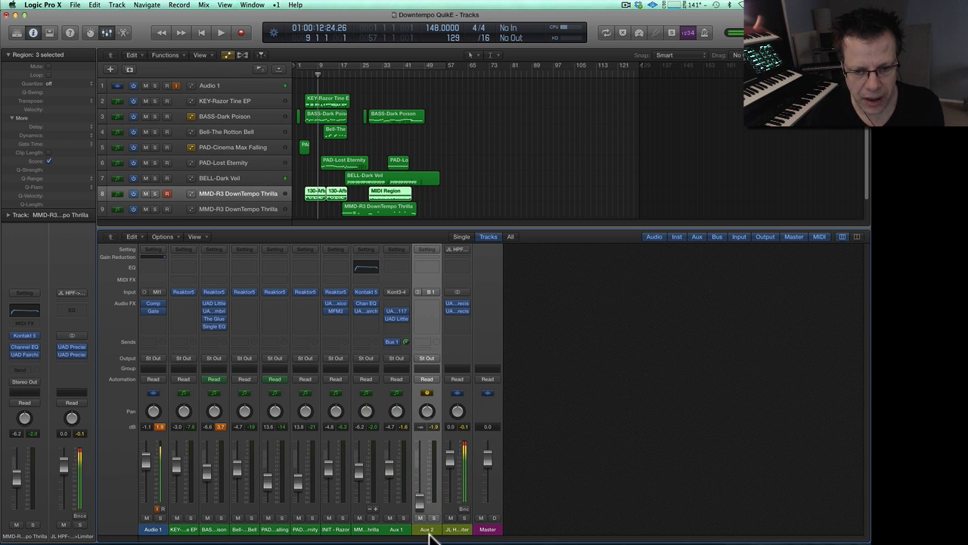
# Step: Inspect The Glue sidechain compressor on BASS-Dark Poison and set the channel's Single Band EQ high-cut frequency to 660 Hz
pyautogui.click(215, 318)
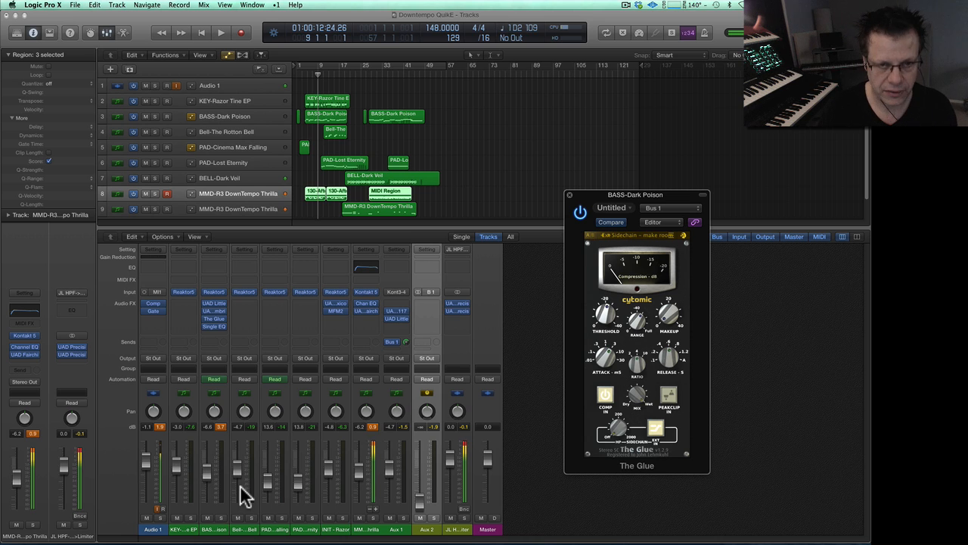
pyautogui.click(229, 117)
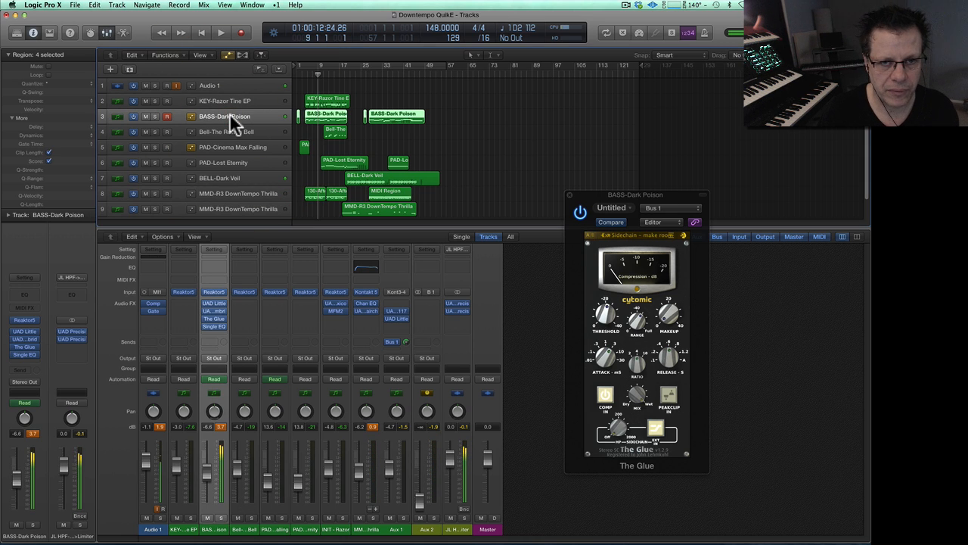
pyautogui.click(214, 326)
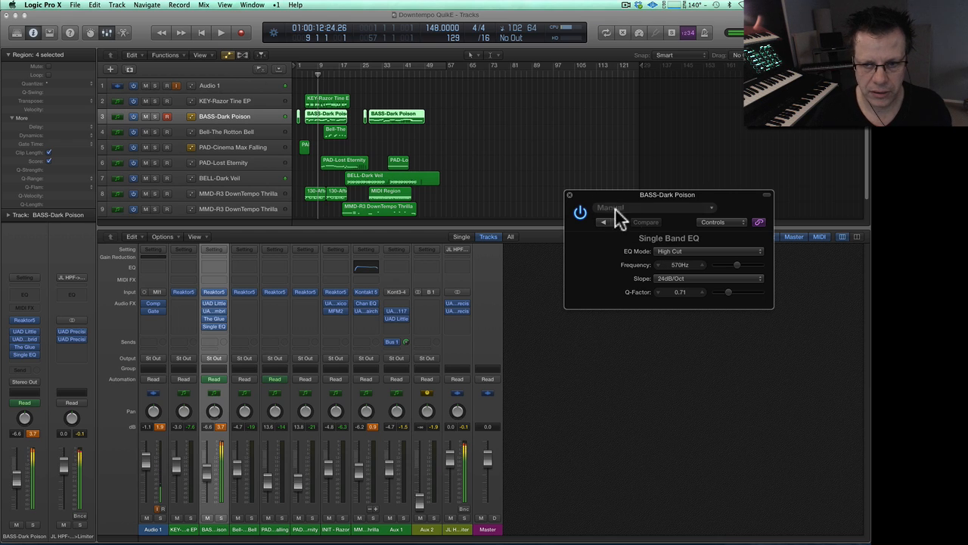
pyautogui.moveTo(739, 266)
pyautogui.mouseDown()
pyautogui.moveTo(786, 267)
pyautogui.moveTo(738, 263)
pyautogui.mouseUp()
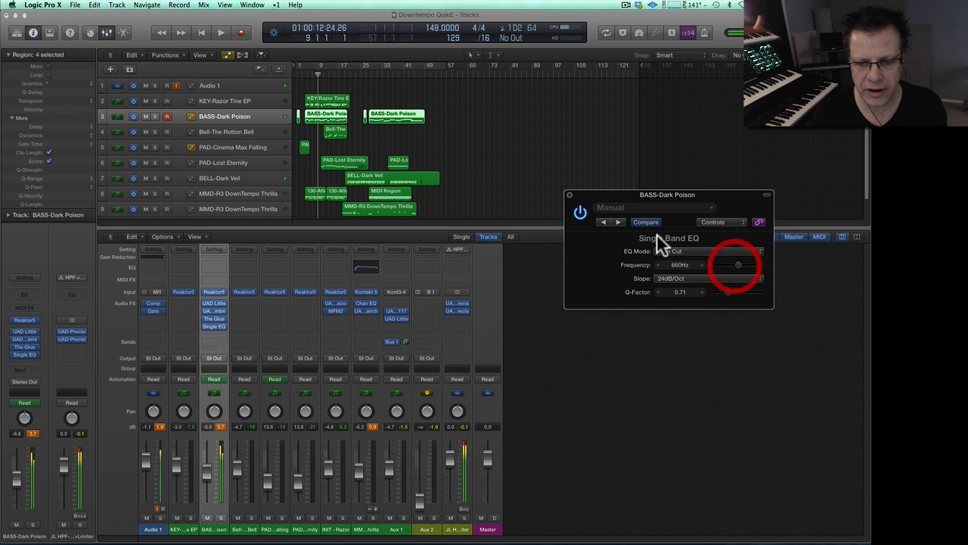
pyautogui.click(570, 195)
# Step: Audition the Bell-The Rotton Bell track in solo, adding the KEY-Razor Tine EP region, and switch solo off after stopping playback
pyautogui.click(249, 522)
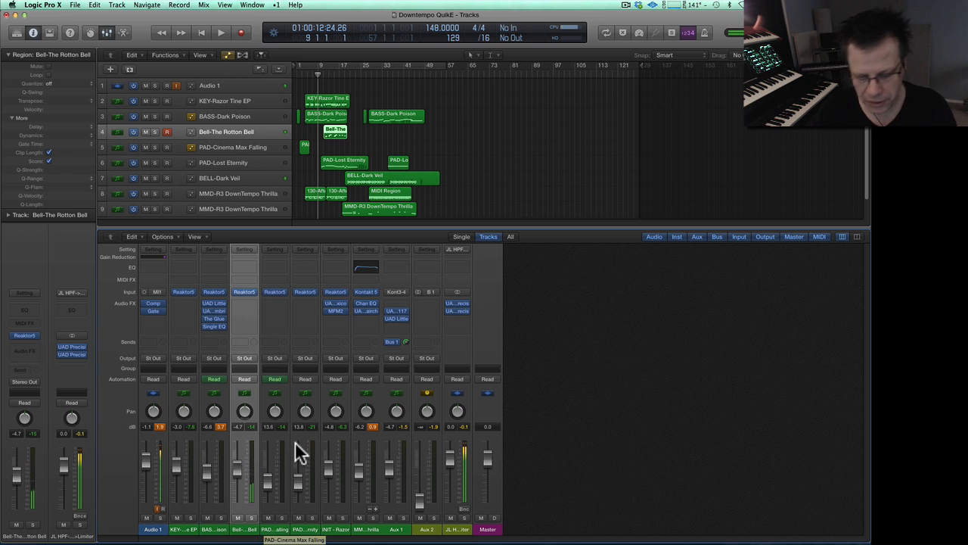
pyautogui.press('s')
pyautogui.doubleClick(320, 70)
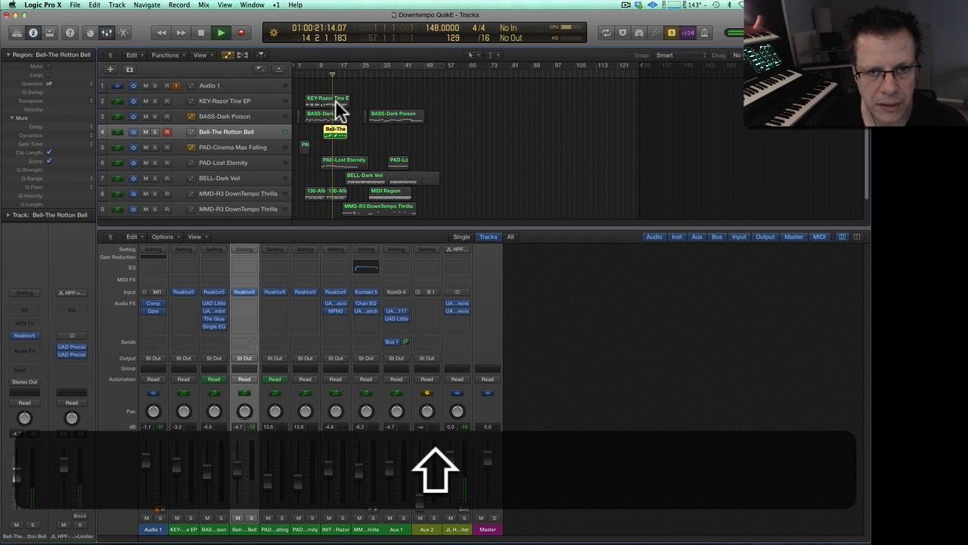
pyautogui.keyDown('shift'); pyautogui.click(338, 105); pyautogui.keyUp('shift')
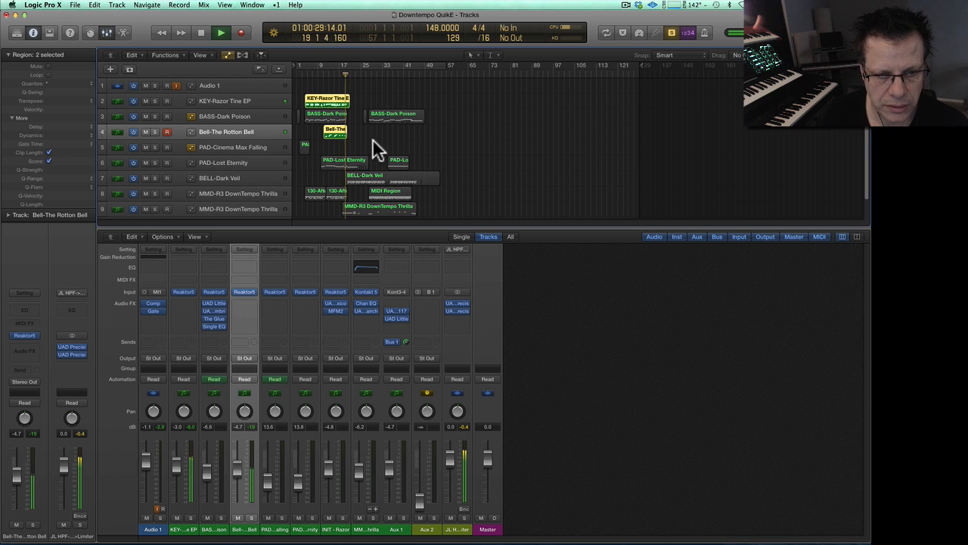
pyautogui.press('0')
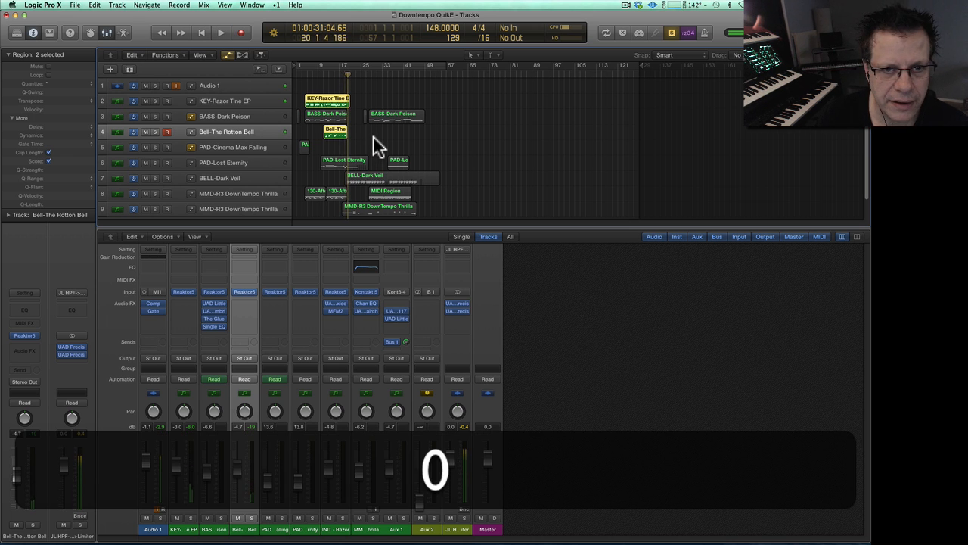
pyautogui.press('s')
# Step: Select the PAD-Cinema Max Falling, PAD-Lost Eternity and BELL-Dark Veil tracks one after another to audition their sounds
pyautogui.click(248, 150)
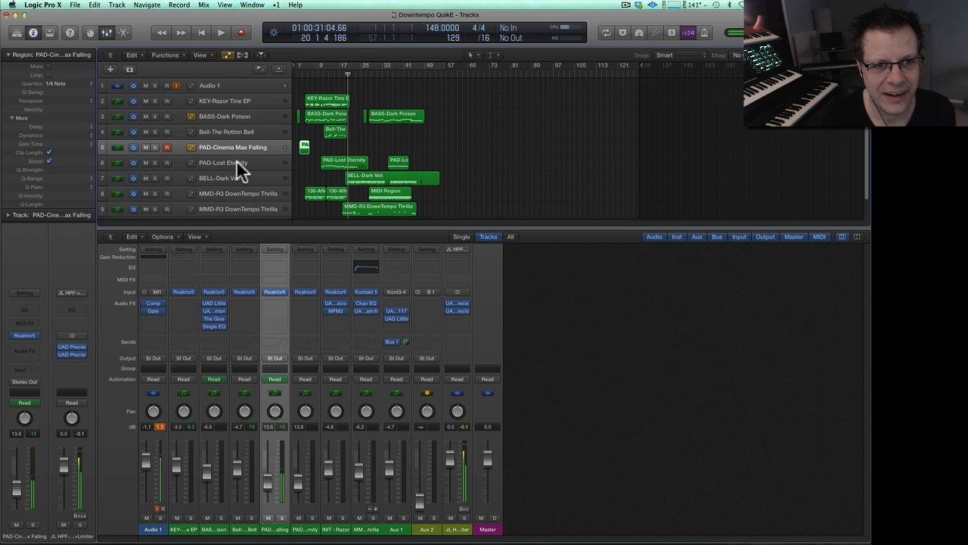
pyautogui.click(239, 168)
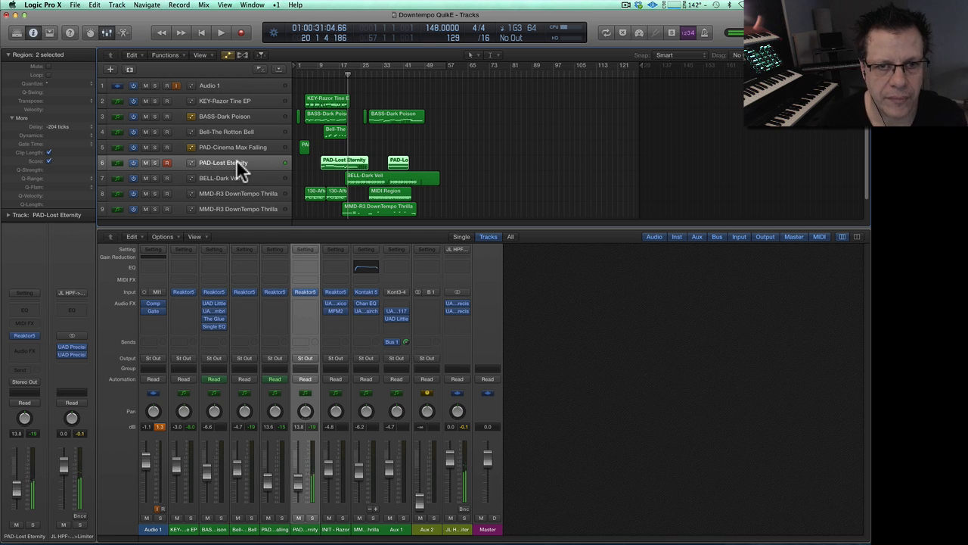
pyautogui.click(223, 179)
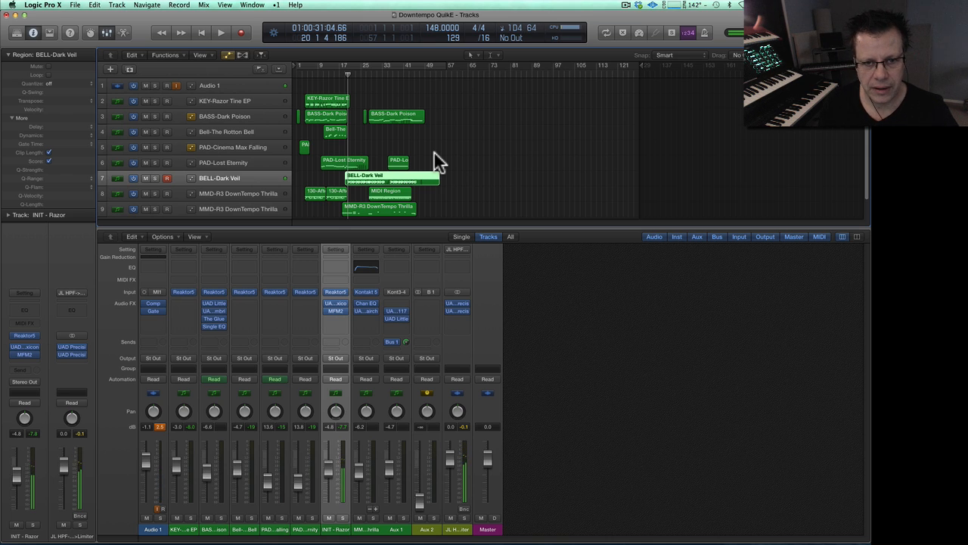
# Step: Audition the Lexicon 224 reverb on the INIT - Razor channel with its Solo on and off, and set the dry/wet mix to 40.0
pyautogui.click(340, 302)
pyautogui.moveTo(173, 39); pyautogui.dragTo(696, 141)
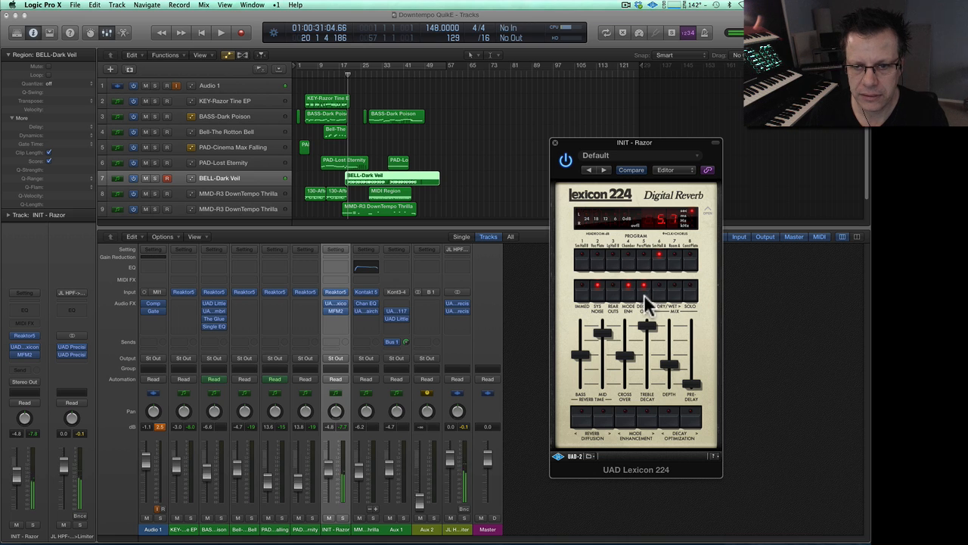
pyautogui.click(689, 295)
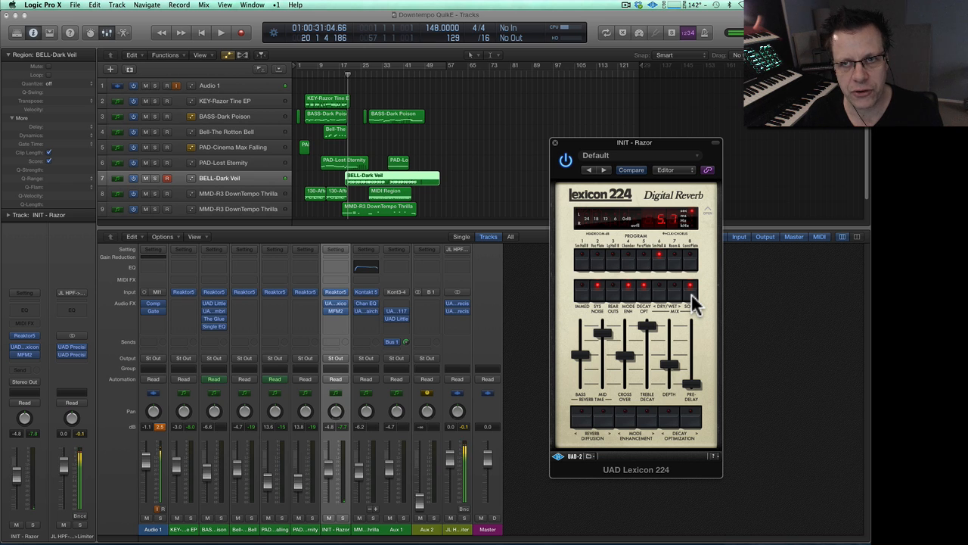
pyautogui.click(665, 294)
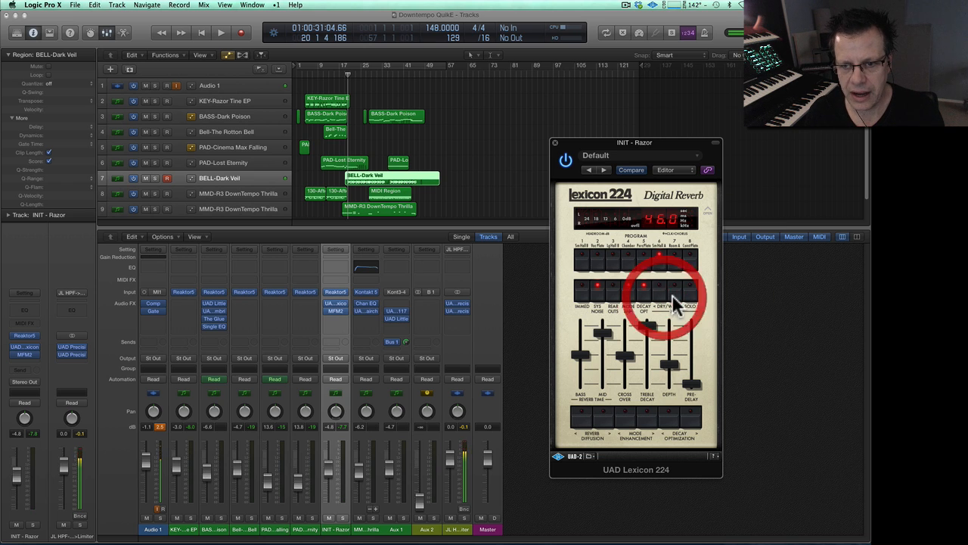
pyautogui.scroll(-3, 663, 296)
pyautogui.click(661, 298)
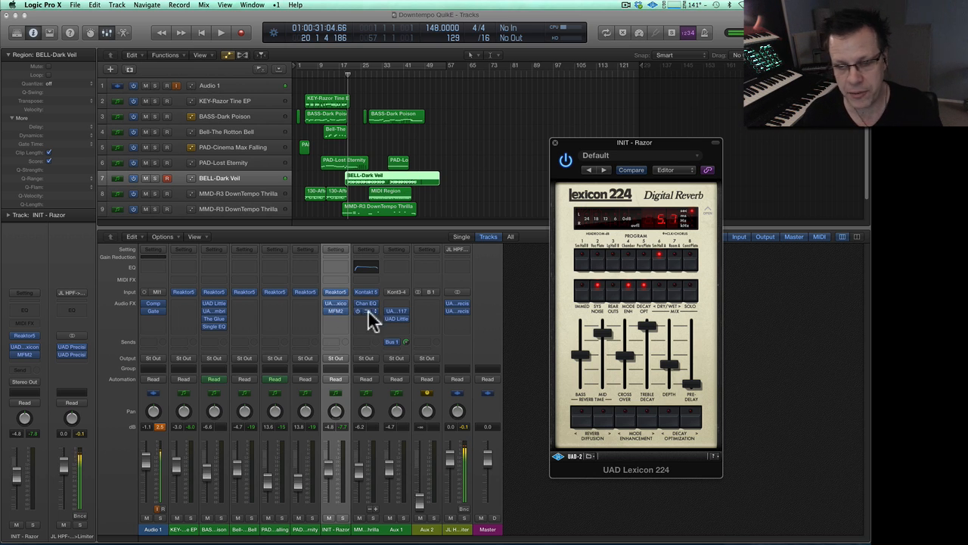
pyautogui.click(690, 295)
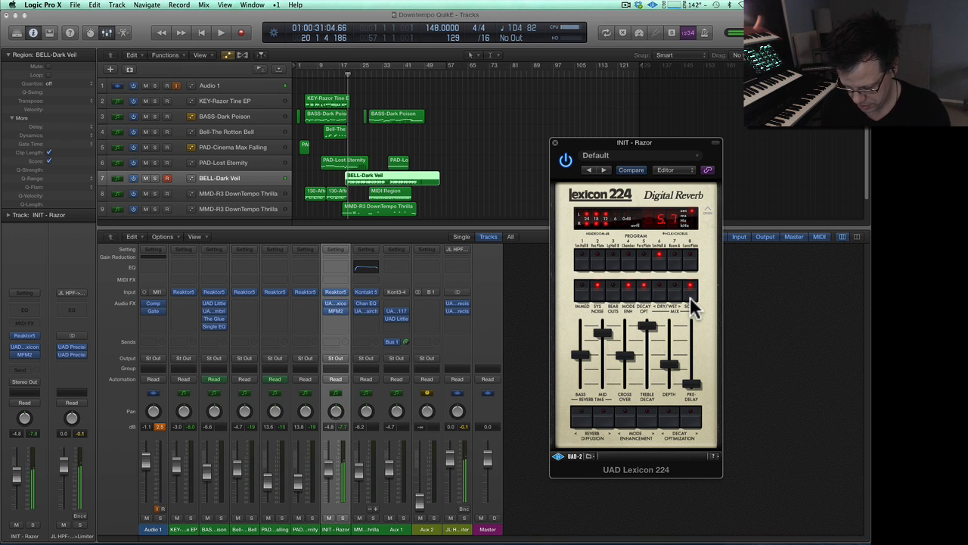
pyautogui.click(691, 294)
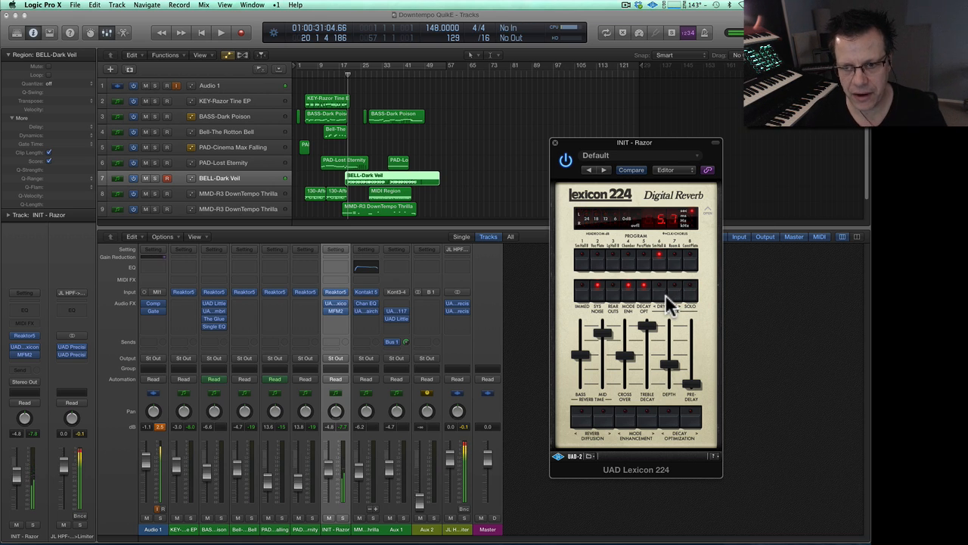
pyautogui.click(670, 295)
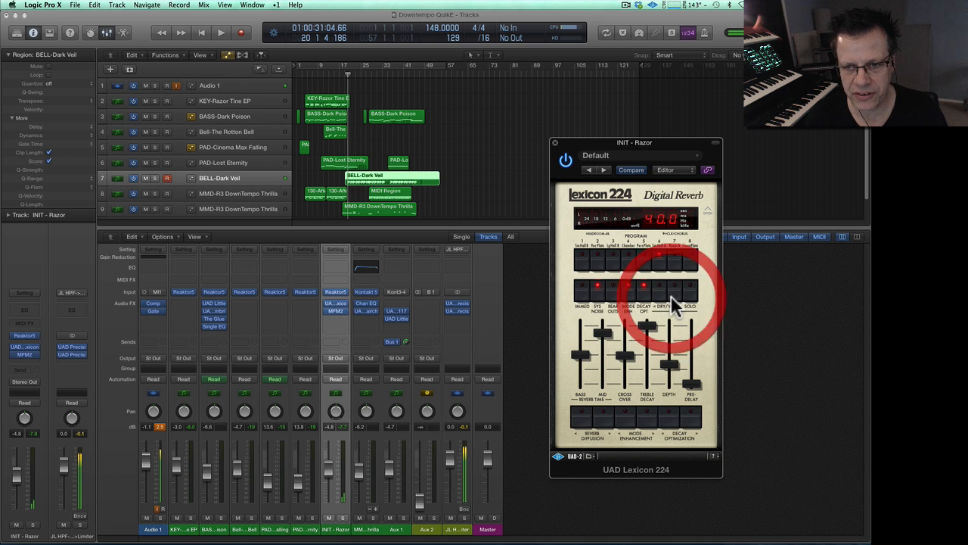
# Step: Examine the MFM2 delay with the dubby 02 preset on the INIT - Razor channel and close its window
pyautogui.click(335, 311)
pyautogui.moveTo(670, 146); pyautogui.dragTo(550, 163)
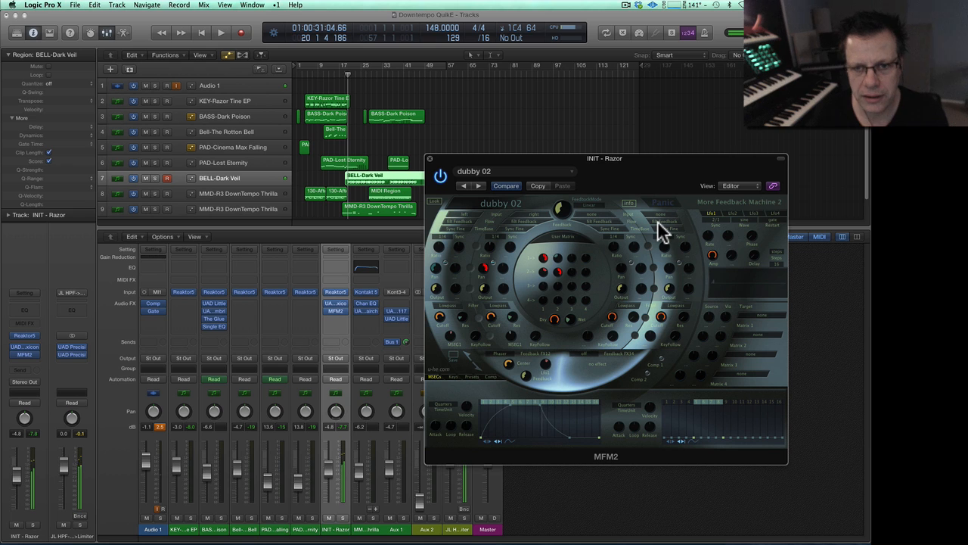
pyautogui.click(429, 159)
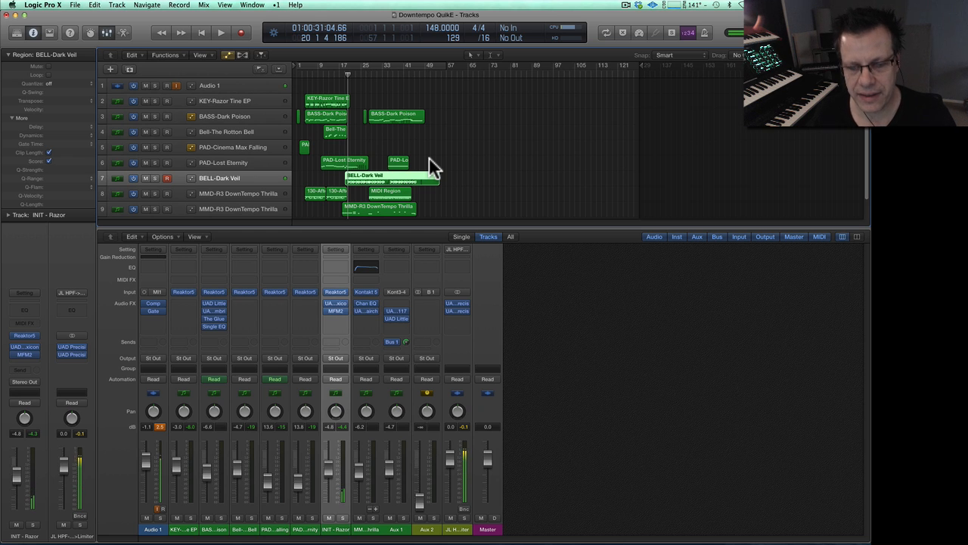
# Step: Bypass the MFM2 and Lexicon inserts on the INIT - Razor channel to hear the dry sound, and re-enable both
pyautogui.keyDown('alt'); pyautogui.click(336, 310); pyautogui.keyUp('alt')
pyautogui.keyDown('alt'); pyautogui.click(336, 301); pyautogui.keyUp('alt')
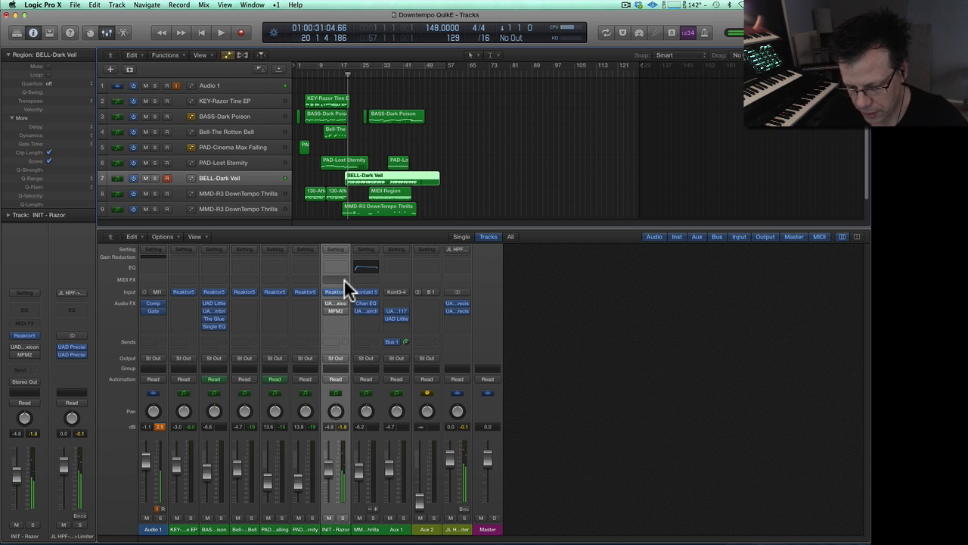
pyautogui.press('alt')
pyautogui.keyDown('alt'); pyautogui.click(336, 303); pyautogui.keyUp('alt')
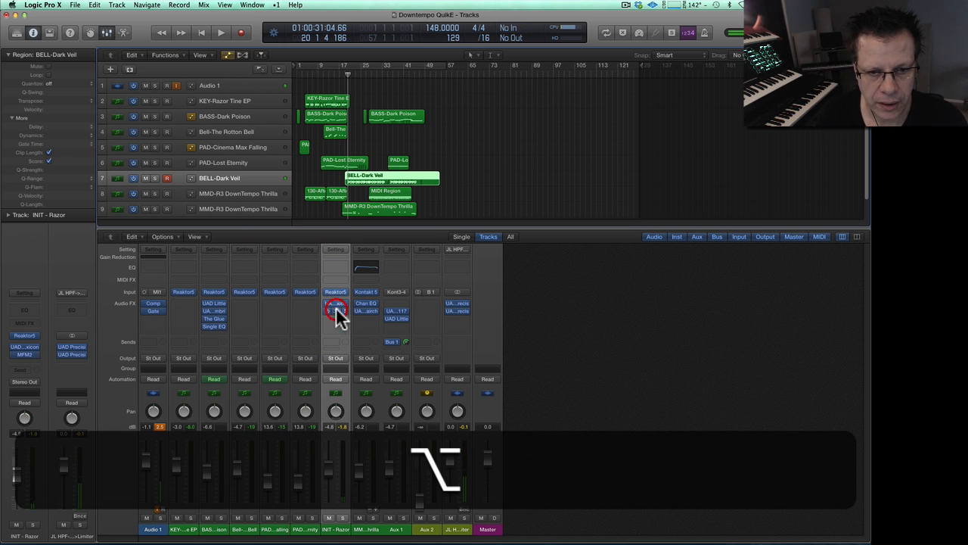
pyautogui.keyDown('alt'); pyautogui.click(337, 310); pyautogui.keyUp('alt')
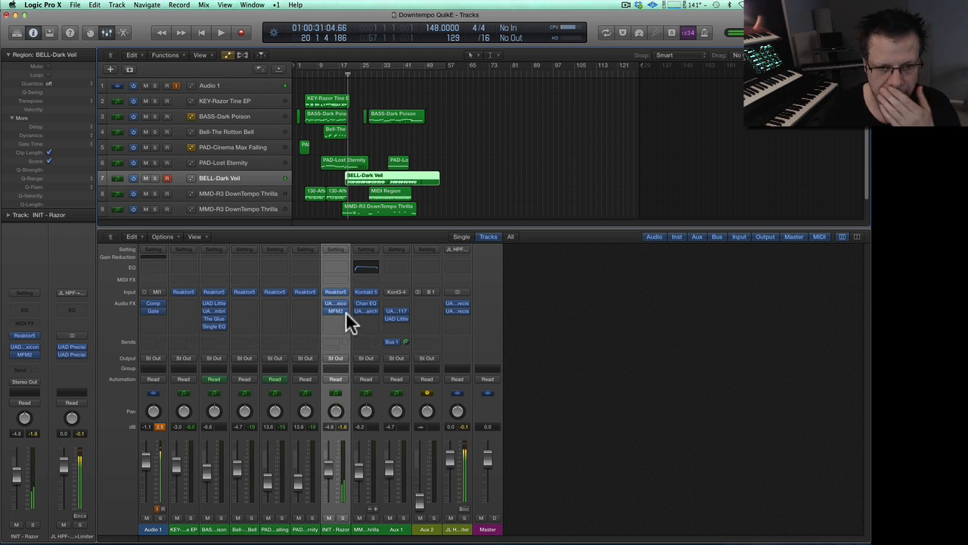
# Step: Open the Reaktor Razor instrument on the INIT - Razor channel and play the BELL-Dark Veil region in solo while viewing the synth
pyautogui.click(336, 295)
pyautogui.moveTo(360, 34); pyautogui.dragTo(639, 278)
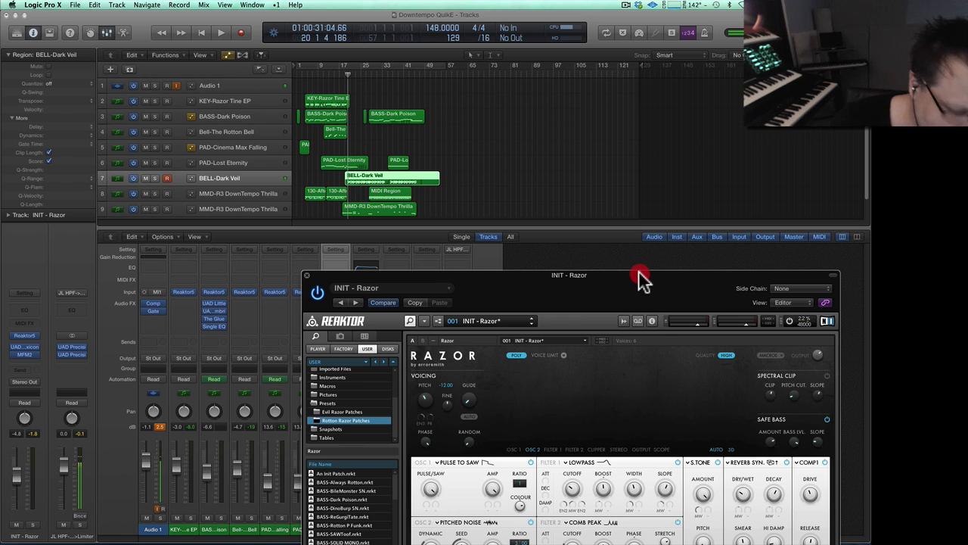
pyautogui.press('s')
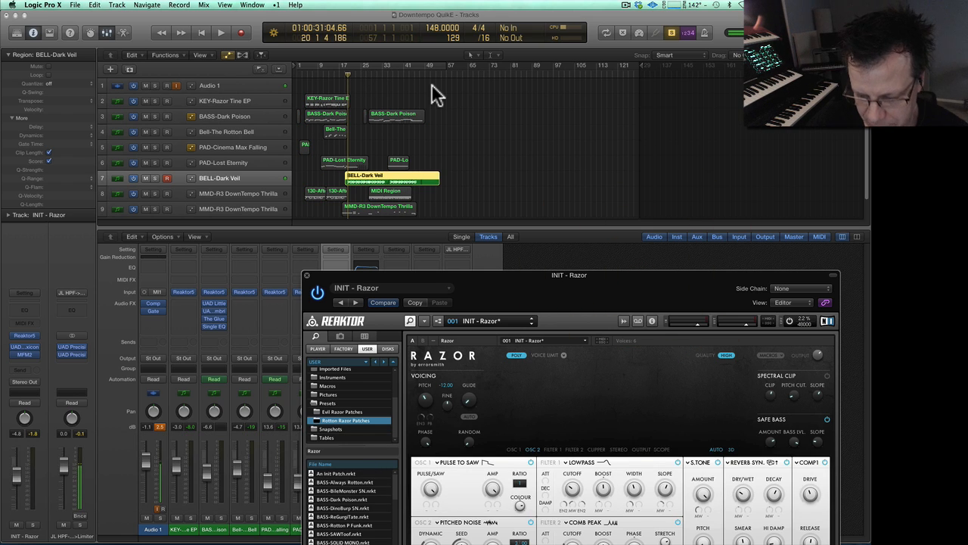
pyautogui.press('space')
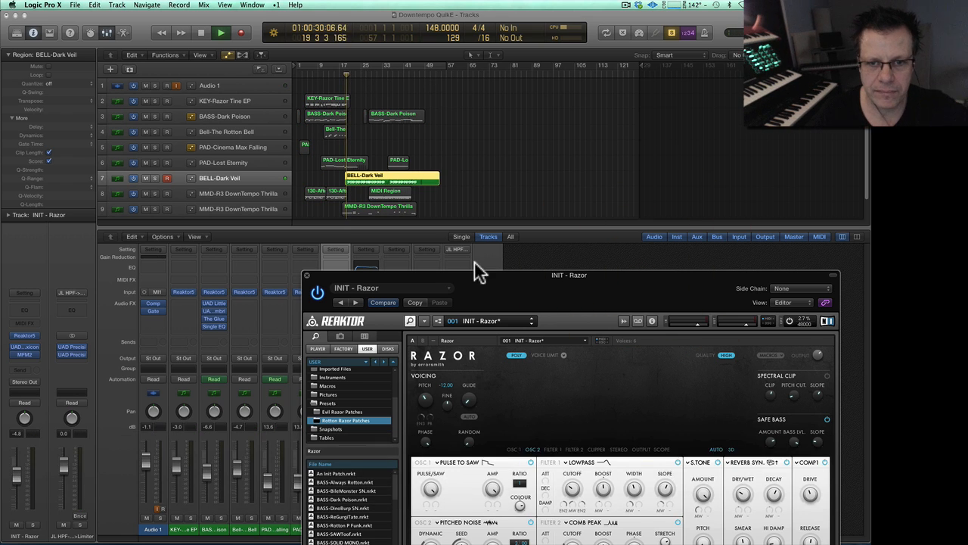
pyautogui.moveTo(479, 275); pyautogui.dragTo(381, 88)
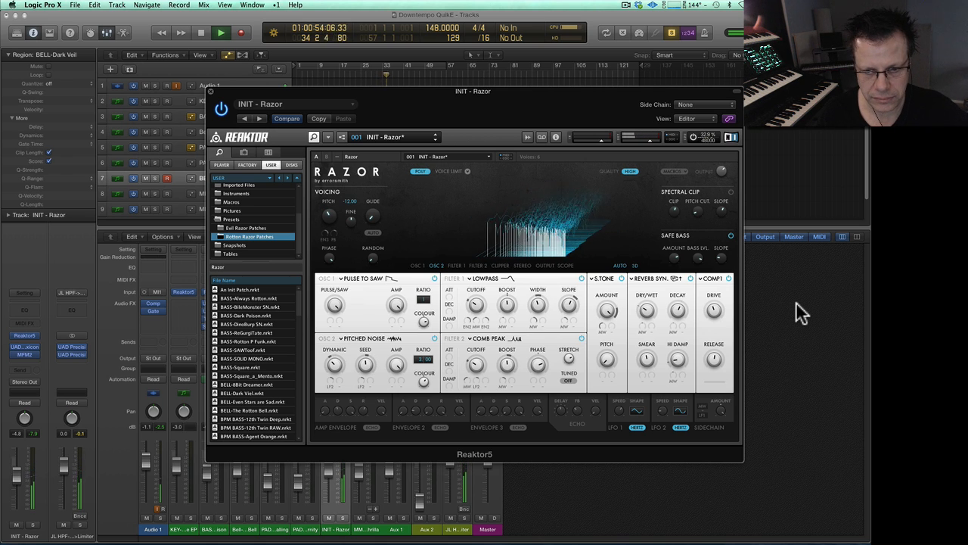
pyautogui.press('0')
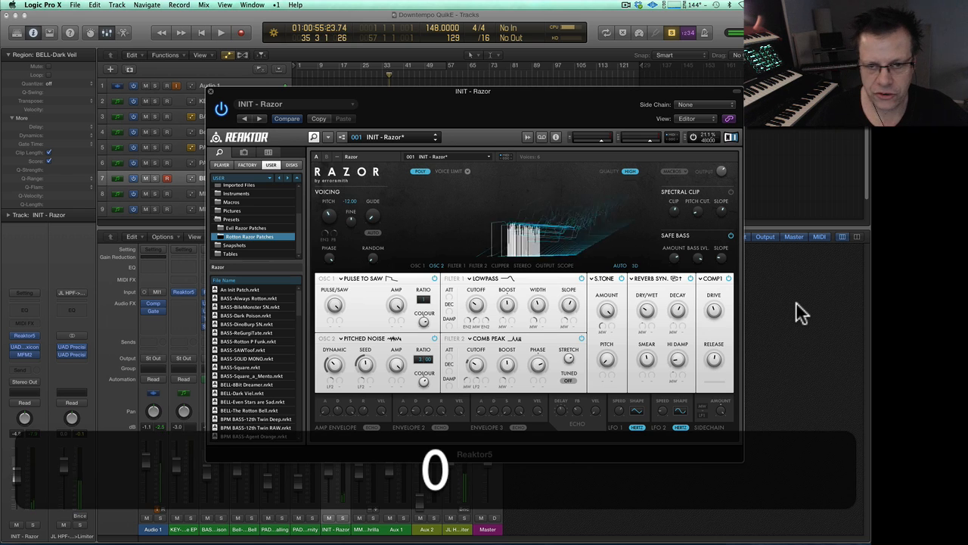
# Step: Select both MMD-R3 DownTempo Thrilla tracks and reposition their Kontakt window so the MegaMacho Drumz interface is fully in view
pyautogui.moveTo(217, 90); pyautogui.dragTo(557, 209)
pyautogui.click(238, 192)
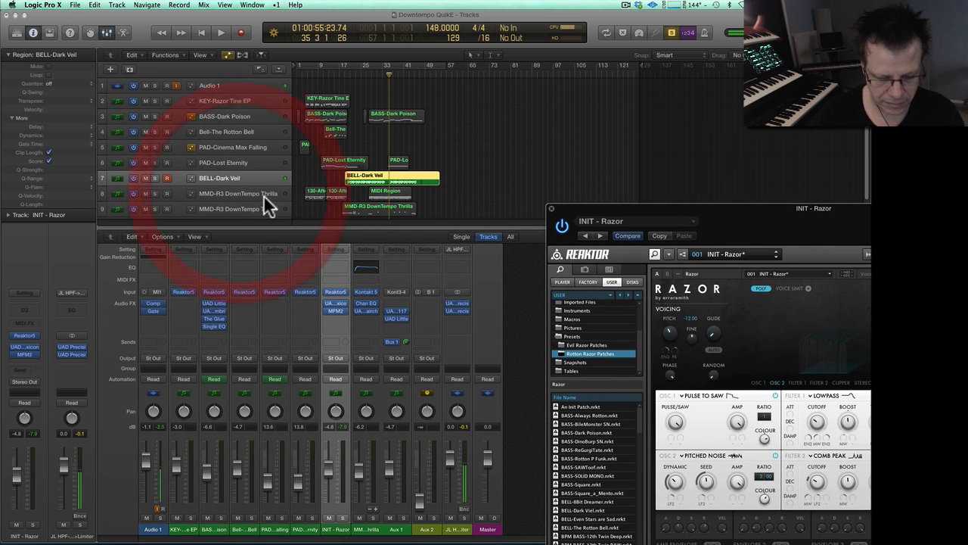
pyautogui.keyDown('shift'); pyautogui.click(254, 211); pyautogui.keyUp('shift')
pyautogui.moveTo(622, 236); pyautogui.dragTo(420, 127)
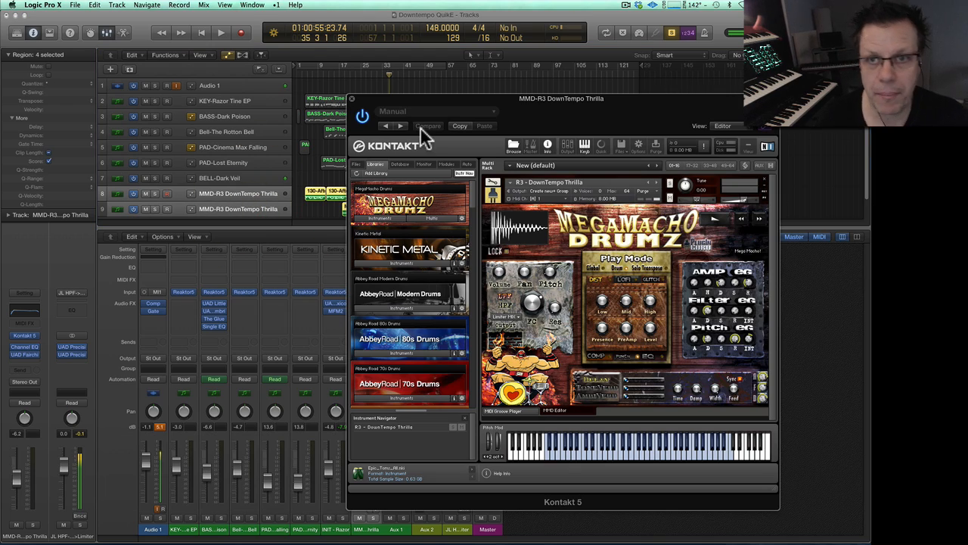
# Step: Move the Kontakt window clear of the arrangement and back up so the whole MegaMacho Drumz interface can be examined
pyautogui.moveTo(371, 104); pyautogui.dragTo(475, 262)
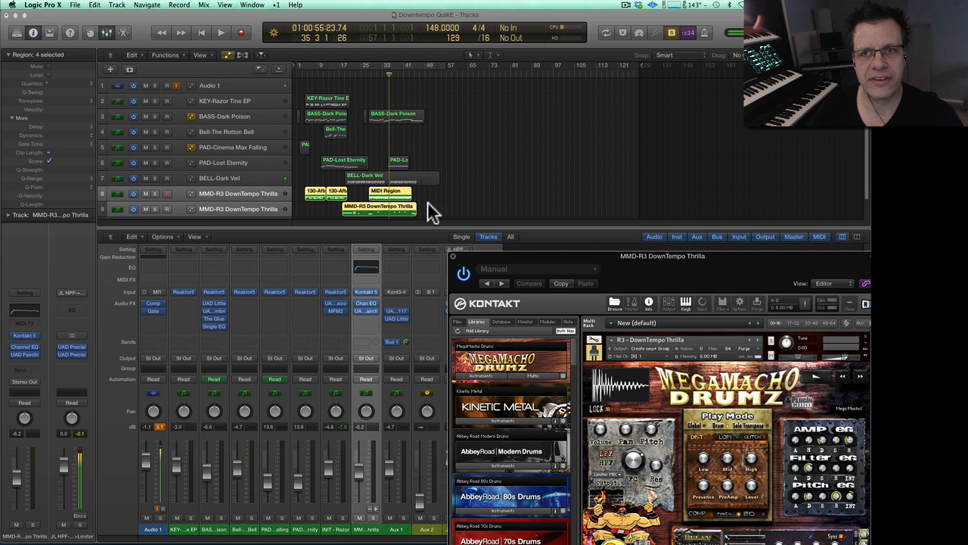
pyautogui.click(608, 258)
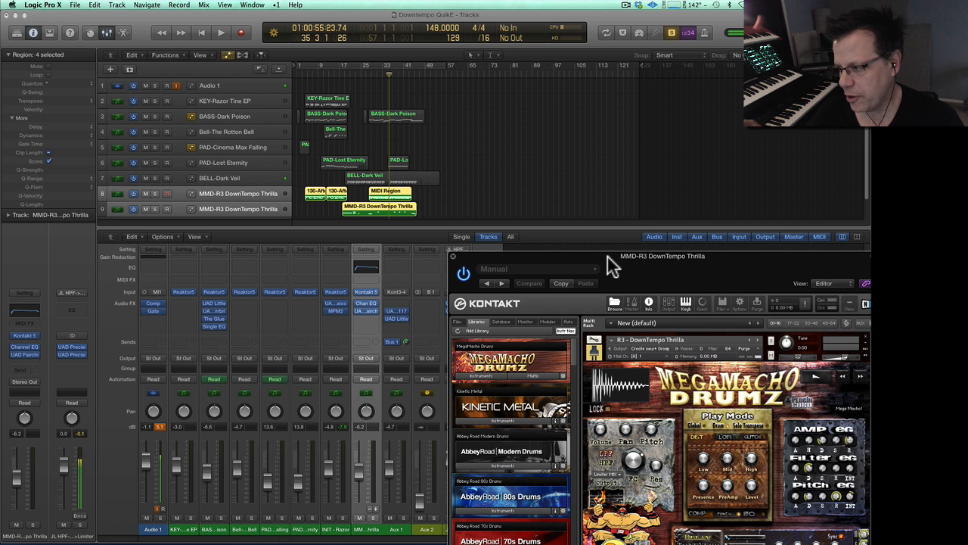
pyautogui.moveTo(597, 254); pyautogui.dragTo(560, 145)
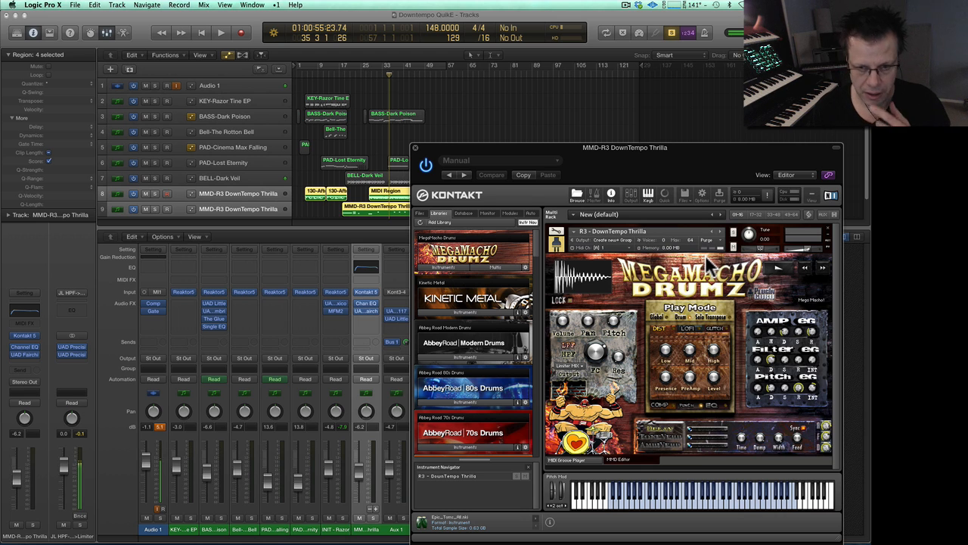
# Step: Close the Kontakt window and play the MMD-R3 DownTempo Thrilla regions in solo from around bar 33, switching solo off to hear the full mix
pyautogui.click(415, 148)
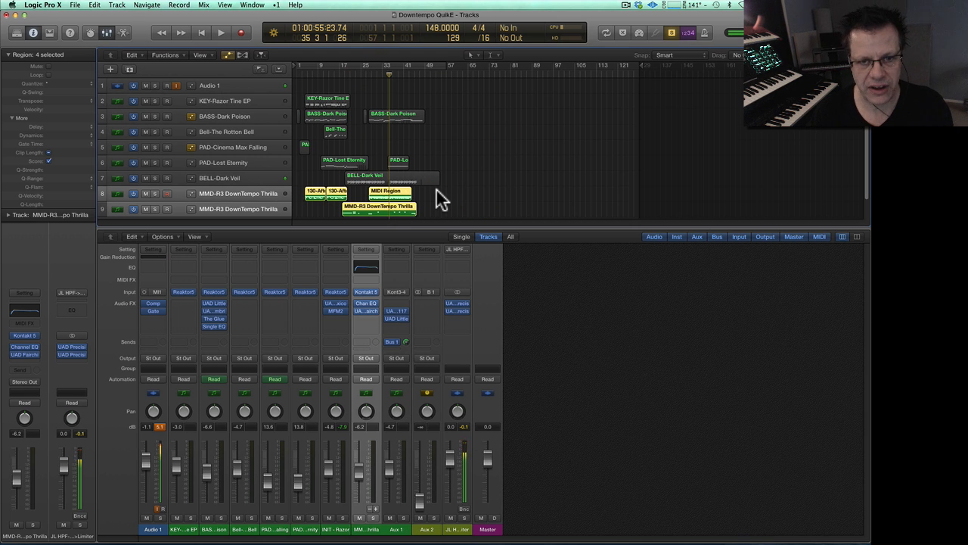
pyautogui.doubleClick(374, 70)
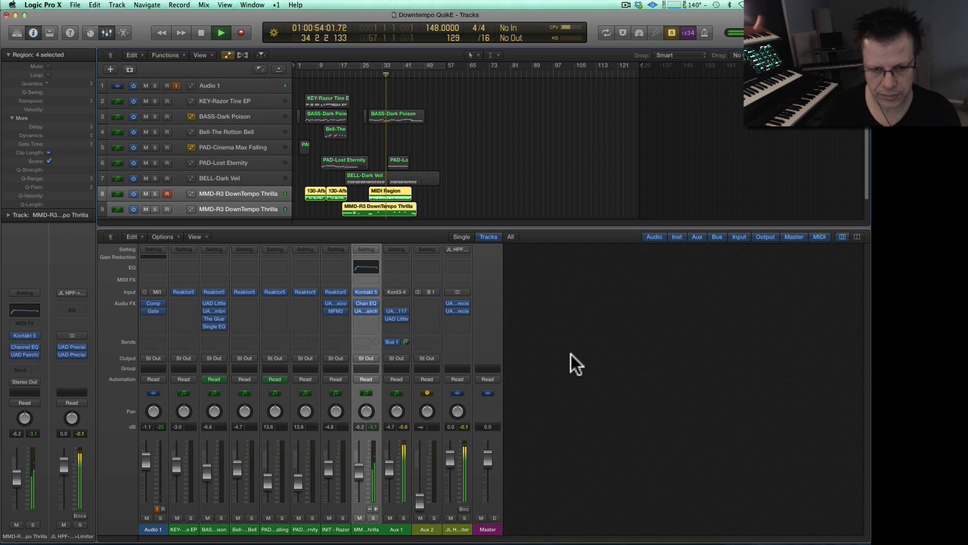
pyautogui.press('s')
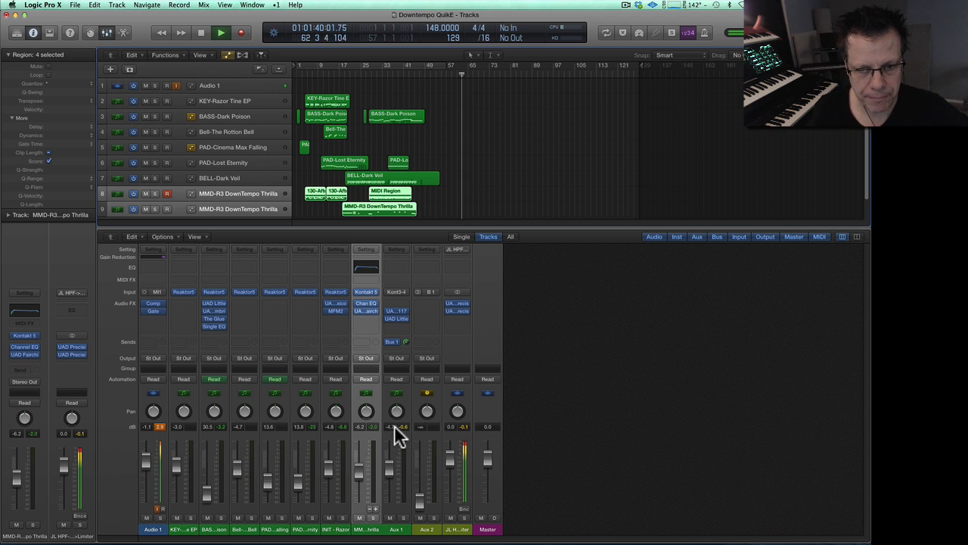
# Step: Open the UAD Precision Equalizer on the JL HPF->Master EQ->Limiter channel and sweep its high-pass filter through several settings, returning it to 40
pyautogui.click(458, 305)
pyautogui.moveTo(275, 37); pyautogui.dragTo(702, 210)
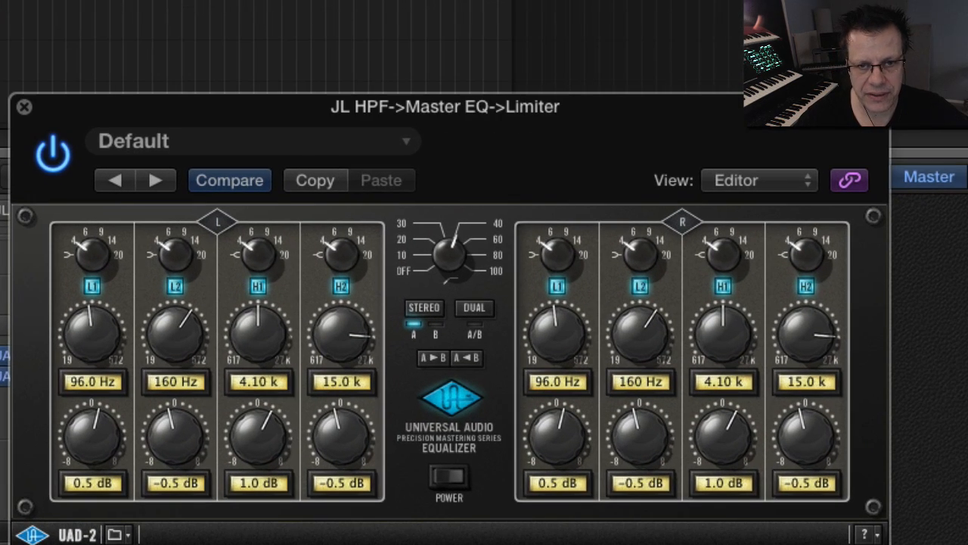
pyautogui.click(451, 256)
pyautogui.moveTo(452, 253)
pyautogui.mouseDown()
pyautogui.moveTo(461, 369)
pyautogui.moveTo(460, 250)
pyautogui.moveTo(464, 262)
pyautogui.mouseUp()
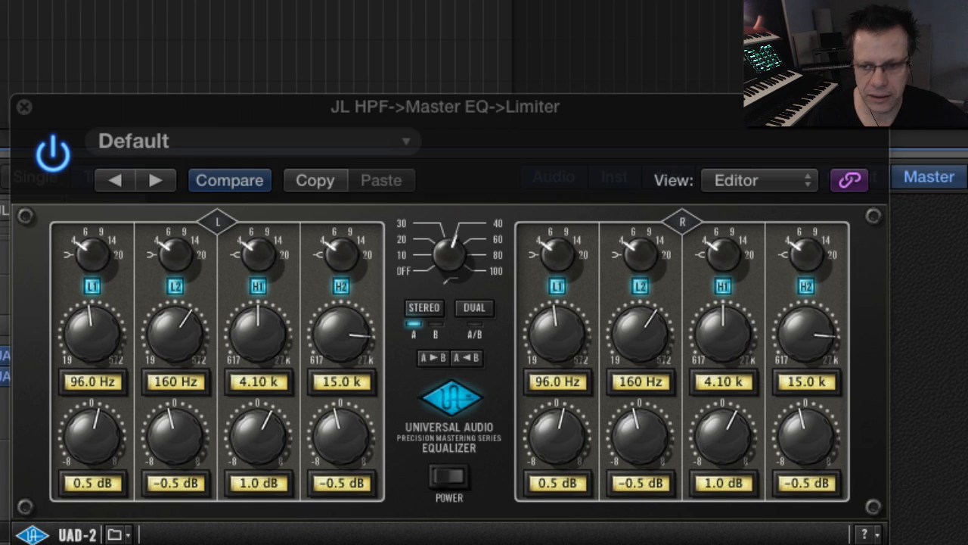
pyautogui.moveTo(446, 254); pyautogui.dragTo(449, 262)
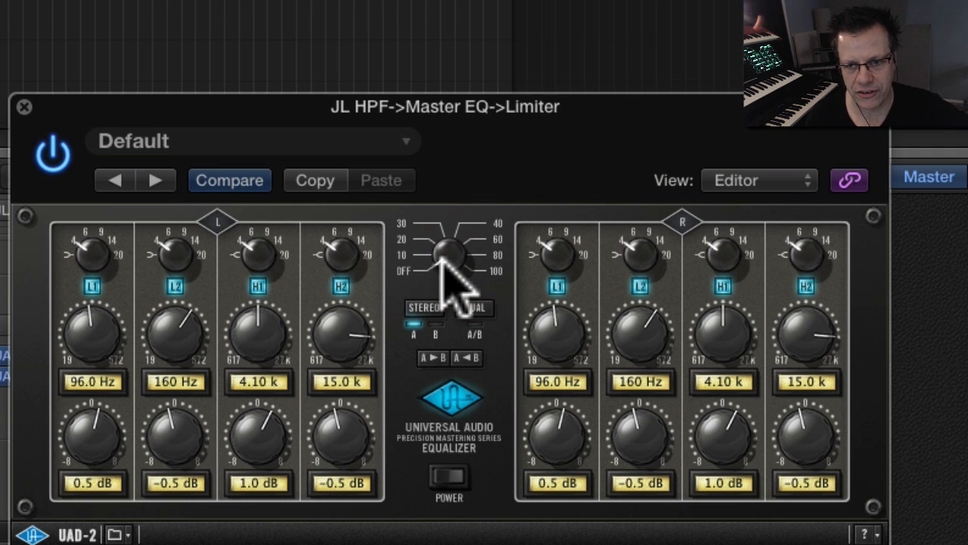
pyautogui.moveTo(446, 258); pyautogui.dragTo(459, 120)
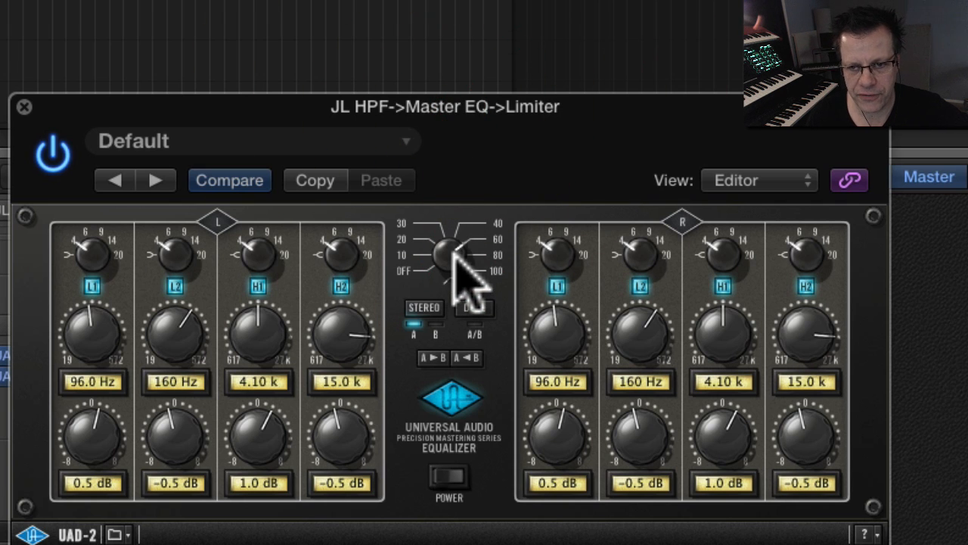
pyautogui.click(453, 260)
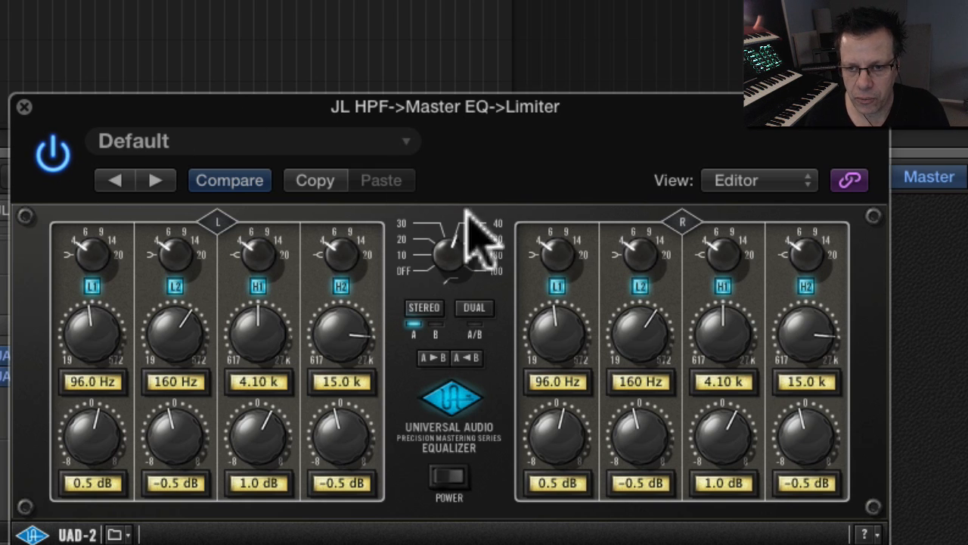
# Step: Insert a stereo Single Band EQ on the JL HPF->Master EQ->Limiter channel, set to Low Cut at 49.5 Hz with a 24dB/Oct slope
pyautogui.moveTo(89, 110)
pyautogui.mouseDown()
pyautogui.moveTo(214, 128)
pyautogui.moveTo(337, 181)
pyautogui.mouseUp()
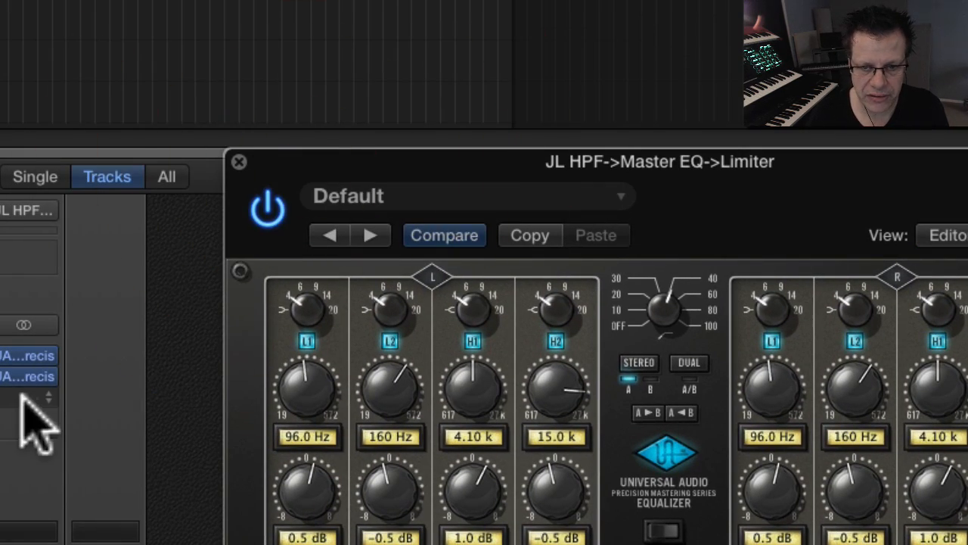
pyautogui.click(48, 391)
pyautogui.moveTo(137, 517)
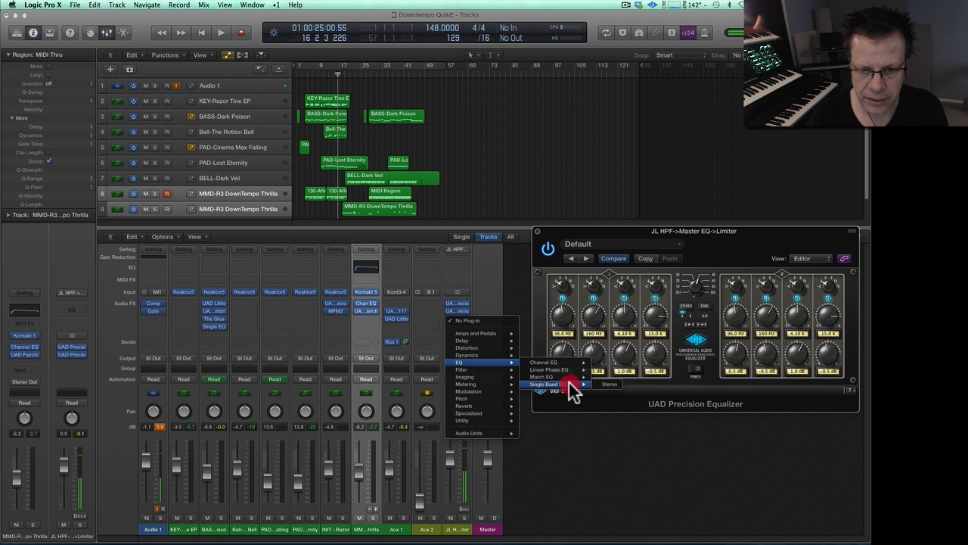
pyautogui.click(607, 384)
pyautogui.moveTo(657, 289)
pyautogui.mouseDown()
pyautogui.moveTo(651, 316)
pyautogui.moveTo(649, 291)
pyautogui.mouseUp()
pyautogui.moveTo(705, 302)
pyautogui.mouseDown()
pyautogui.moveTo(688, 304)
pyautogui.moveTo(723, 304)
pyautogui.moveTo(687, 304)
pyautogui.mouseUp()
pyautogui.click(693, 327)
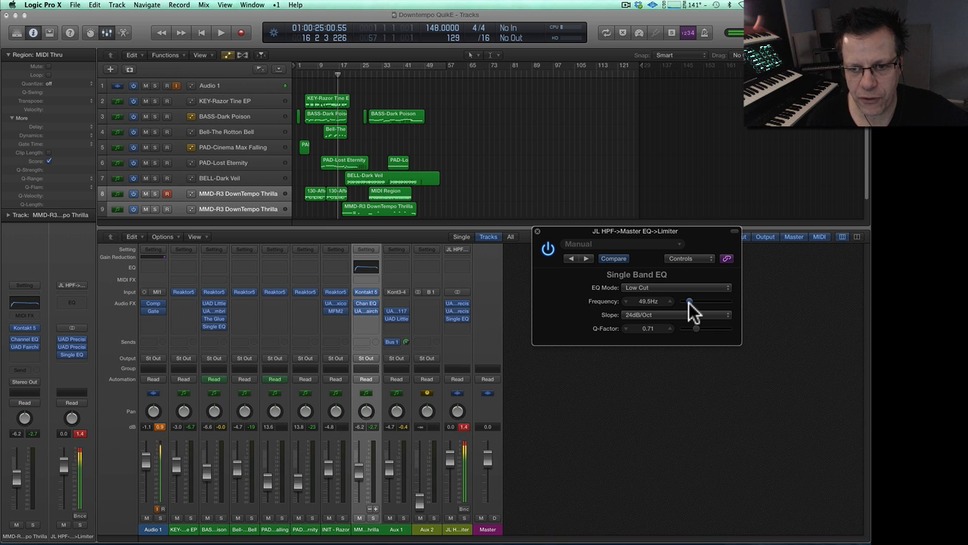
# Step: Close the Single Band EQ window and remove the plug-in from the JL HPF->Master EQ->Limiter channel
pyautogui.click(537, 231)
pyautogui.click(463, 318)
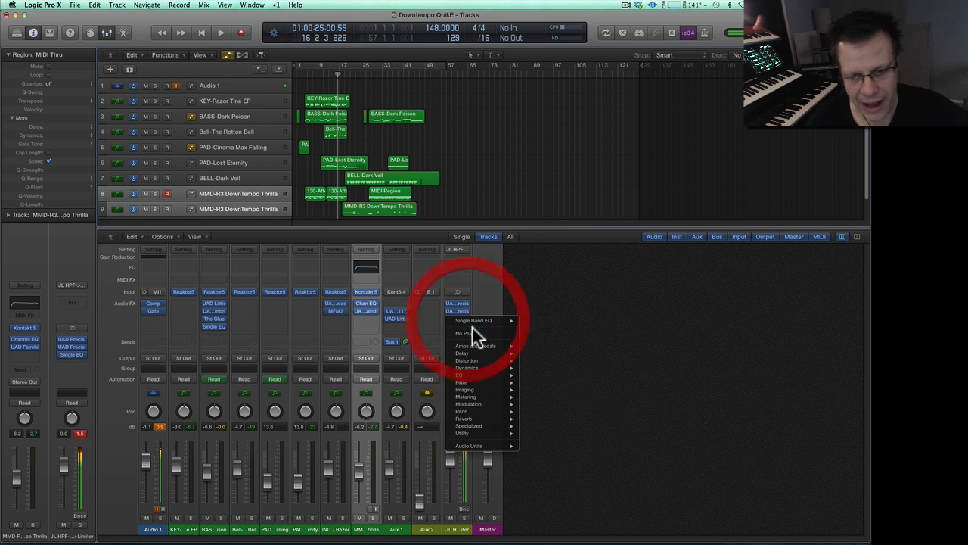
pyautogui.click(472, 333)
# Step: Examine the UAD Precision Equalizer and the UAD Precision Limiter on the JL HPF->Master EQ->Limiter channel and close the plug-in window
pyautogui.click(456, 307)
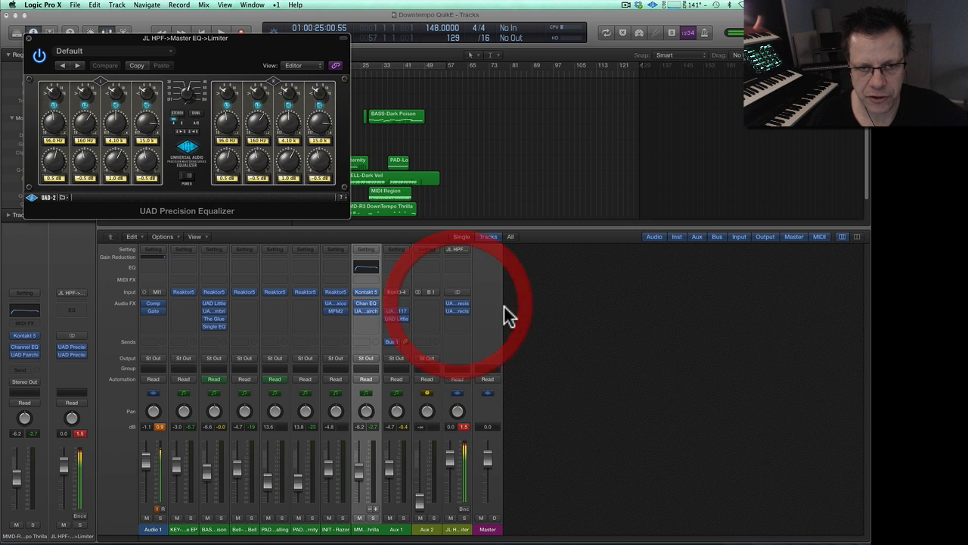
pyautogui.moveTo(288, 37); pyautogui.dragTo(698, 256)
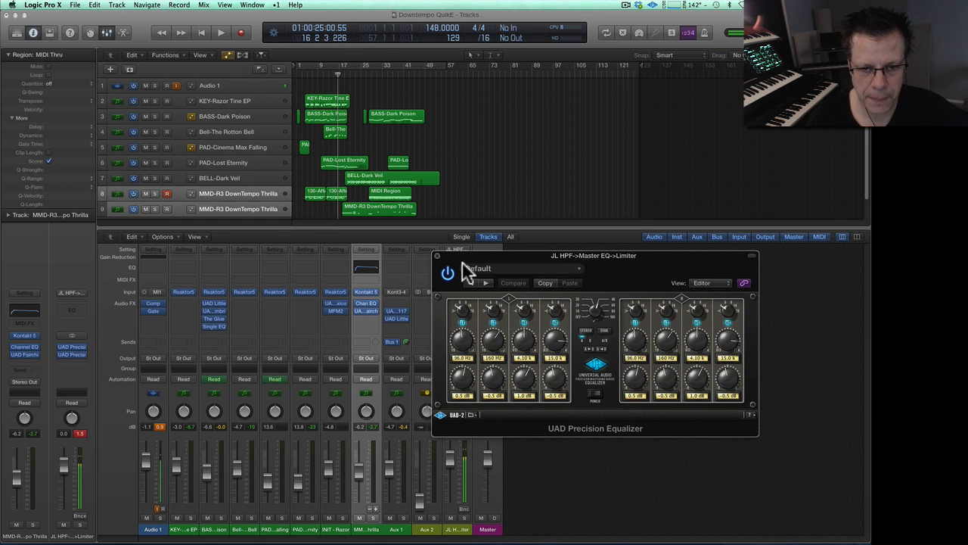
pyautogui.moveTo(493, 252); pyautogui.dragTo(530, 244)
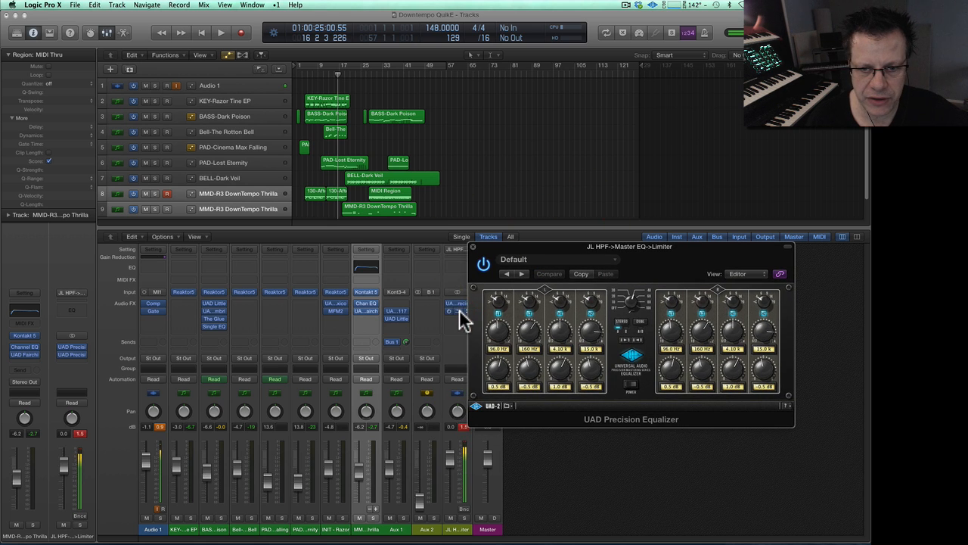
pyautogui.click(457, 310)
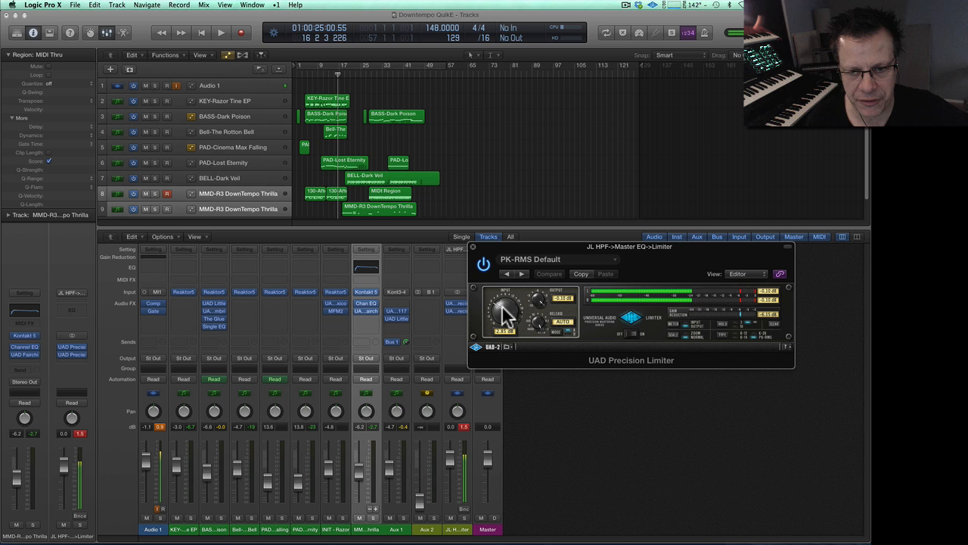
pyautogui.click(473, 248)
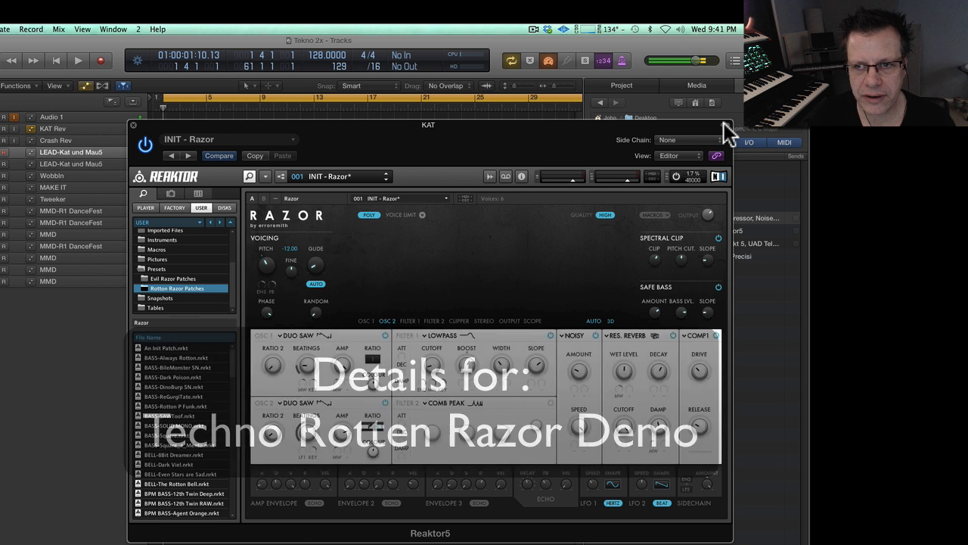
# Step: In the Tekno 2x project, hide the Reaktor window's plug-in header and view the Razor instruments on the Wobbln and MAKE IT tracks
pyautogui.click(724, 126)
pyautogui.moveTo(210, 125); pyautogui.dragTo(254, 148)
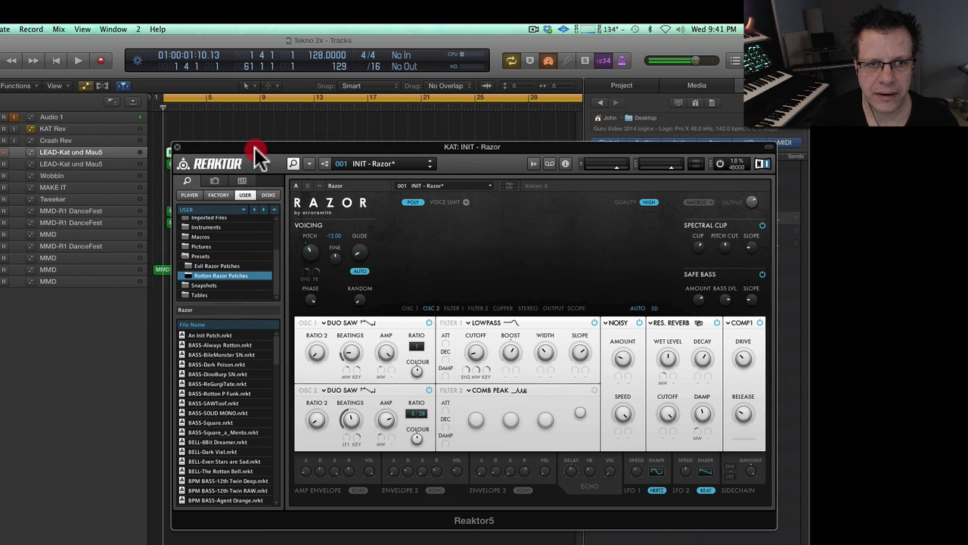
pyautogui.click(52, 174)
pyautogui.click(53, 188)
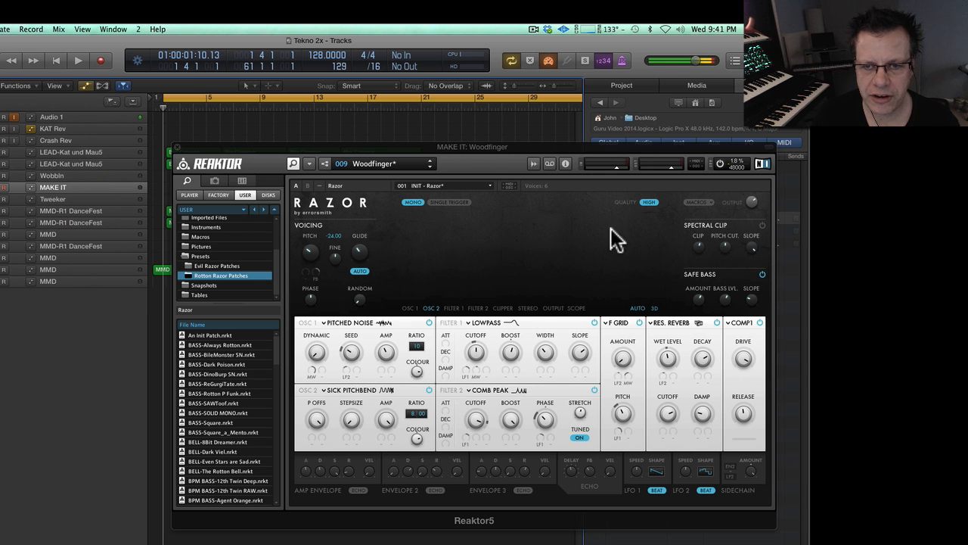
pyautogui.click(62, 256)
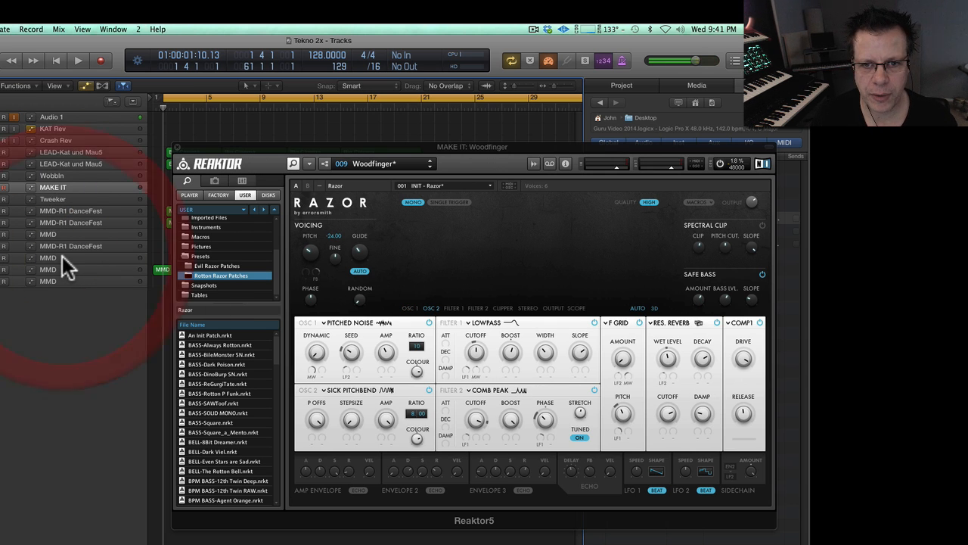
# Step: Return to the LEAD-Kat und Mau5 track's Razor instrument and switch Low Latency Mode off and back on
pyautogui.click(65, 149)
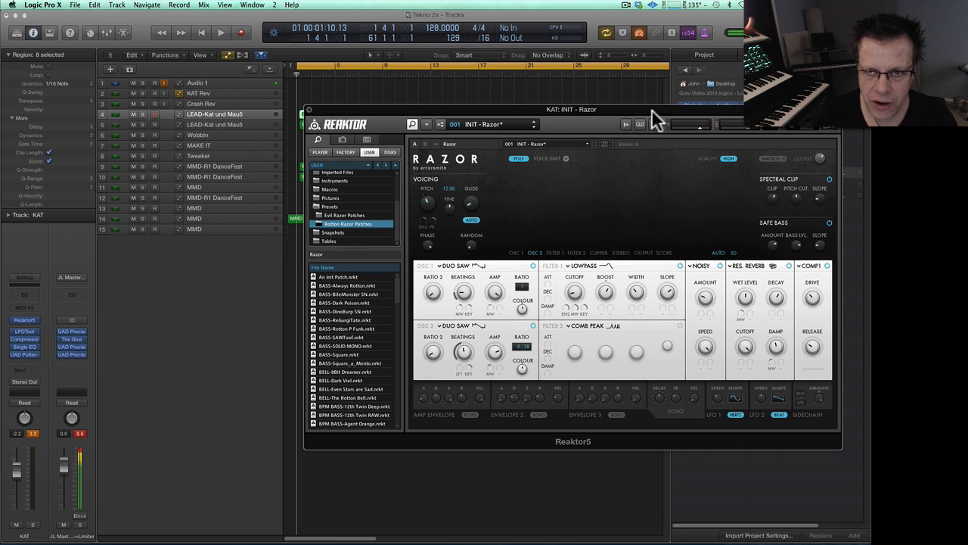
pyautogui.click(638, 30)
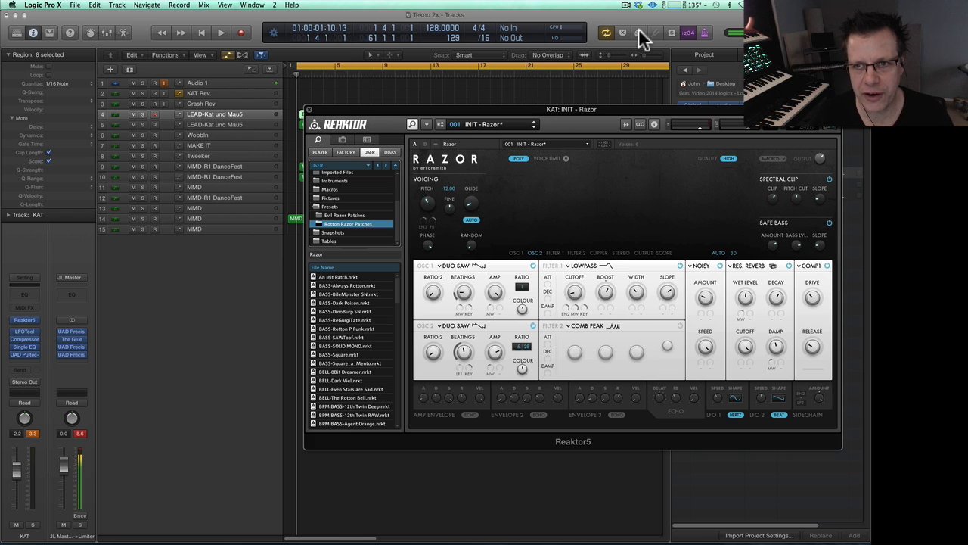
pyautogui.click(638, 31)
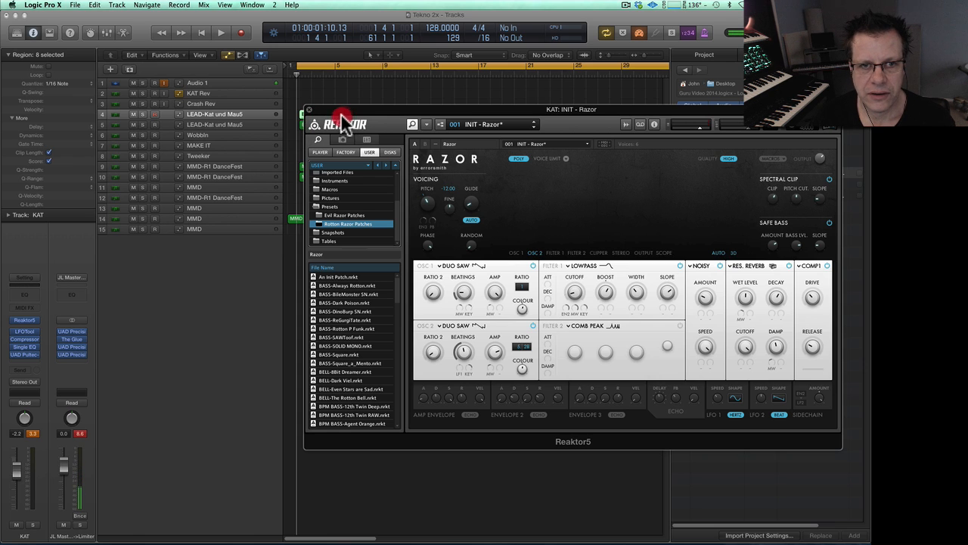
# Step: Play the Tekno 2x project while viewing the Razor instruments on the LEAD-Kat und Mau5, MAKE IT and Tweeker tracks
pyautogui.moveTo(342, 115); pyautogui.dragTo(313, 118)
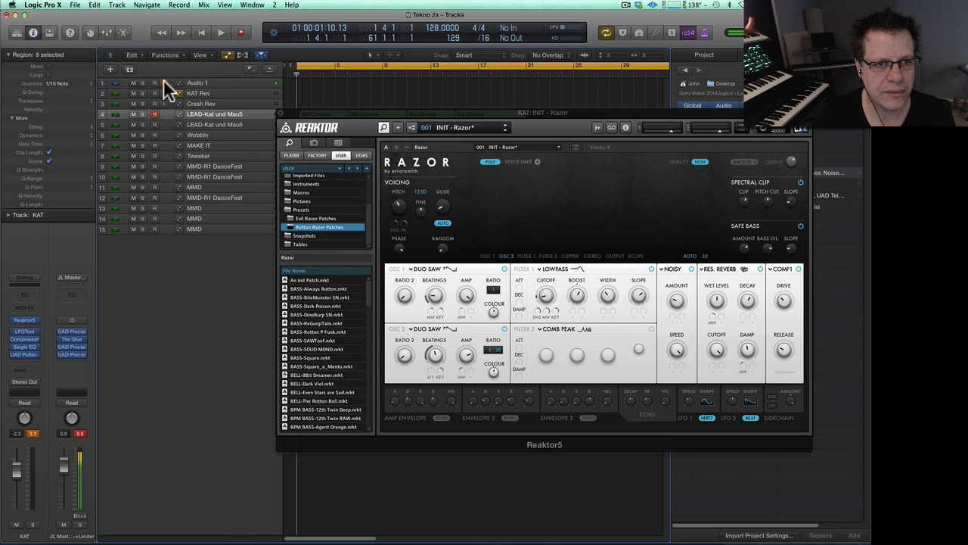
pyautogui.press('space')
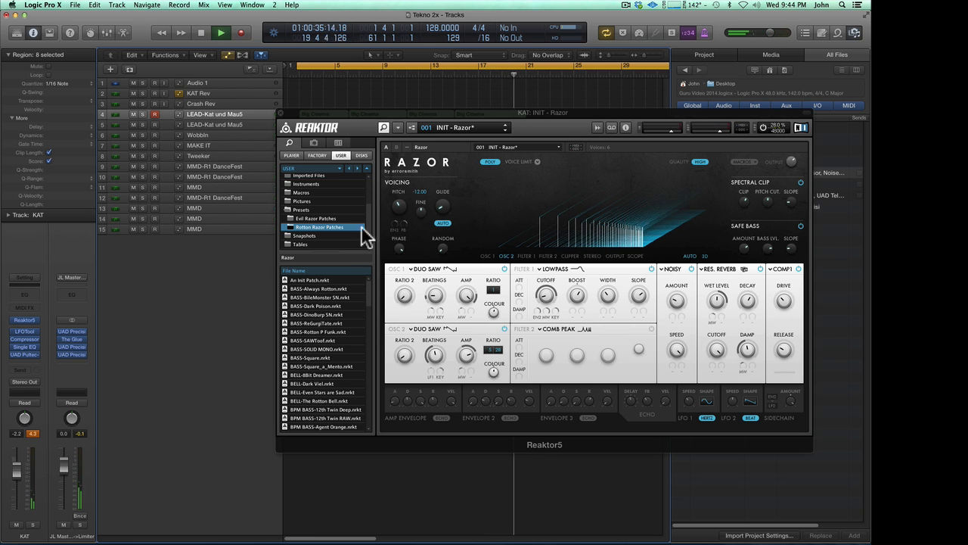
pyautogui.click(208, 143)
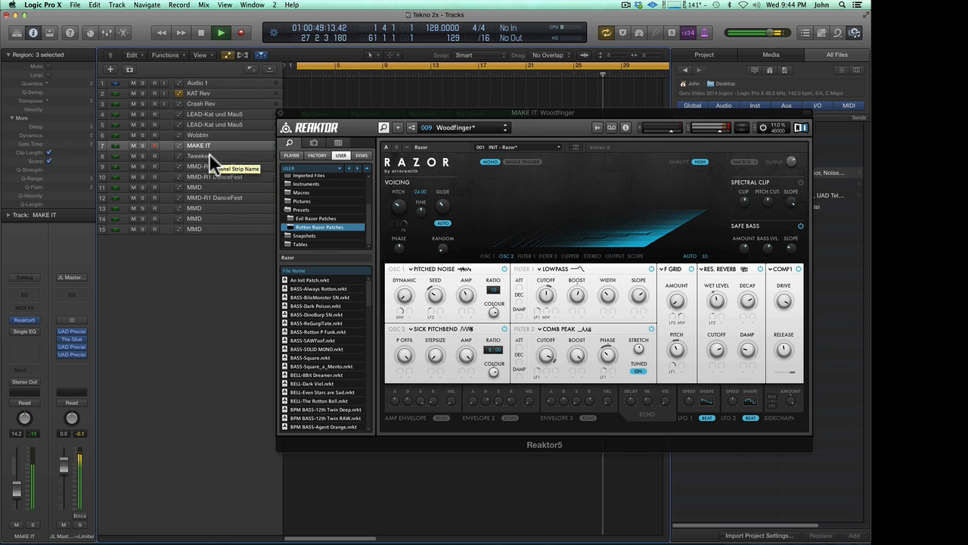
pyautogui.click(208, 154)
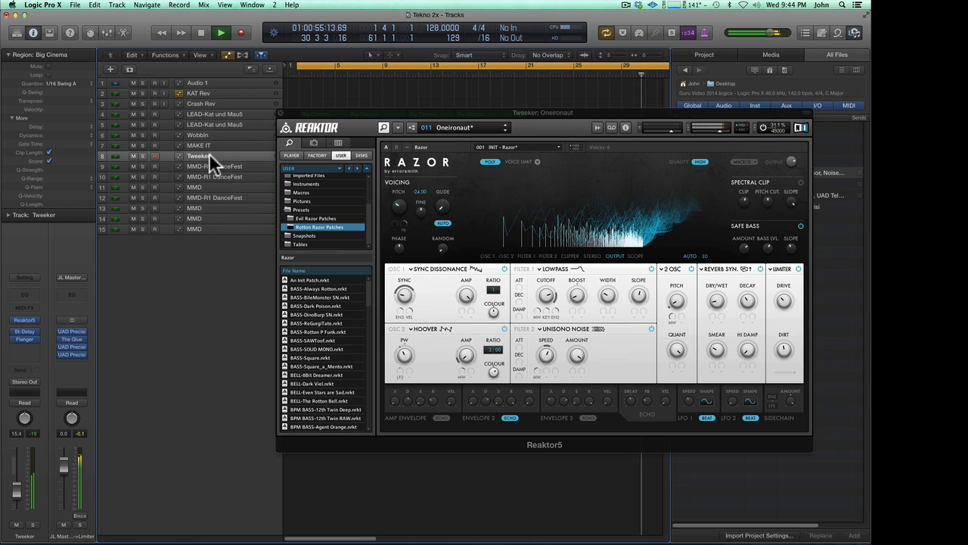
# Step: Move the instrument window below the track regions and examine the Wobbln track's Razor and the MMD track 13's MegaMacho Drumz during playback
pyautogui.moveTo(424, 114); pyautogui.dragTo(375, 235)
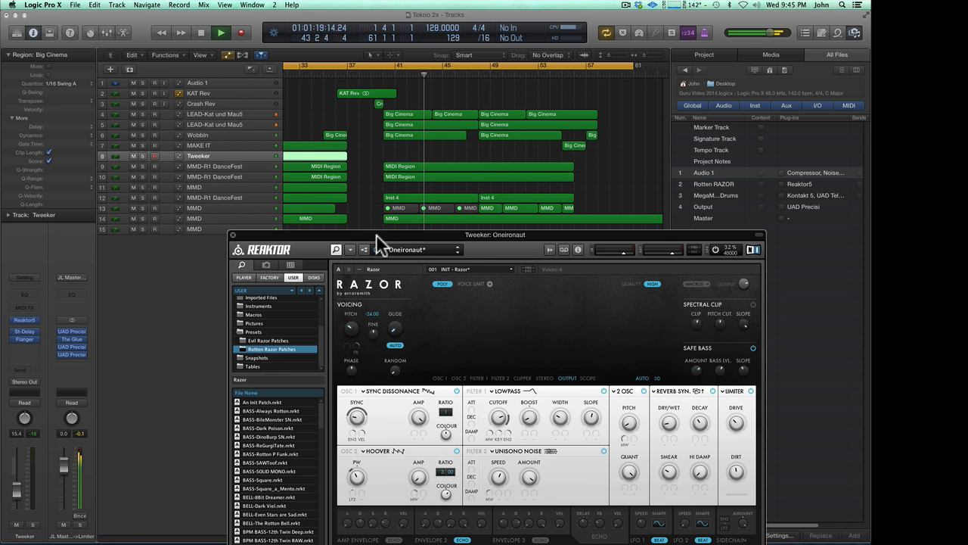
pyautogui.moveTo(376, 234); pyautogui.dragTo(377, 197)
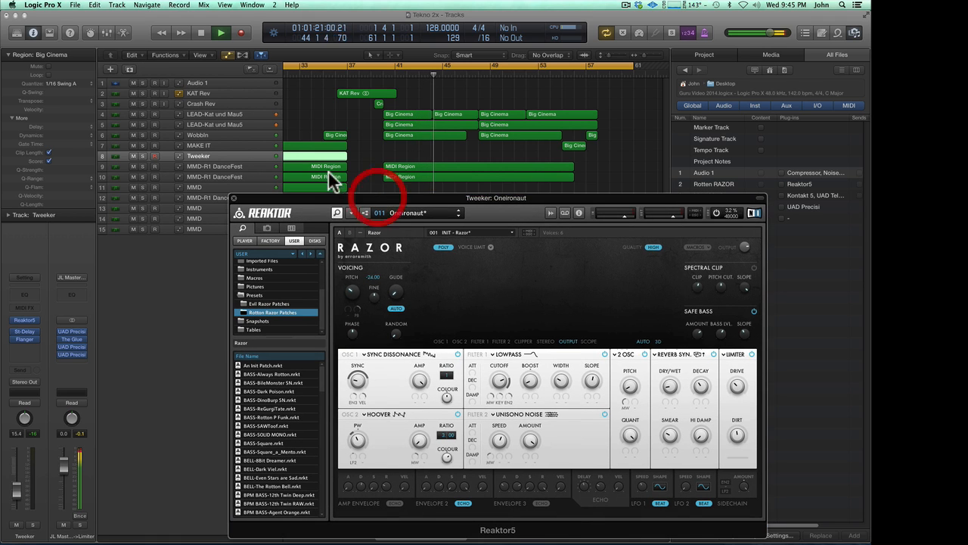
pyautogui.click(223, 134)
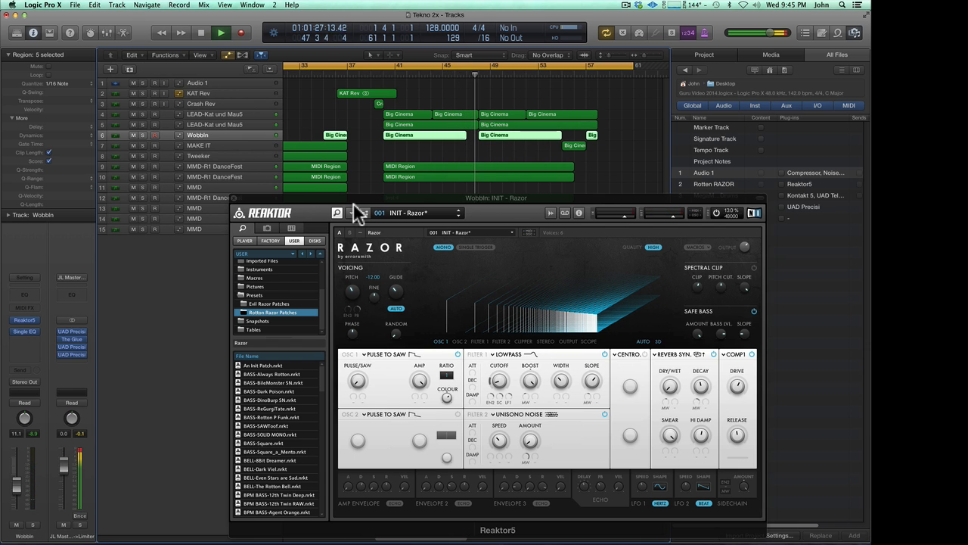
pyautogui.click(197, 210)
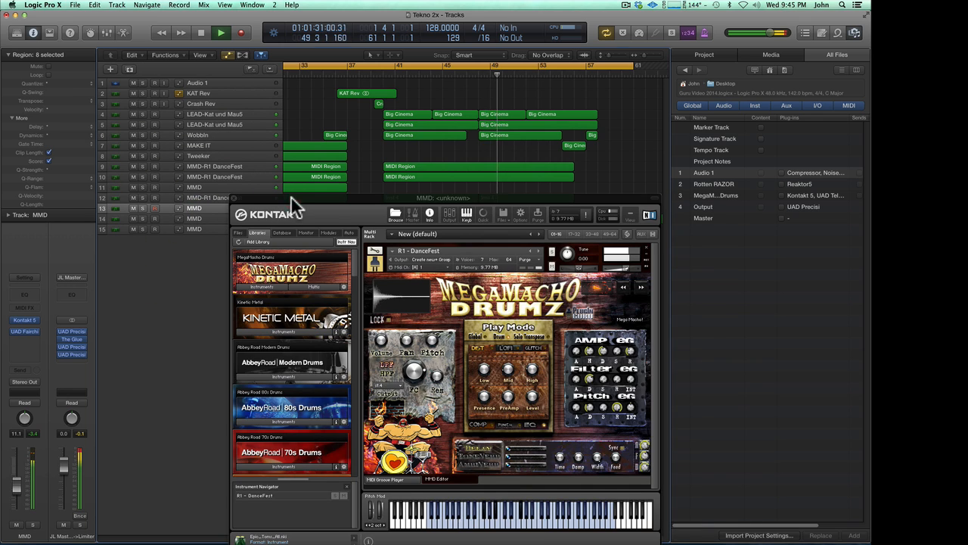
pyautogui.moveTo(290, 196); pyautogui.dragTo(312, 110)
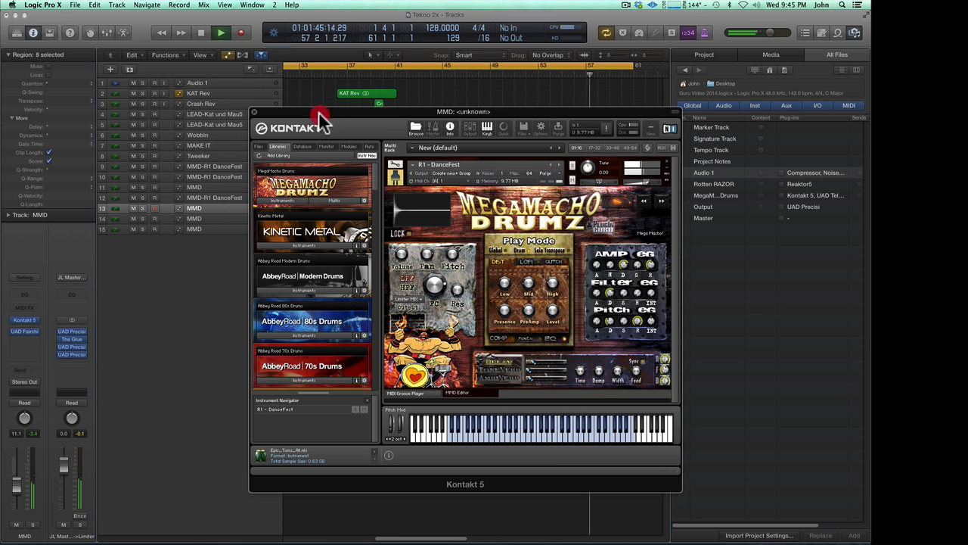
# Step: Turn Low Latency Mode off and open the LFOTool plug-in of the LEAD-Kat und Mau5 track 4, placing its window over the regions
pyautogui.click(221, 114)
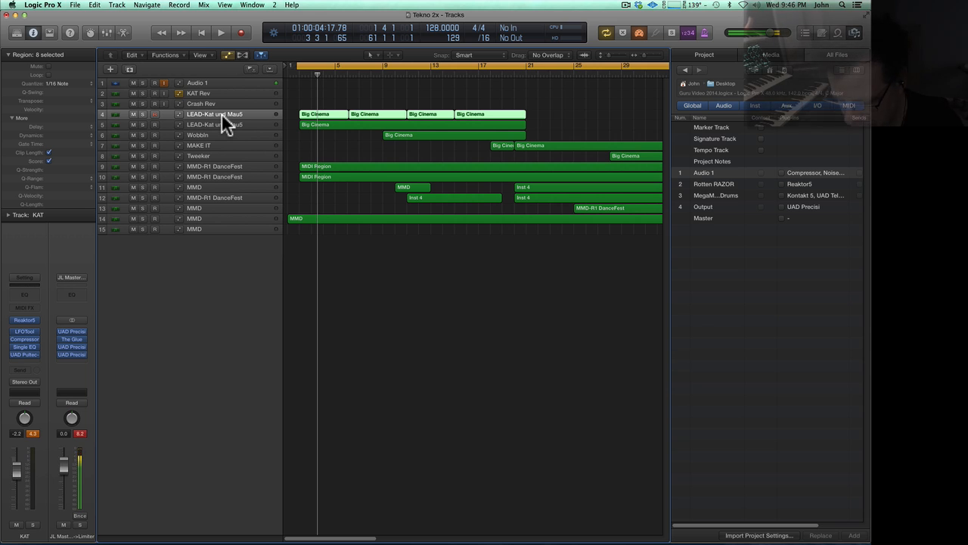
pyautogui.press('super+Left')
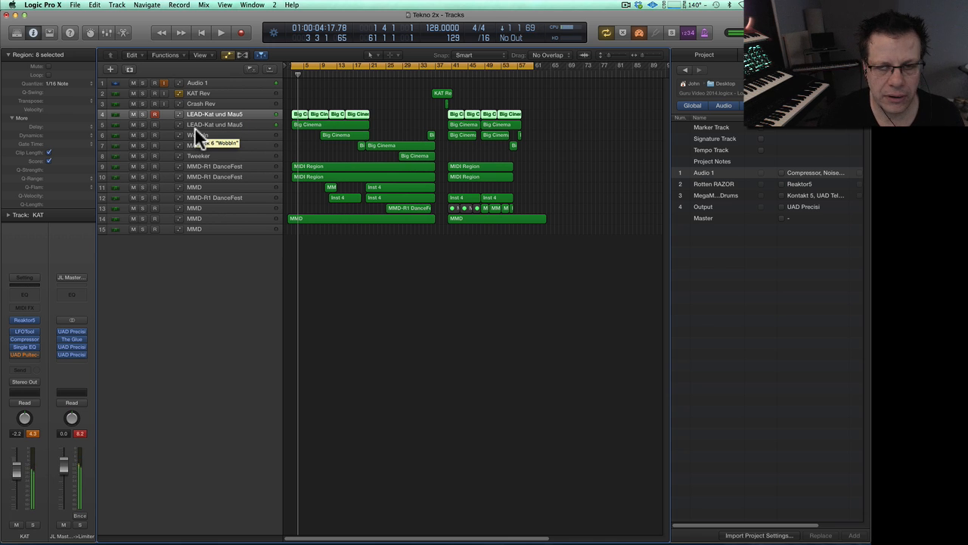
pyautogui.click(639, 33)
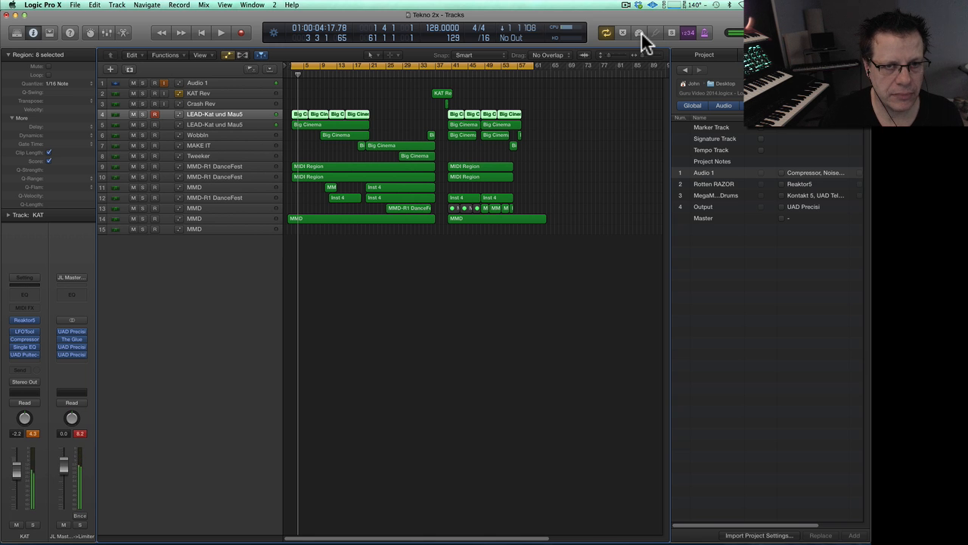
pyautogui.click(29, 331)
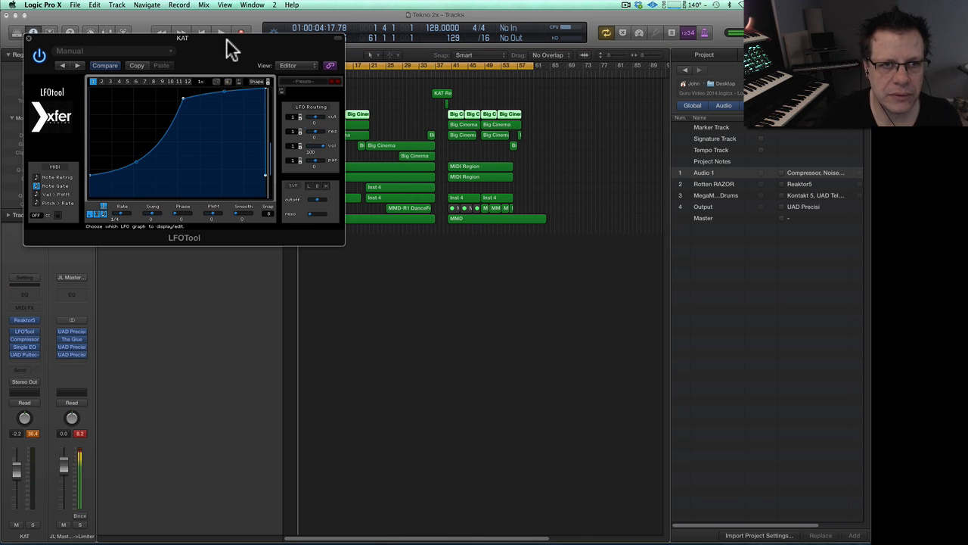
pyautogui.moveTo(227, 41); pyautogui.dragTo(300, 96)
# Step: Play the soloed LEAD-Kat und Mau5 tracks with LFOTool in view, turn Low Latency Mode back on and stop playback
pyautogui.press('KP_Enter')
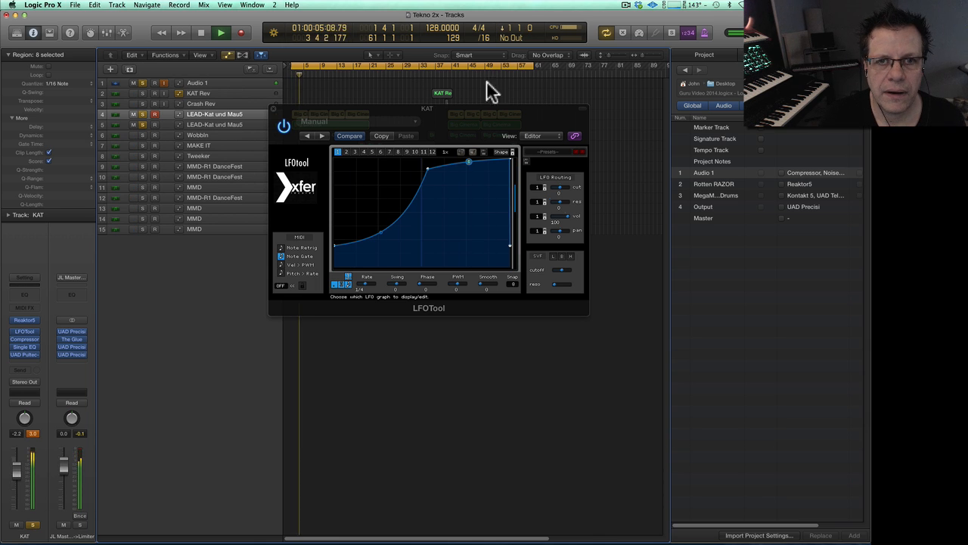
pyautogui.click(556, 73)
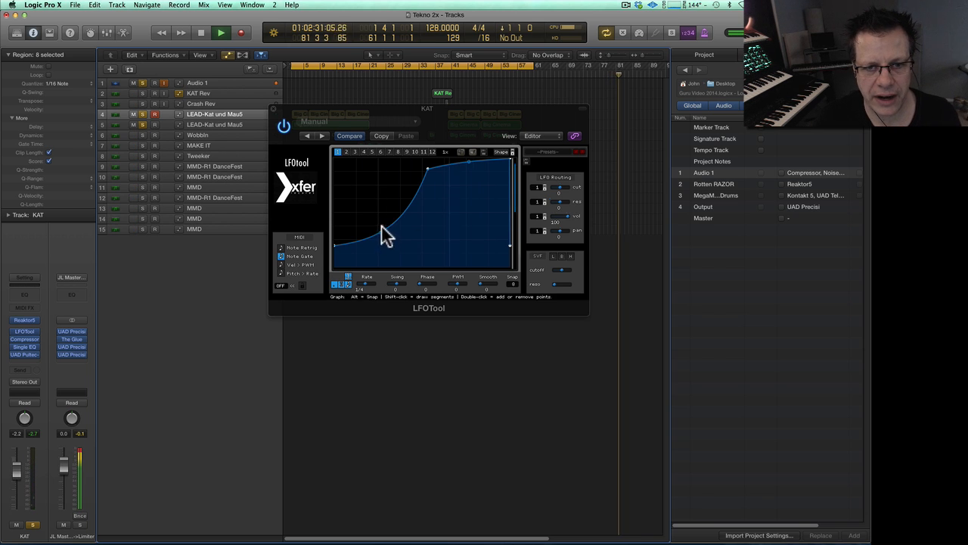
pyautogui.click(639, 34)
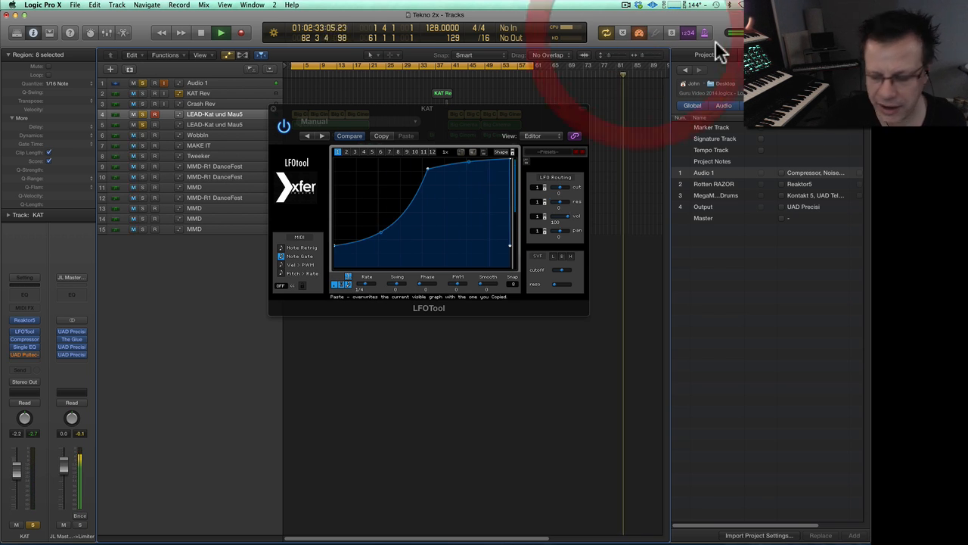
pyautogui.press('0')
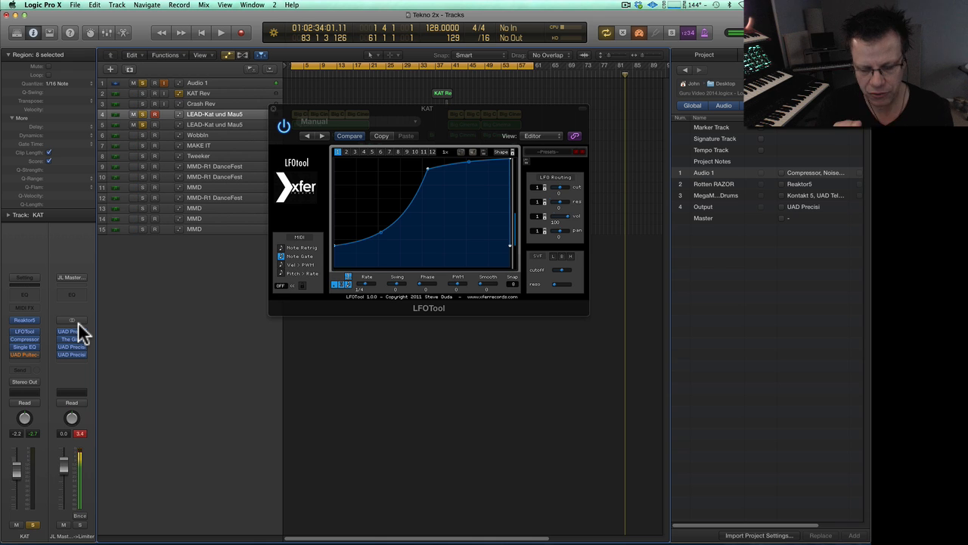
# Step: Open the Wobbln track's Razor instrument and place its window over the track regions, clear of the track names
pyautogui.click(205, 136)
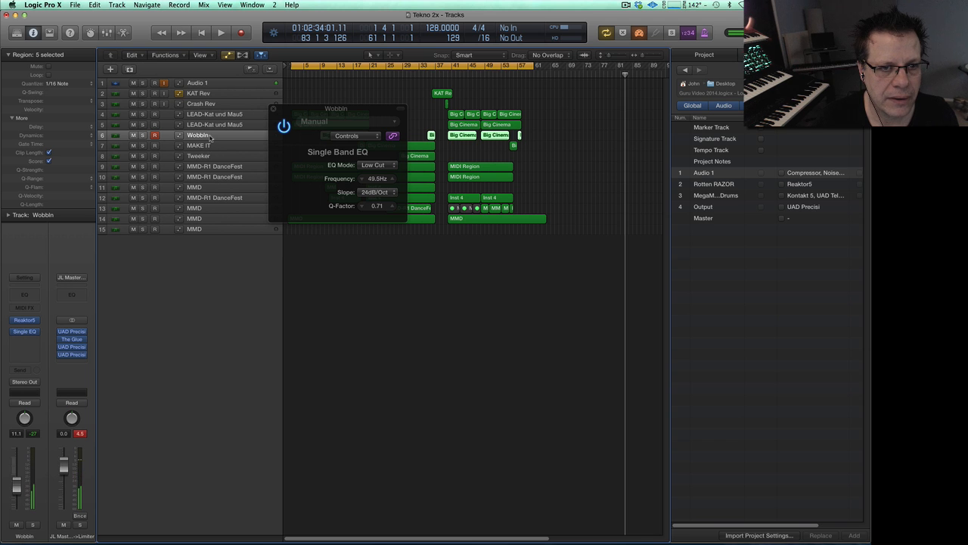
pyautogui.click(25, 321)
pyautogui.moveTo(403, 111); pyautogui.dragTo(336, 113)
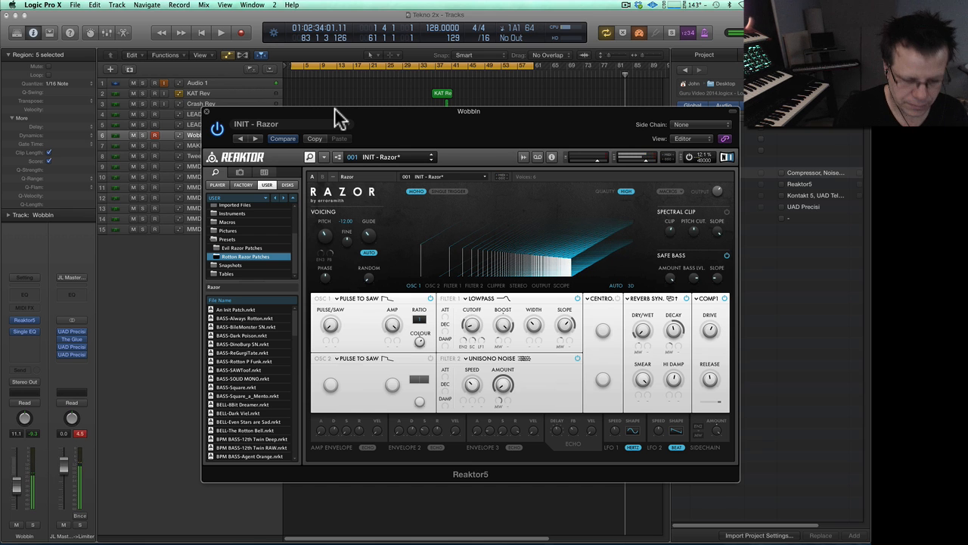
pyautogui.moveTo(247, 112); pyautogui.dragTo(326, 108)
# Step: Compare the Razor instruments on the Tweeker and MAKE IT tracks, ending on Tweeker with the instrument window below the track regions
pyautogui.click(198, 155)
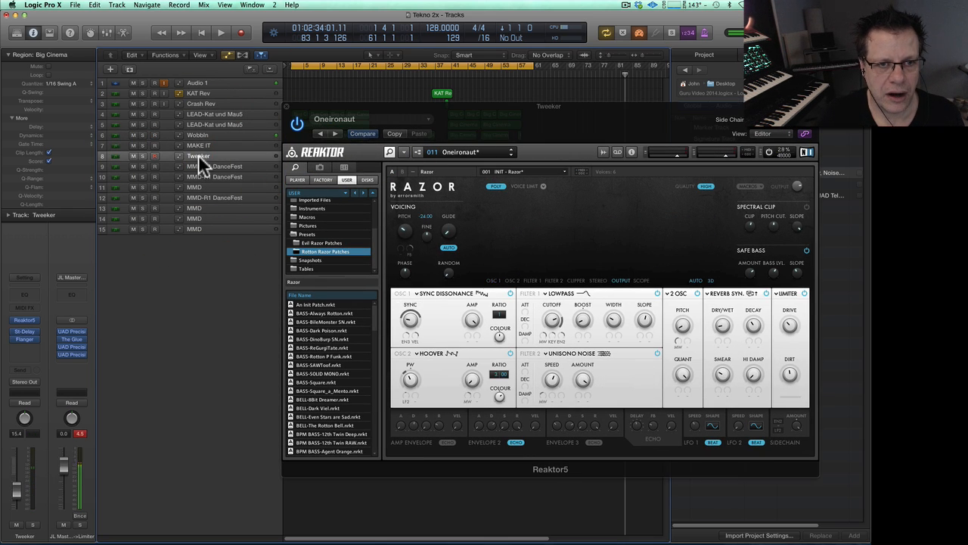
pyautogui.click(200, 146)
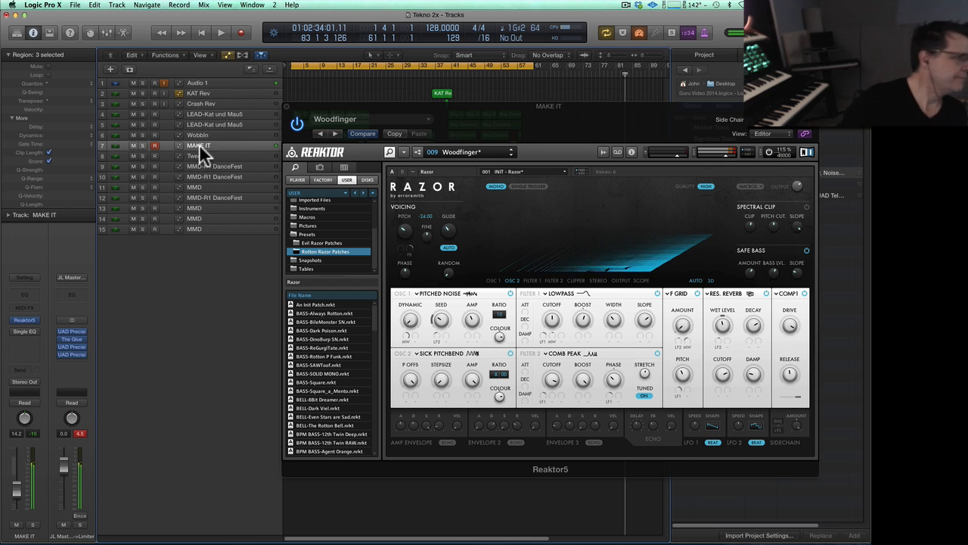
pyautogui.click(199, 155)
pyautogui.moveTo(328, 104); pyautogui.dragTo(337, 243)
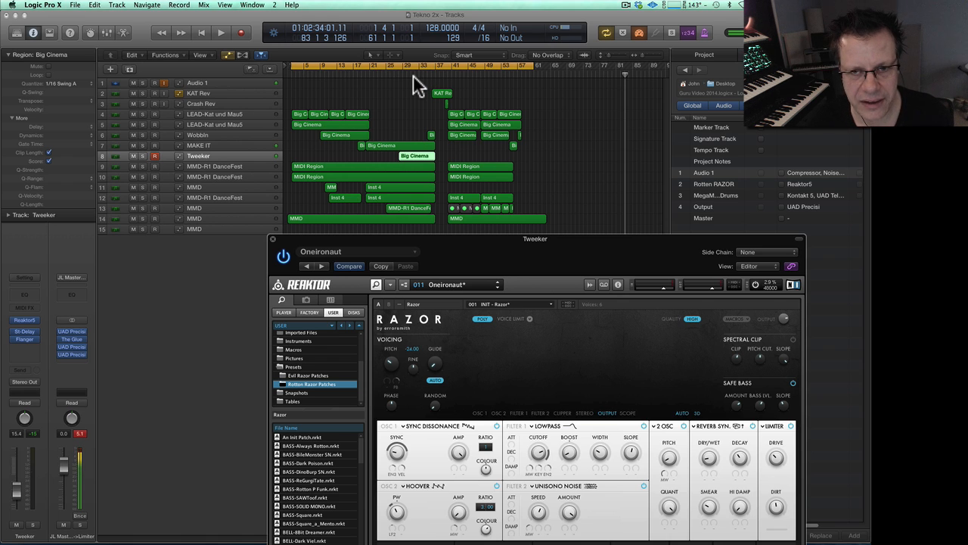
# Step: Open the Tweeker track's Stereo Delay, raise the track volume to -4.6 dB and examine the left and right feedback
pyautogui.click(22, 332)
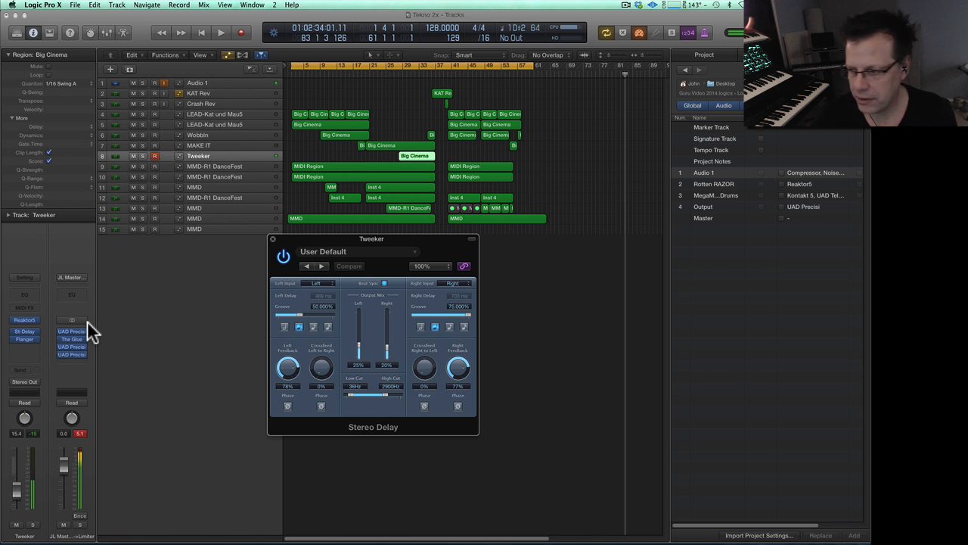
pyautogui.moveTo(23, 488); pyautogui.dragTo(25, 461)
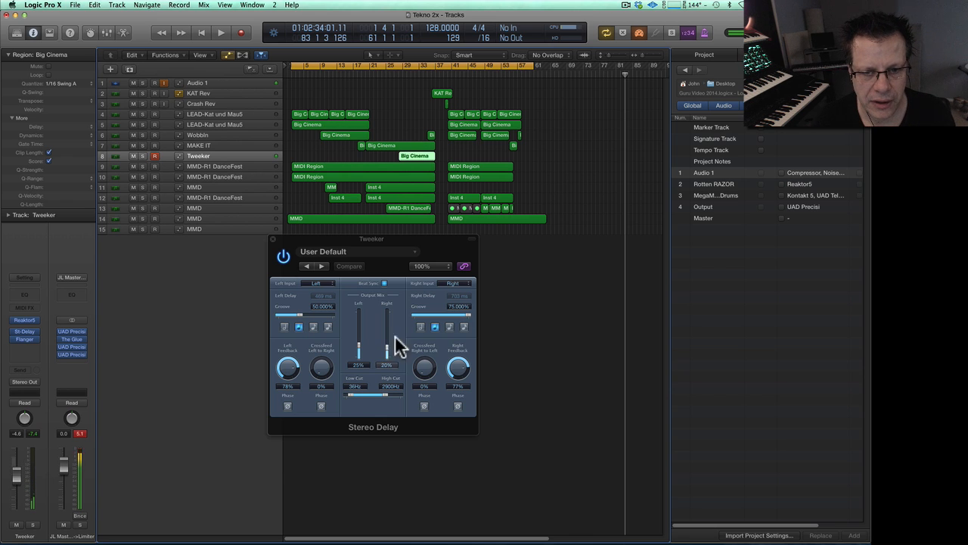
pyautogui.click(457, 370)
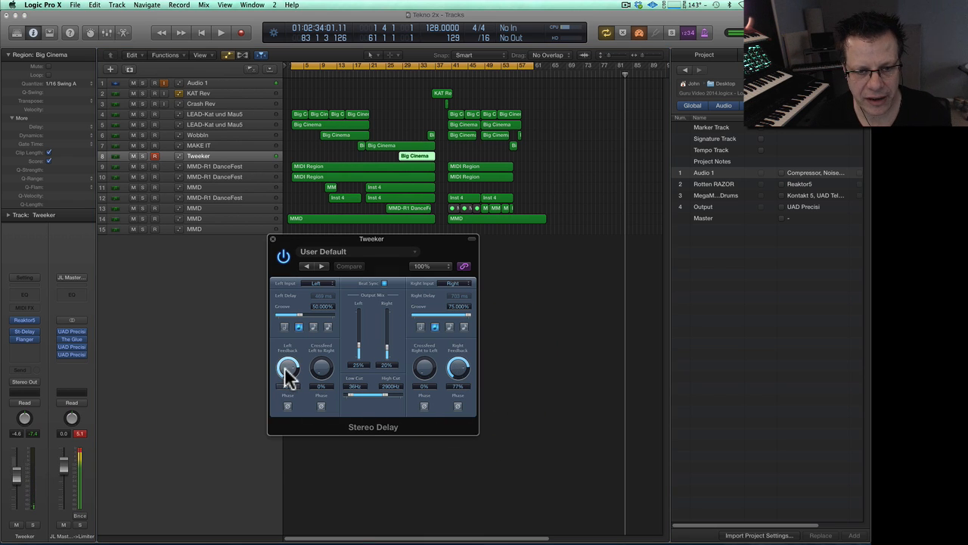
pyautogui.click(288, 369)
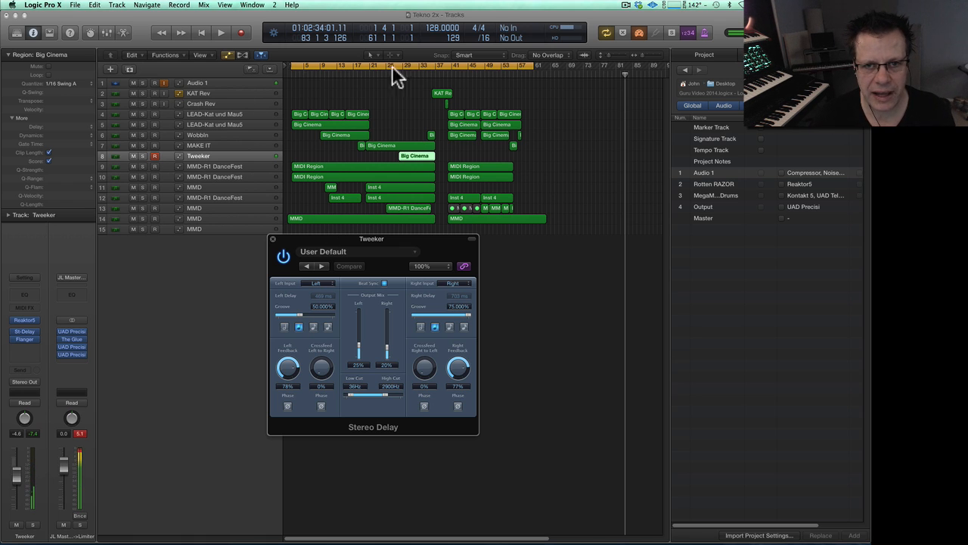
# Step: Return to the LEAD-Kat und Mau5 track 4 and play from about bar 80 with its LFOTool in view
pyautogui.click(223, 112)
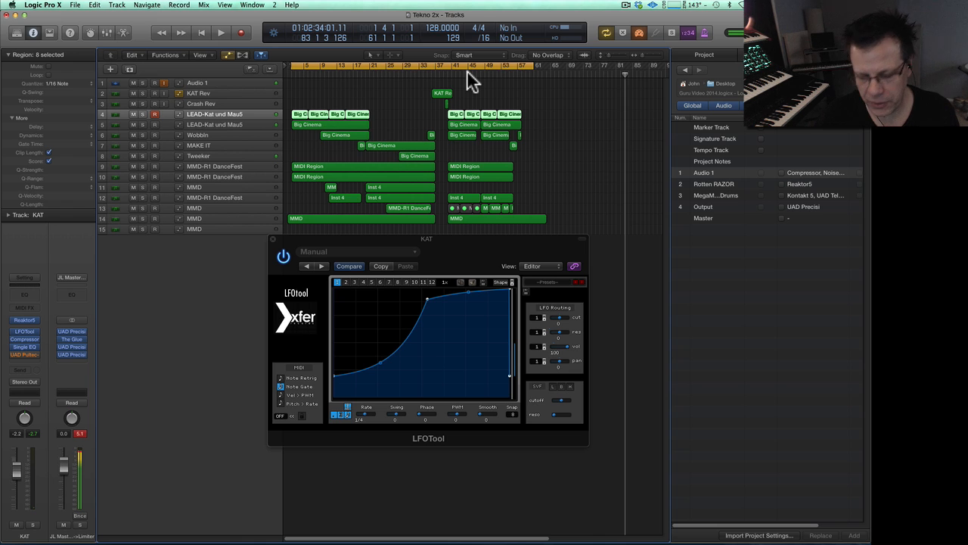
pyautogui.click(611, 72)
pyautogui.press('space')
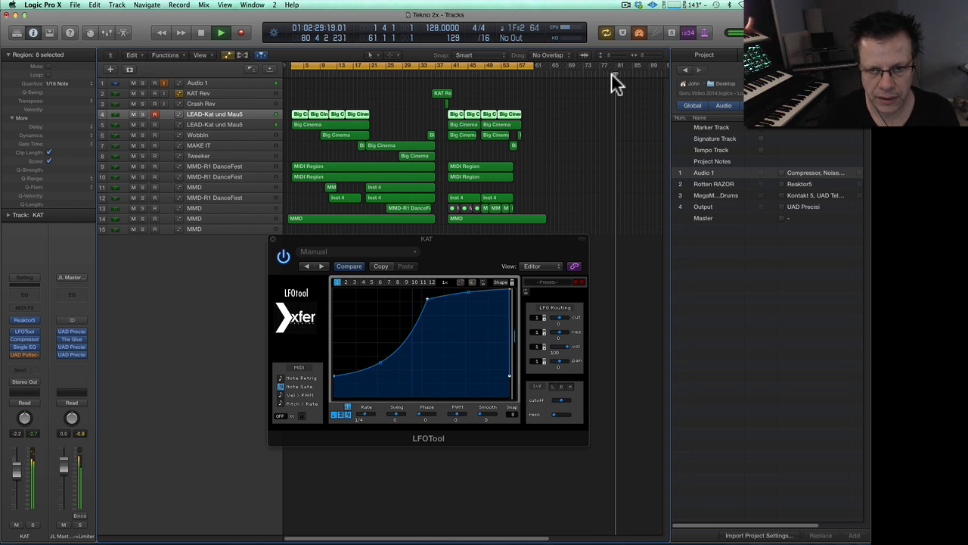
pyautogui.press('space')
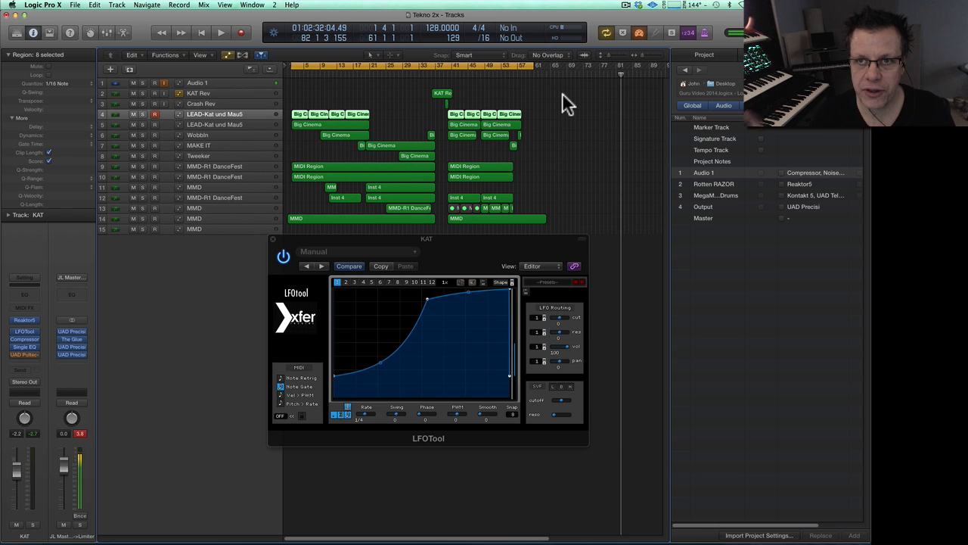
# Step: Solo the KAT Rev region and audition it by playing from about bar 34
pyautogui.click(445, 92)
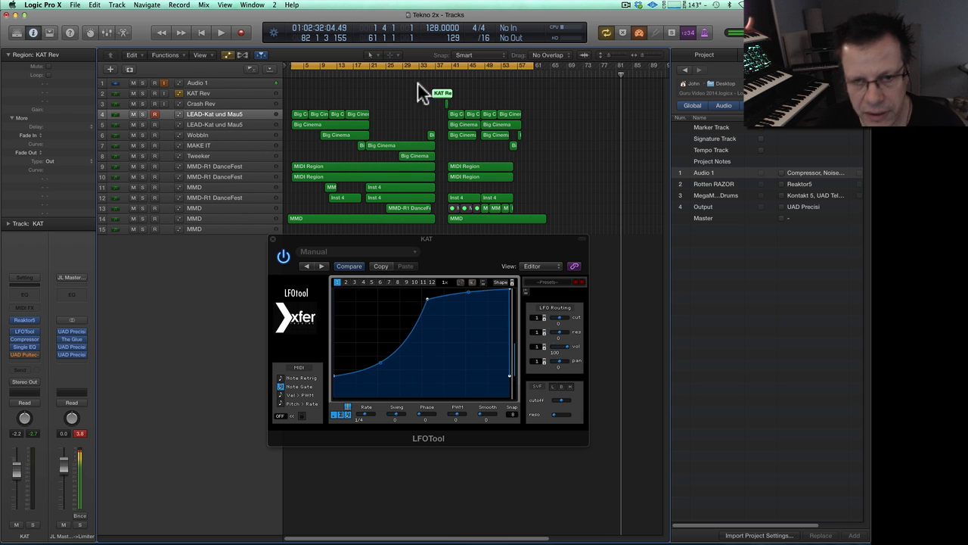
pyautogui.press('s')
pyautogui.doubleClick(424, 70)
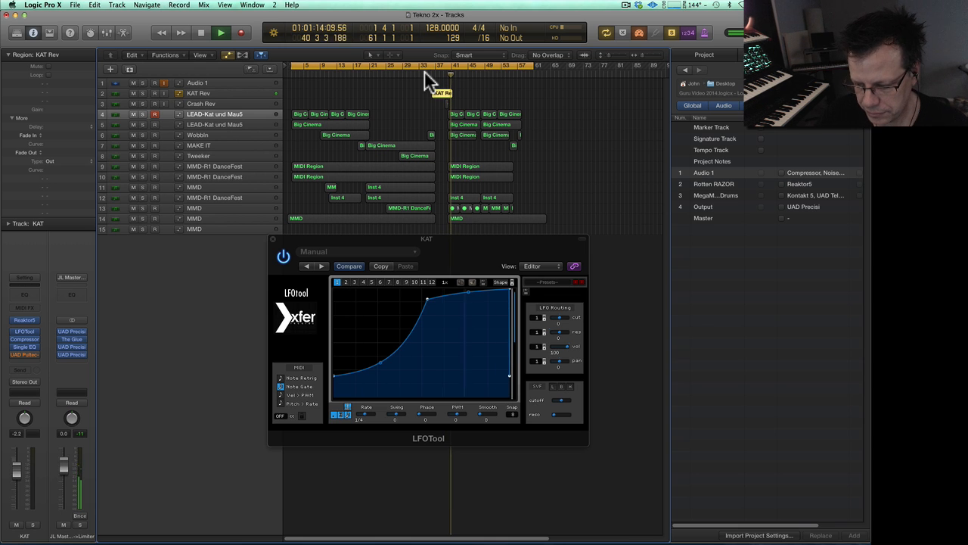
pyautogui.press('0')
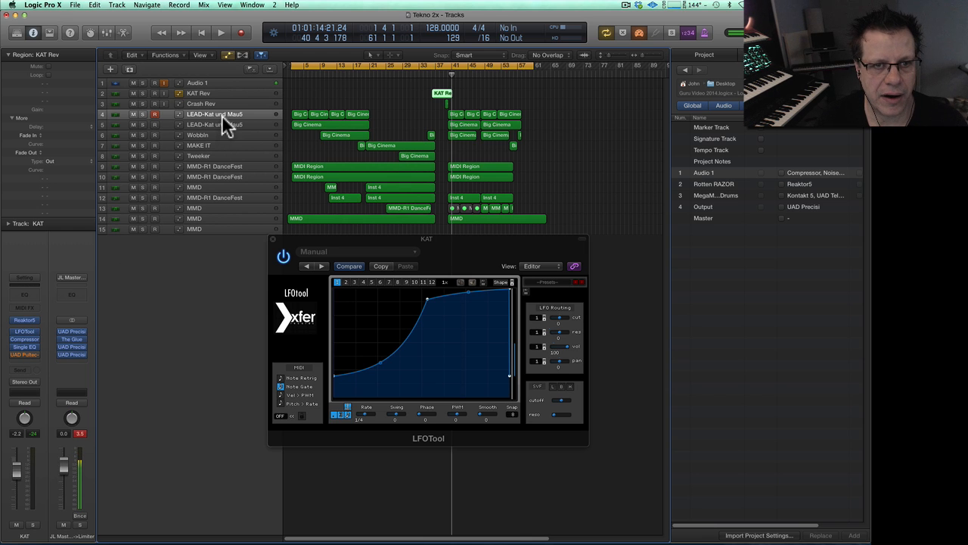
# Step: Open the UAD Moog Filter on the KAT Rev track and examine its Mode and Cutoff controls
pyautogui.click(228, 90)
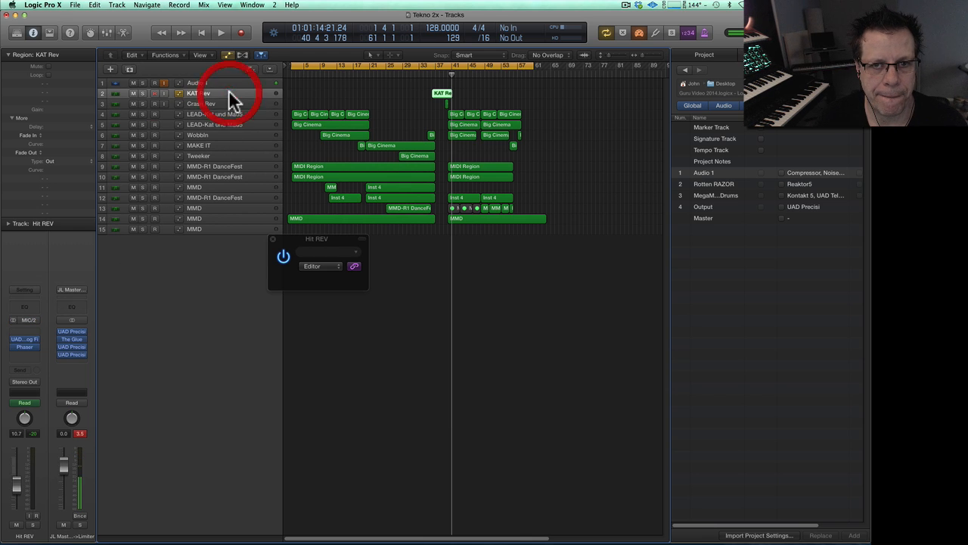
pyautogui.click(27, 342)
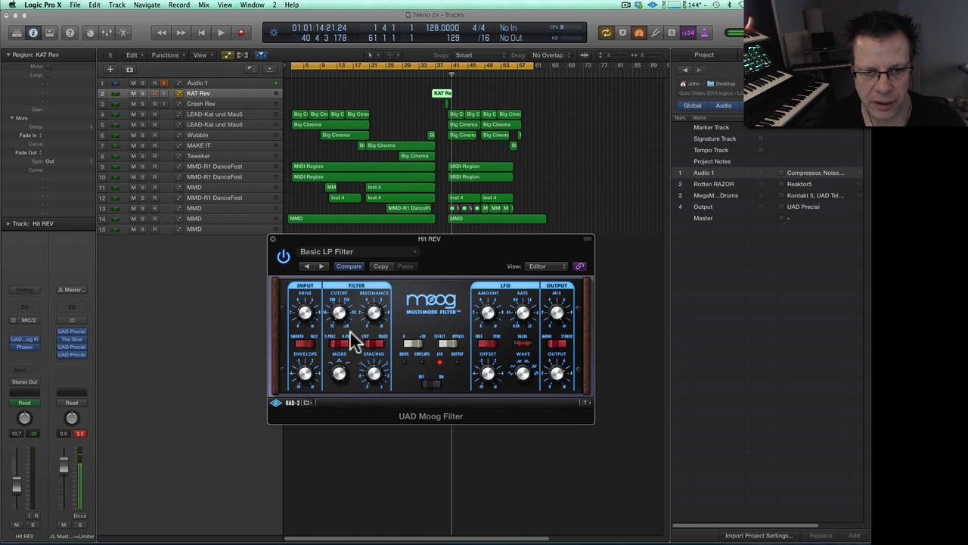
pyautogui.click(340, 376)
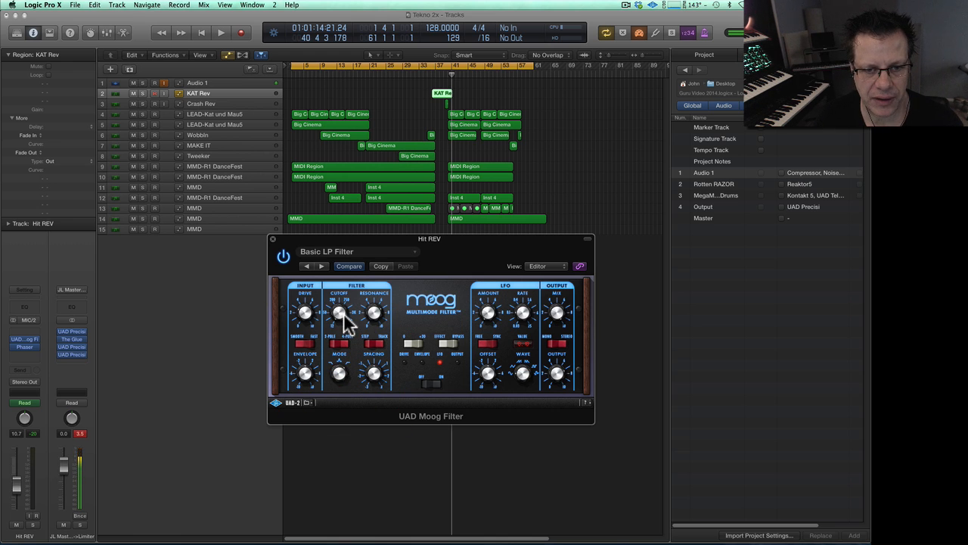
pyautogui.click(350, 242)
pyautogui.moveTo(348, 251); pyautogui.dragTo(353, 319)
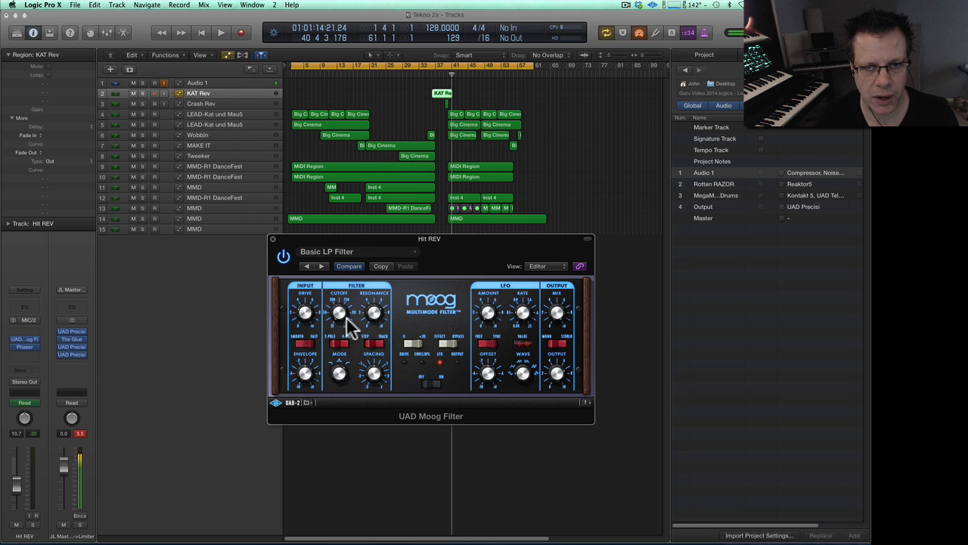
# Step: View the Crash Rev track and the MMD track 13 channel strips, and select the Crash Rev region
pyautogui.click(218, 102)
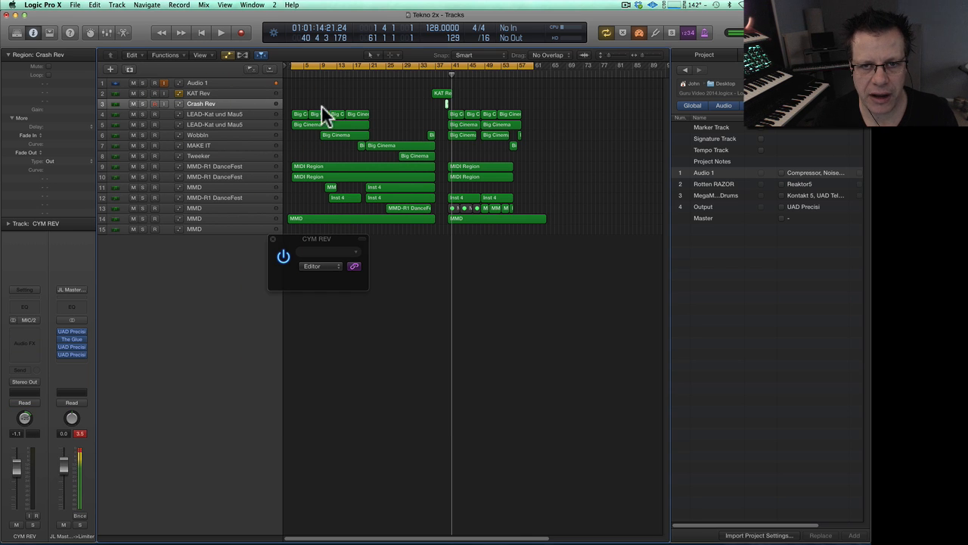
pyautogui.click(214, 208)
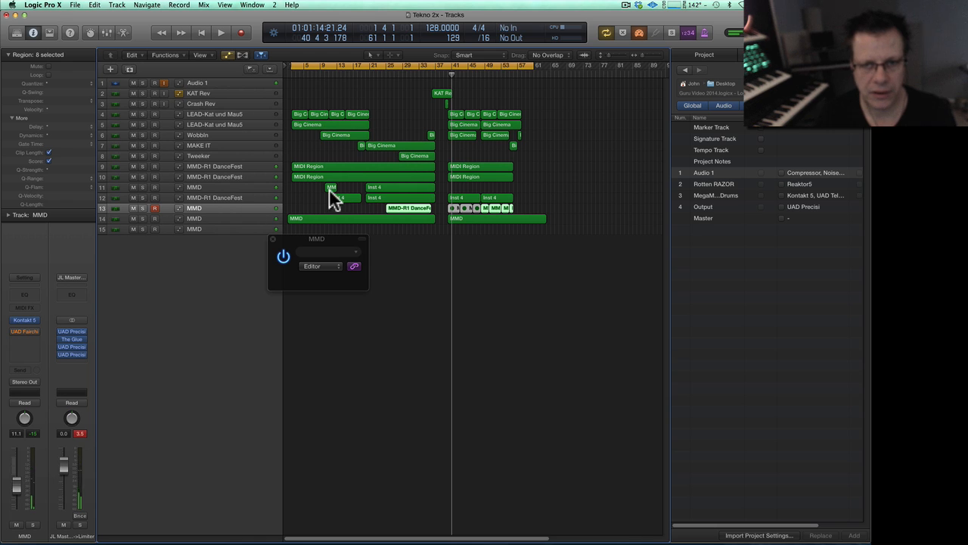
pyautogui.click(446, 102)
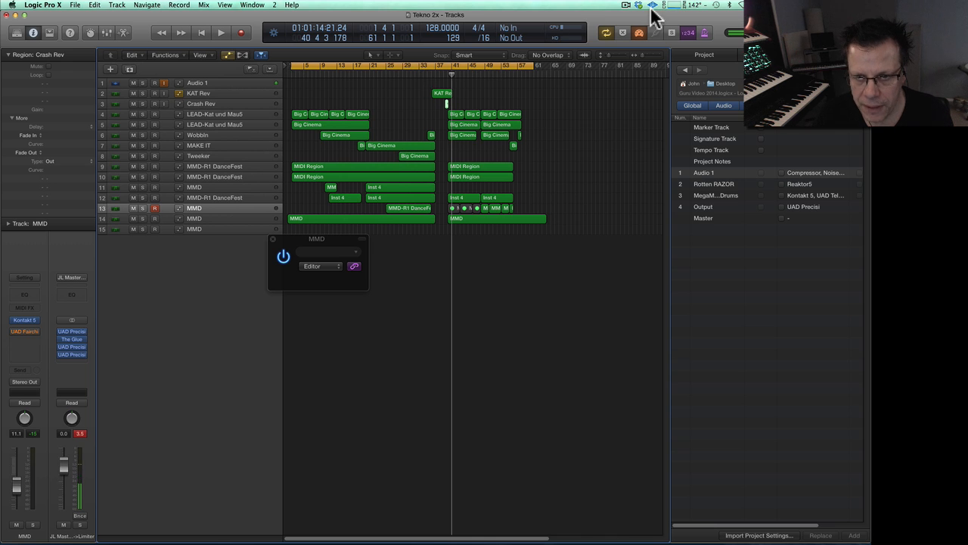
# Step: Play the project from about bar 31 with Low Latency Mode off and lower the Tweeker track's volume to -13.8 dB
pyautogui.click(640, 33)
pyautogui.doubleClick(420, 74)
pyautogui.click(410, 75)
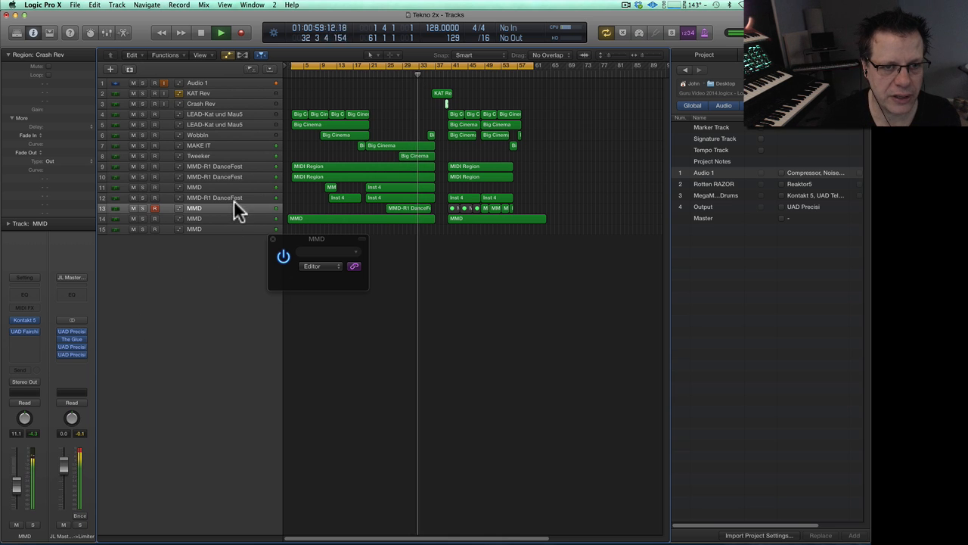
pyautogui.click(206, 156)
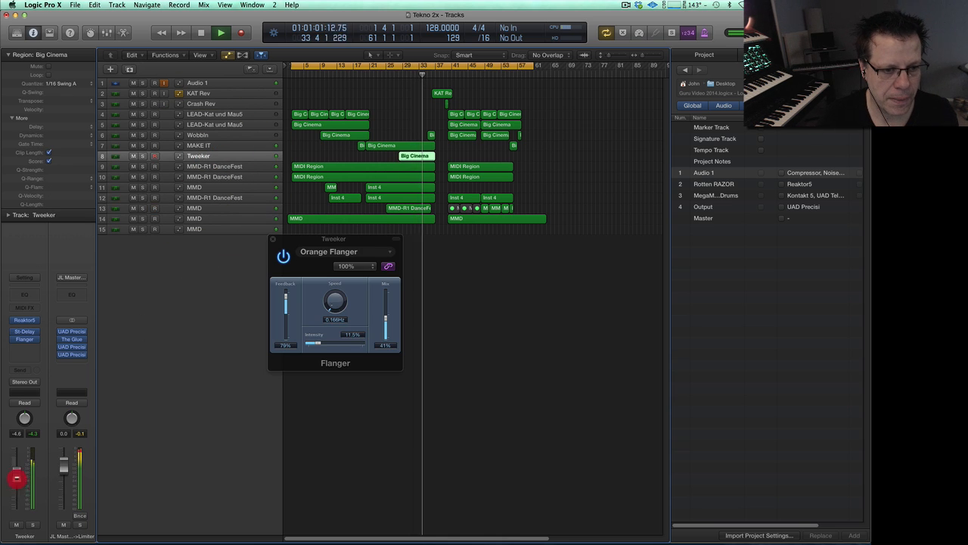
pyautogui.moveTo(14, 501)
pyautogui.mouseDown()
pyautogui.moveTo(17, 510)
pyautogui.moveTo(16, 492)
pyautogui.moveTo(17, 501)
pyautogui.mouseUp()
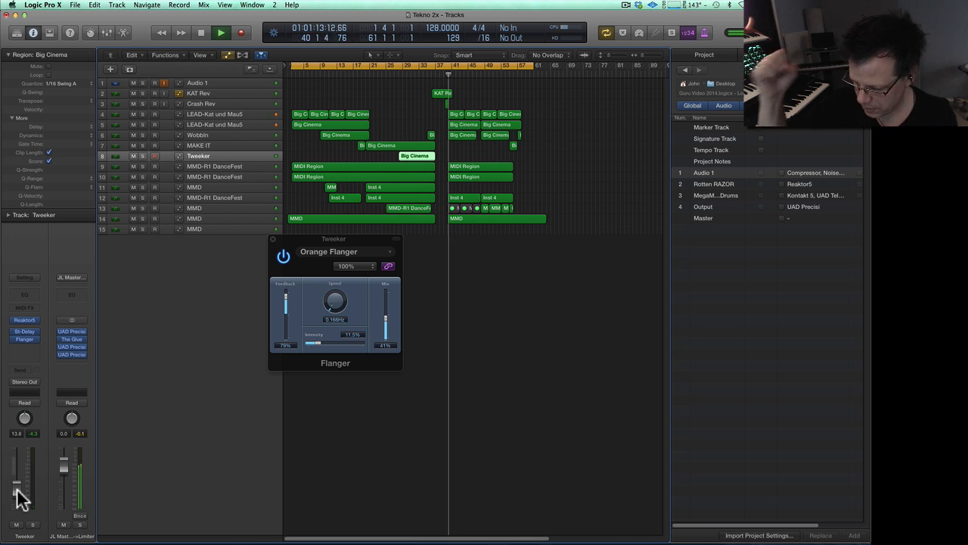
pyautogui.press('0')
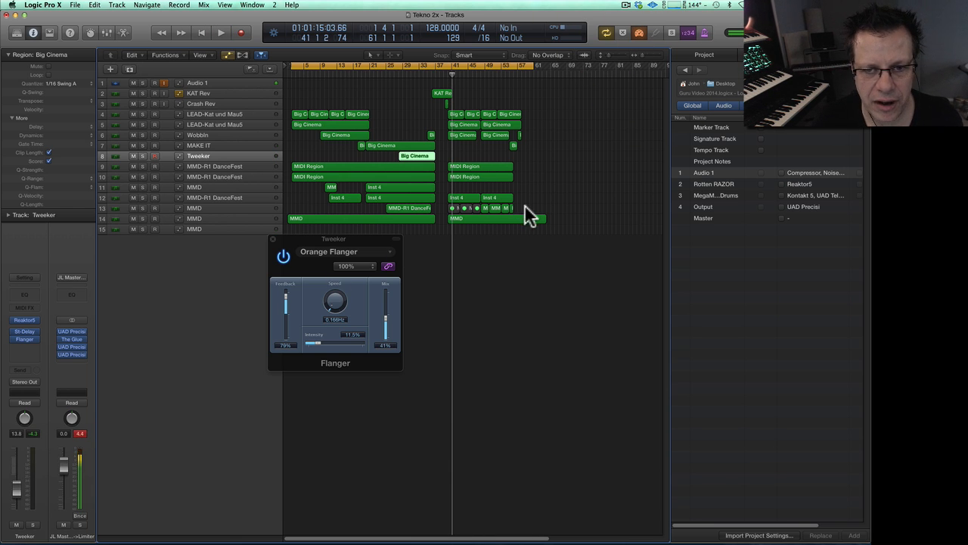
# Step: Select the MMD track 13 with its regions, and select the KAT Rev and Crash Rev regions together
pyautogui.click(201, 208)
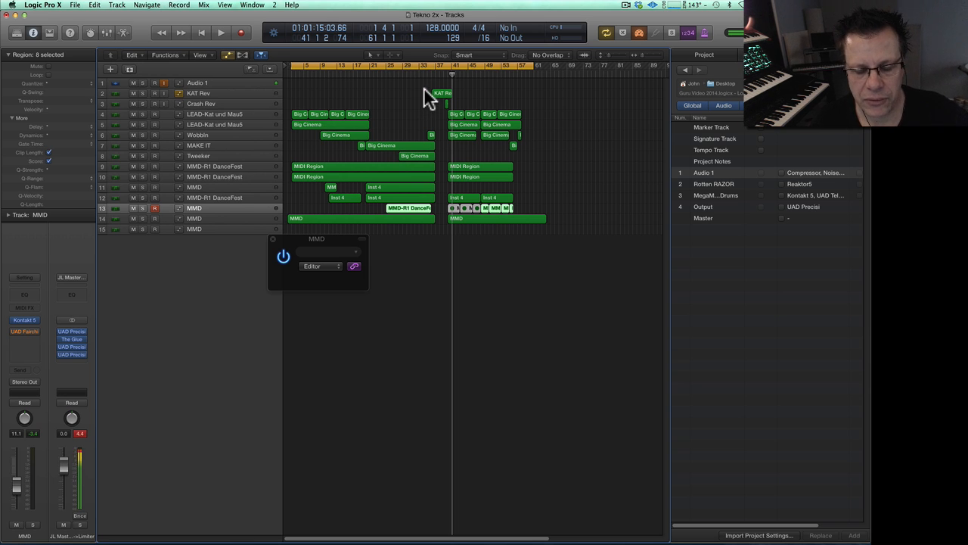
pyautogui.moveTo(420, 86); pyautogui.dragTo(458, 103)
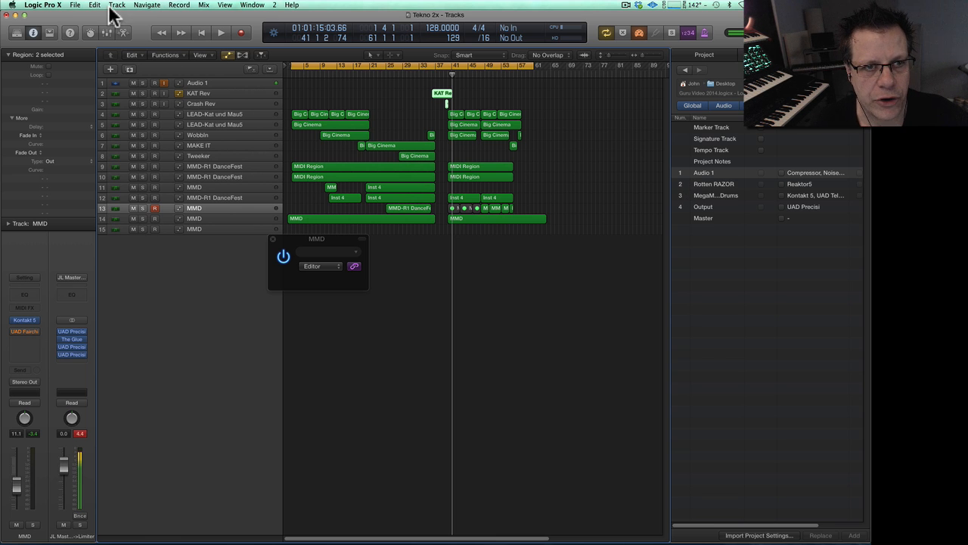
pyautogui.click(75, 5)
pyautogui.click(99, 81)
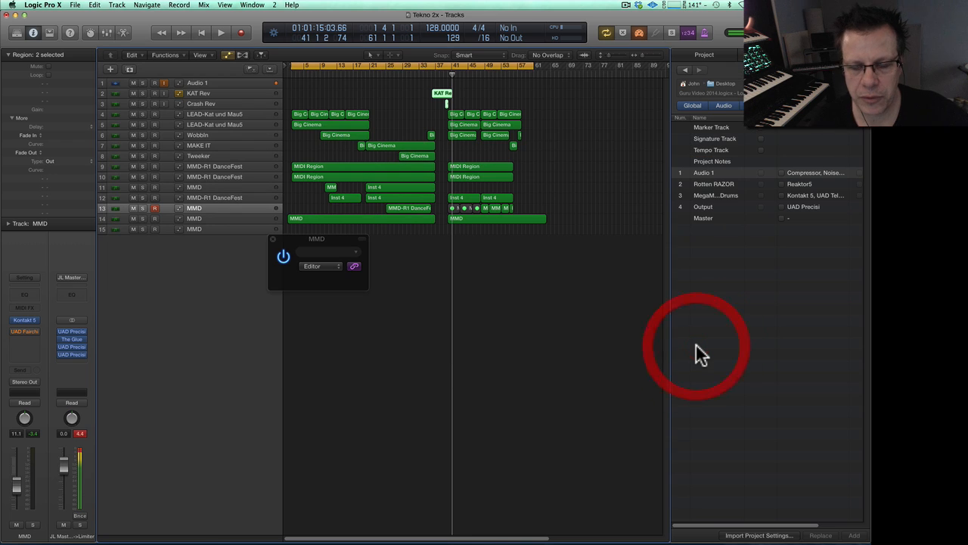
pyautogui.click(696, 344)
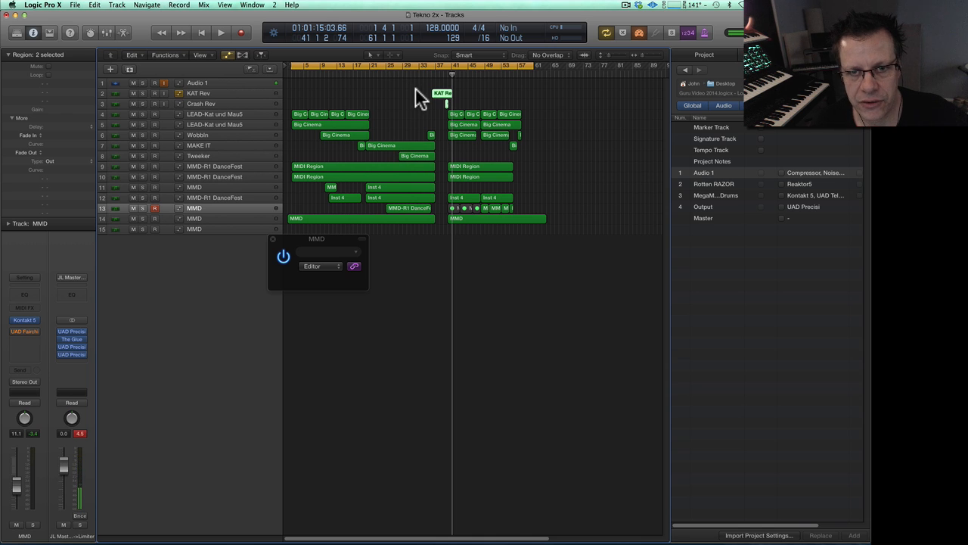
# Step: Select the KAT Rev and Crash Rev regions individually to view their region settings
pyautogui.click(434, 94)
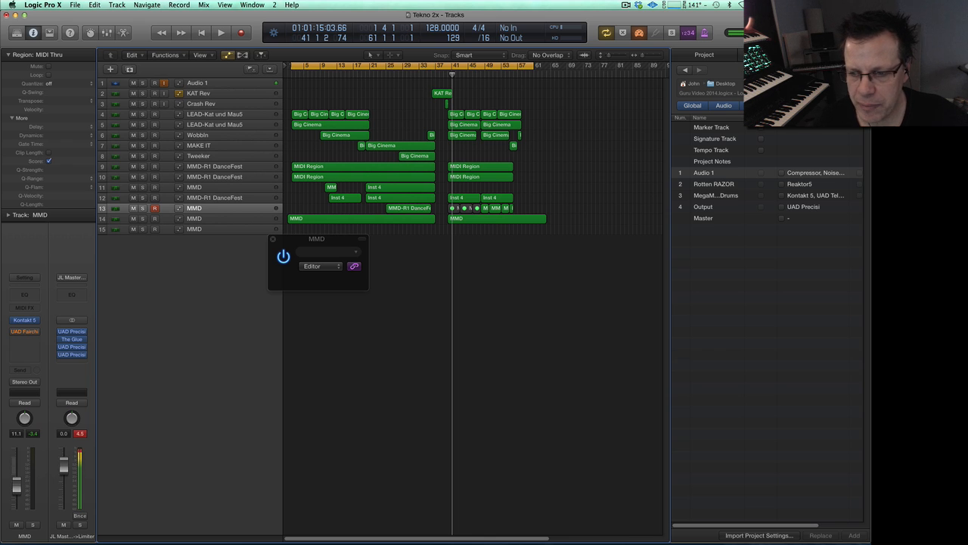
pyautogui.click(442, 89)
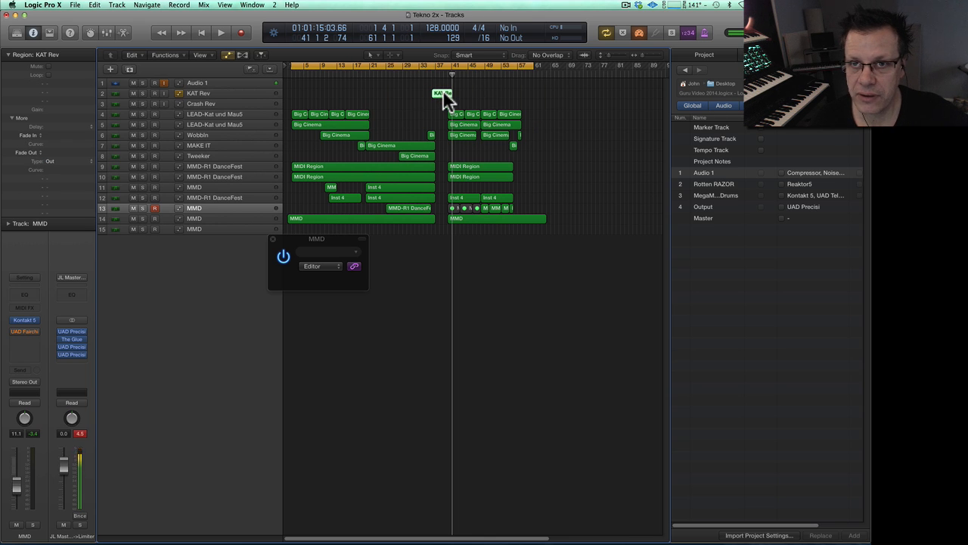
pyautogui.click(446, 103)
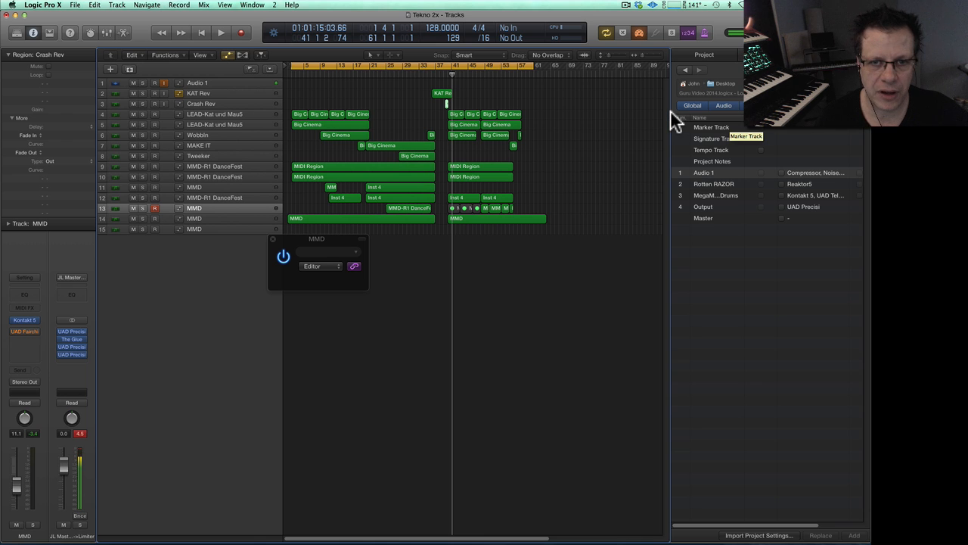
pyautogui.click(442, 93)
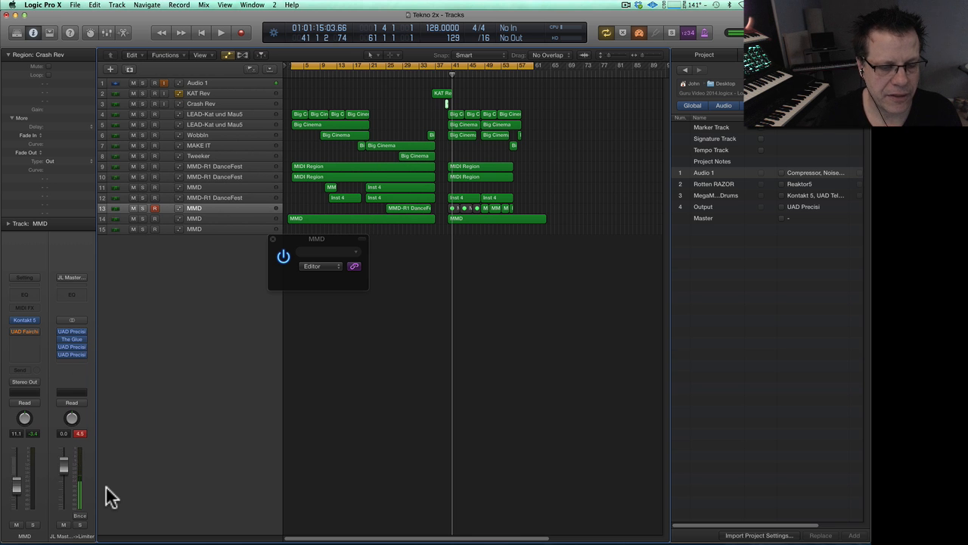
# Step: Select the MMD track 14 and examine The Glue, UAD Precision Multiband and UAD Precision Limiter on the master channel
pyautogui.click(209, 217)
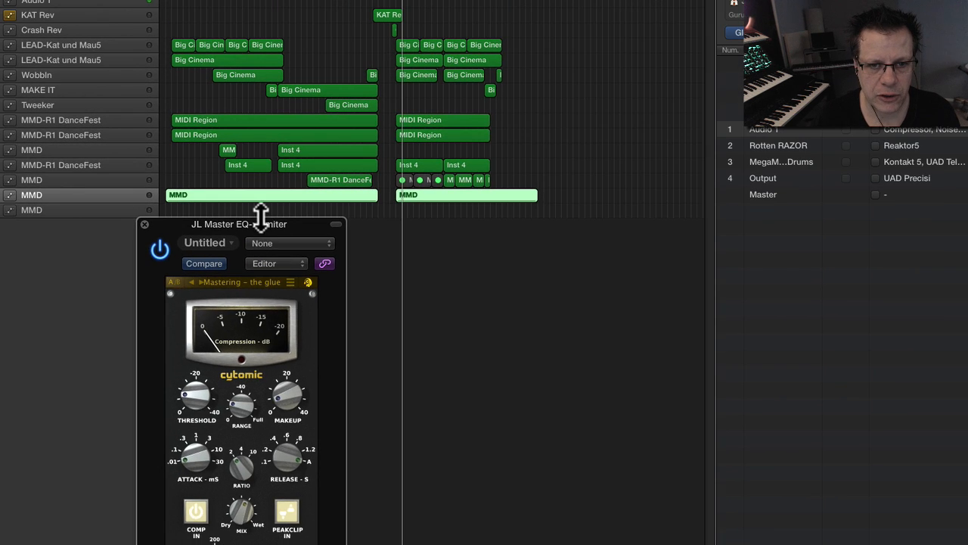
pyautogui.moveTo(307, 155); pyautogui.dragTo(311, 149)
pyautogui.moveTo(276, 219); pyautogui.dragTo(527, 131)
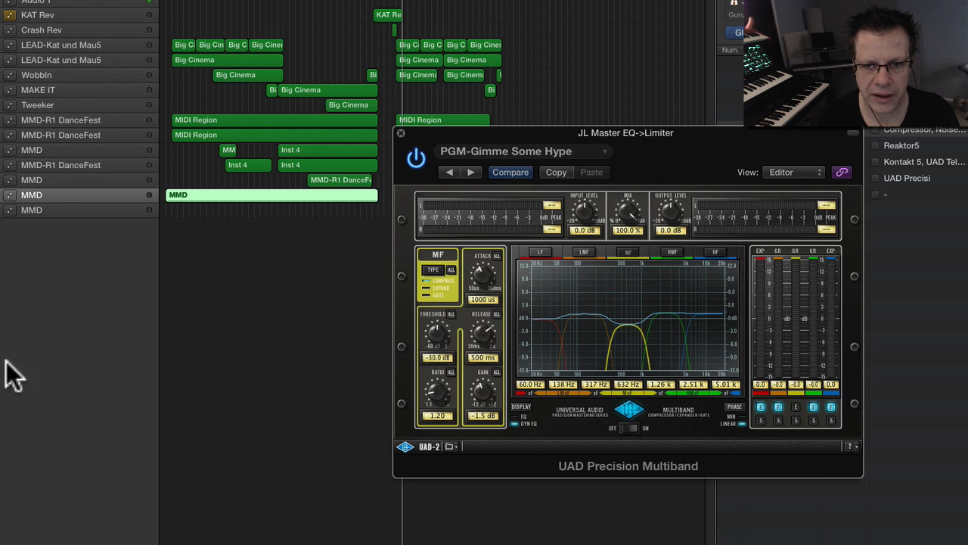
pyautogui.moveTo(527, 134); pyautogui.dragTo(414, 173)
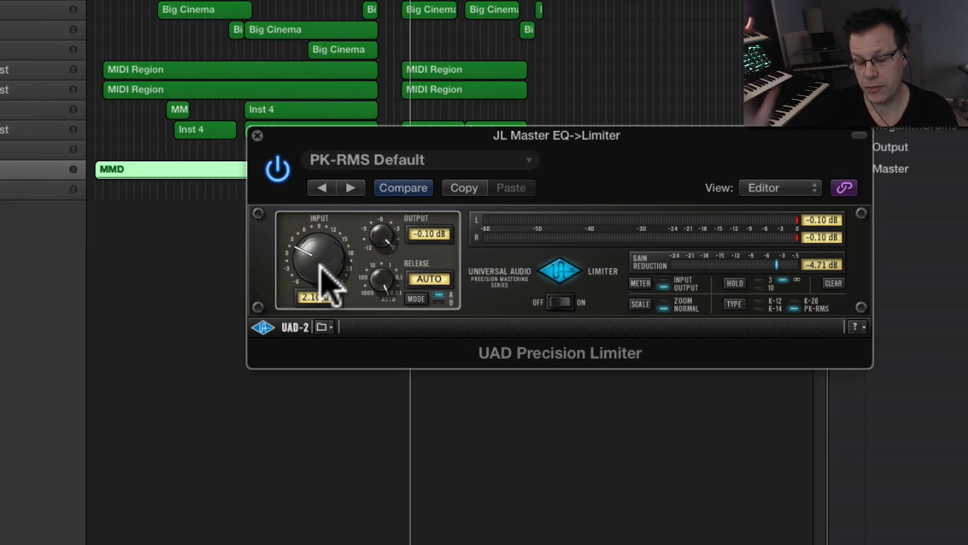
pyautogui.click(257, 135)
pyautogui.click(233, 466)
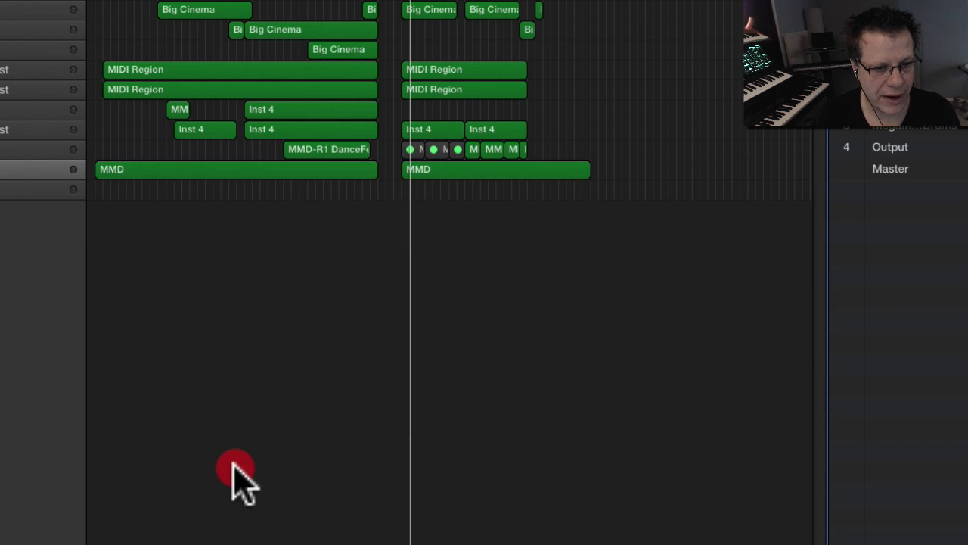
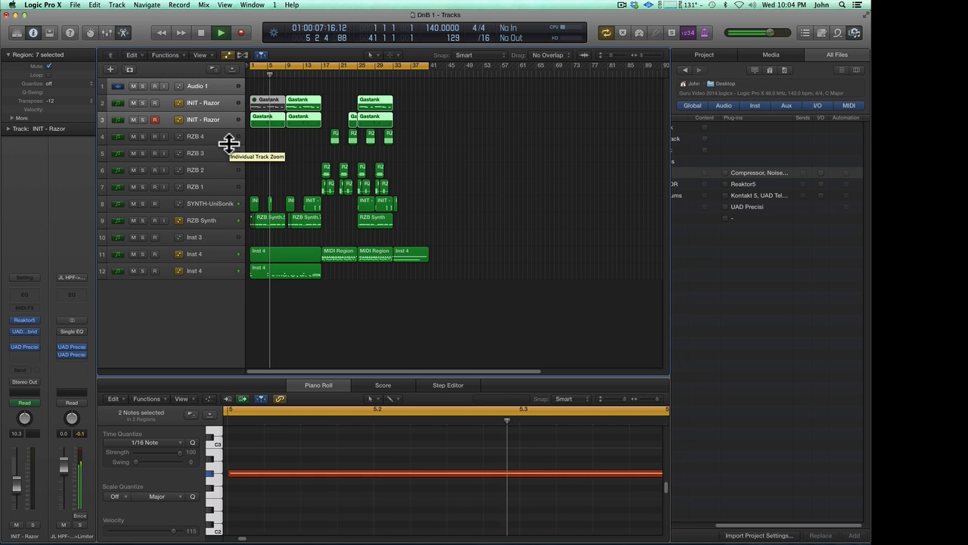
# Step: While playing the DnB 1 project, lower the master channel's volume to -1.0 dB and enable input monitoring on Audio 1
pyautogui.moveTo(67, 464); pyautogui.dragTo(66, 469)
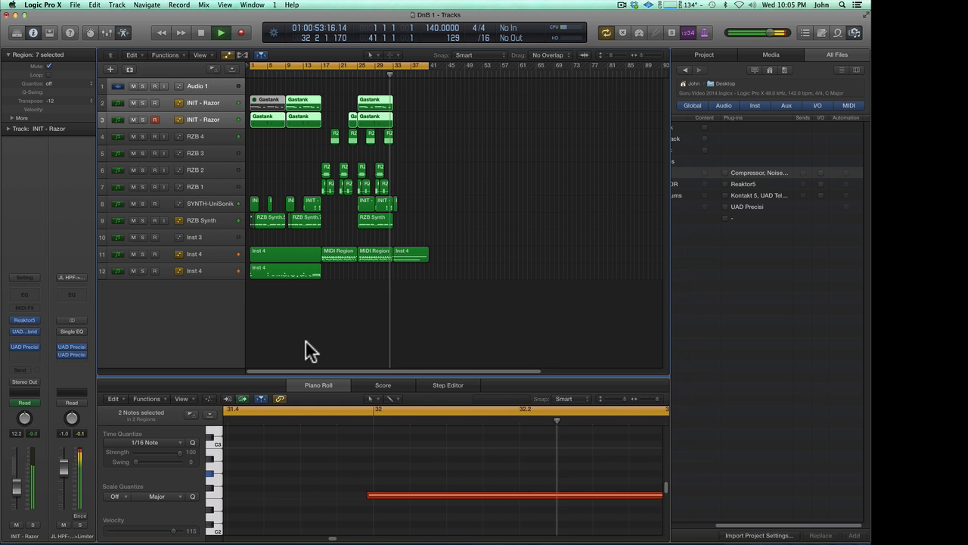
pyautogui.click(164, 85)
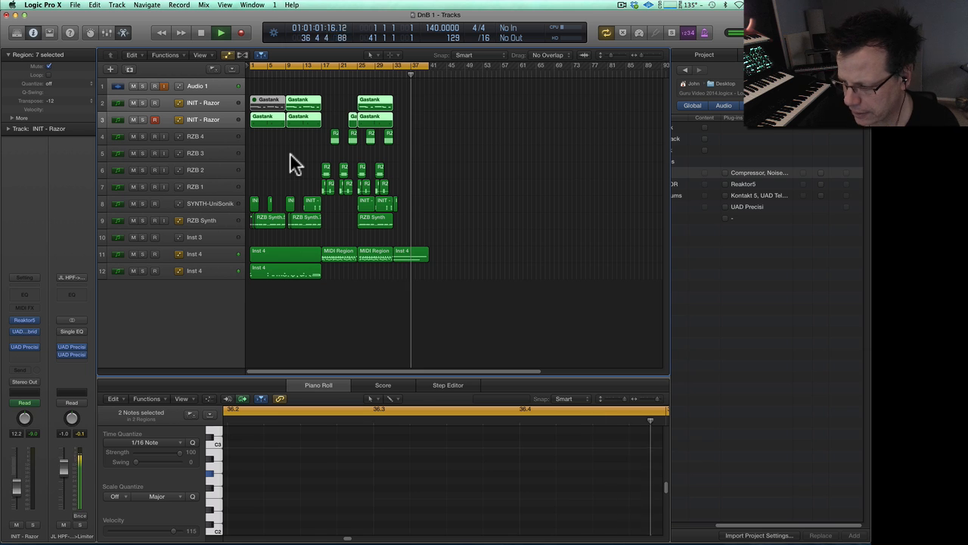
pyautogui.press('0')
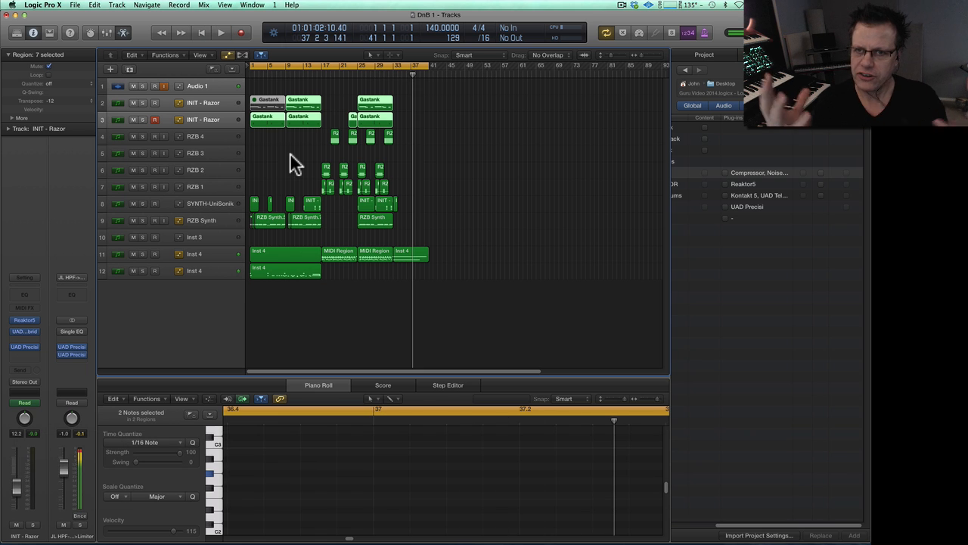
# Step: Bring up the Razor instrument of the INIT - Razor track and load the BASS-Always Rotton preset
pyautogui.press('v')
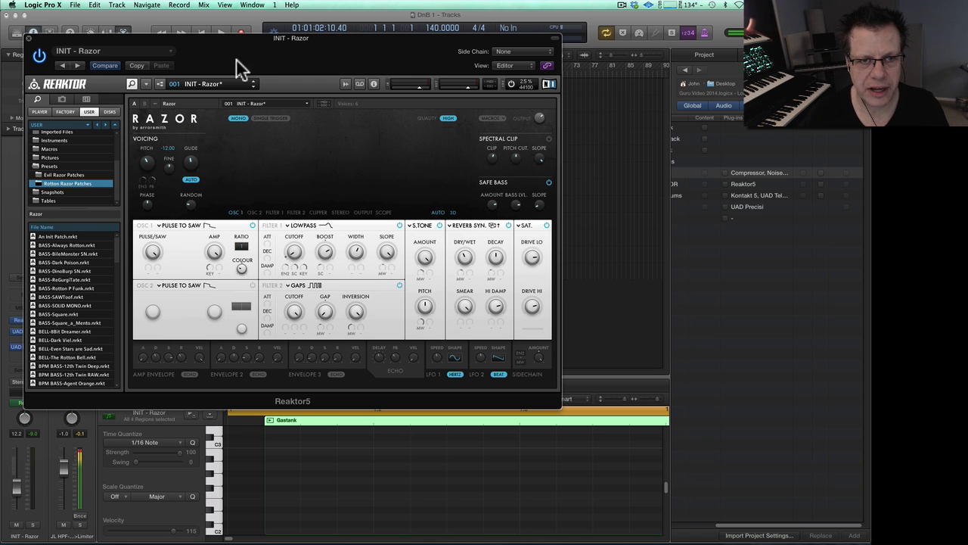
pyautogui.doubleClick(69, 244)
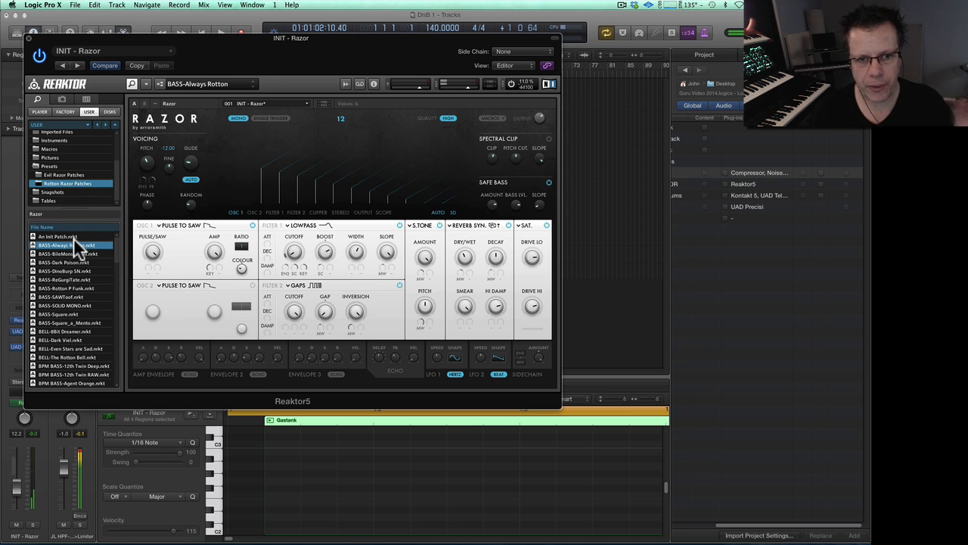
pyautogui.moveTo(102, 37); pyautogui.dragTo(360, 113)
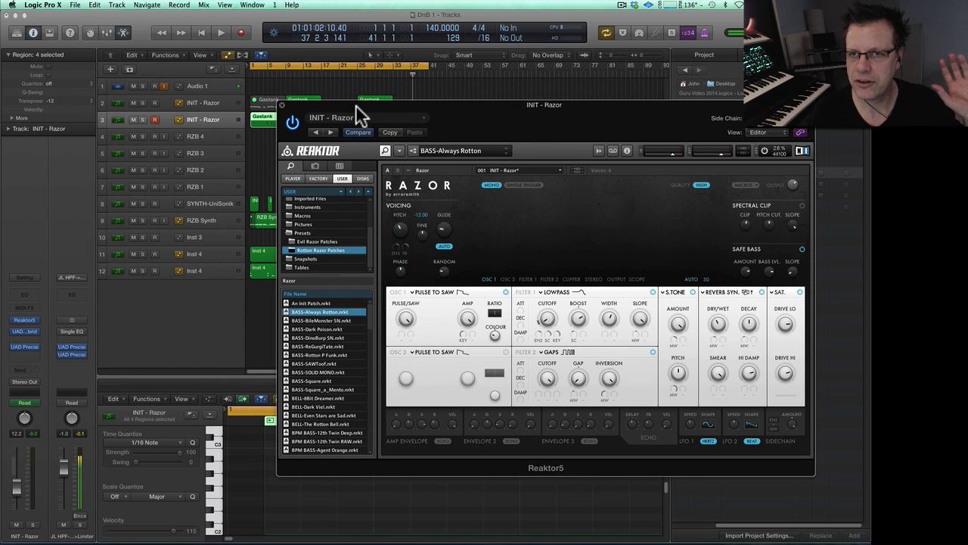
# Step: Audition the BPM BASS presets Kordal LFO, ROUGH Sqweeler, Sqr be Wobbln, Ugly Destiny, VariGrinder SN and Wobbl FilthPuls 04 in Razor
pyautogui.scroll(-5, 327, 377)
pyautogui.click(327, 376)
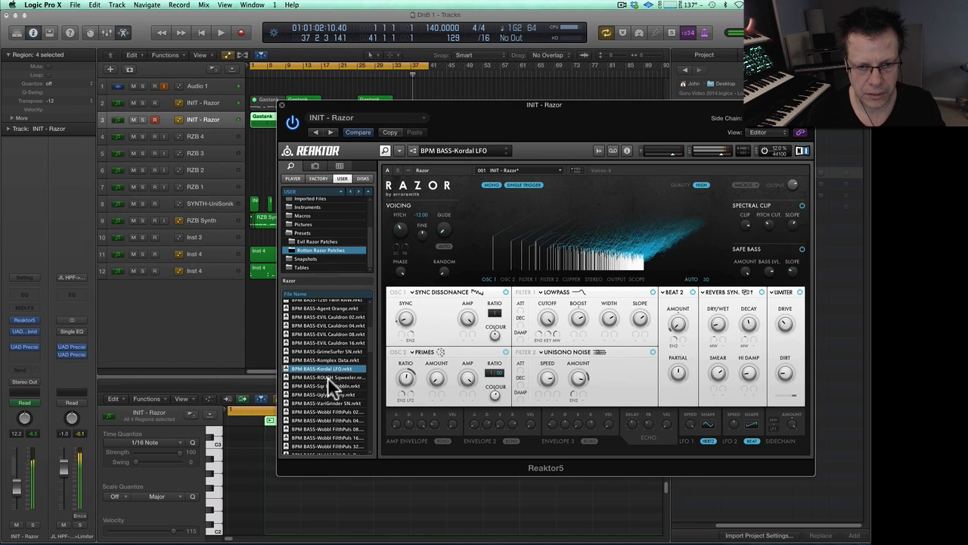
pyautogui.click(327, 376)
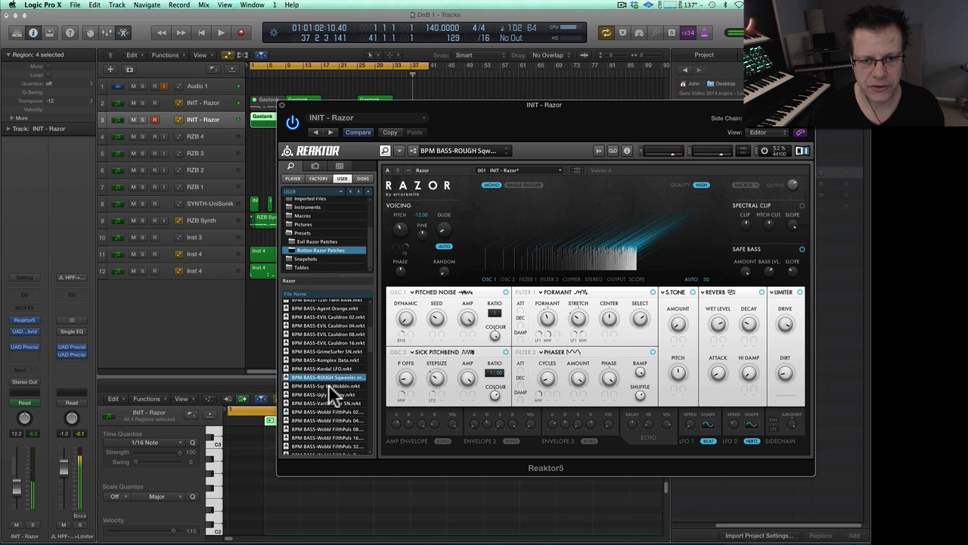
pyautogui.click(335, 385)
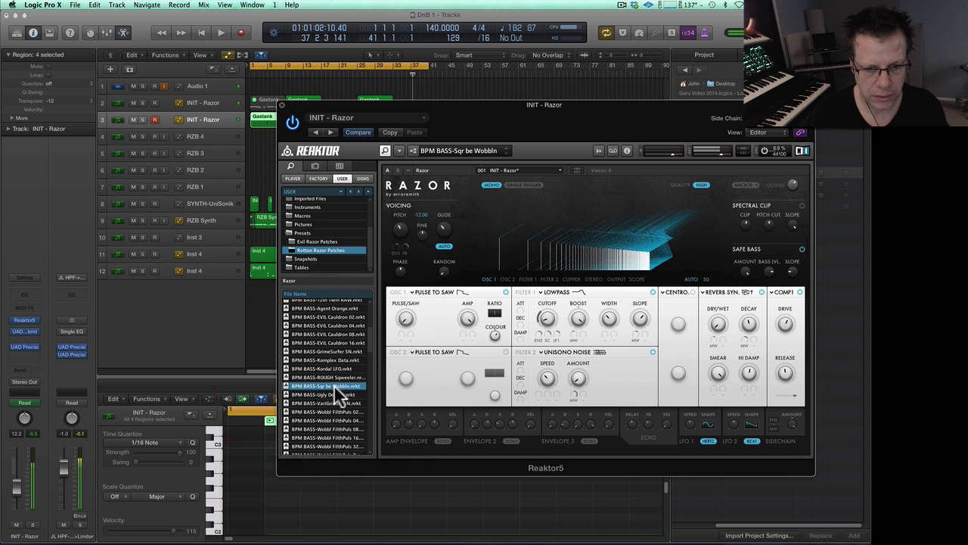
pyautogui.click(335, 394)
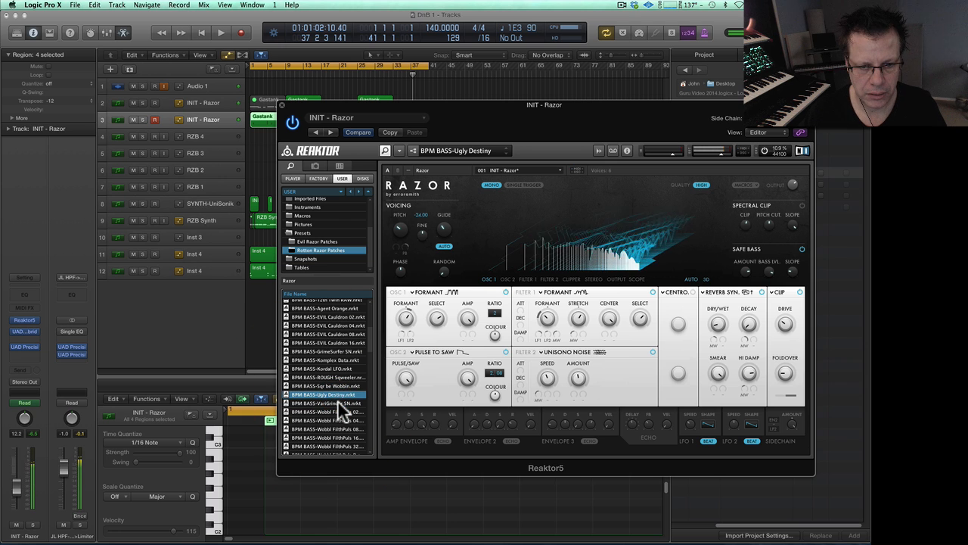
pyautogui.click(338, 401)
pyautogui.click(333, 419)
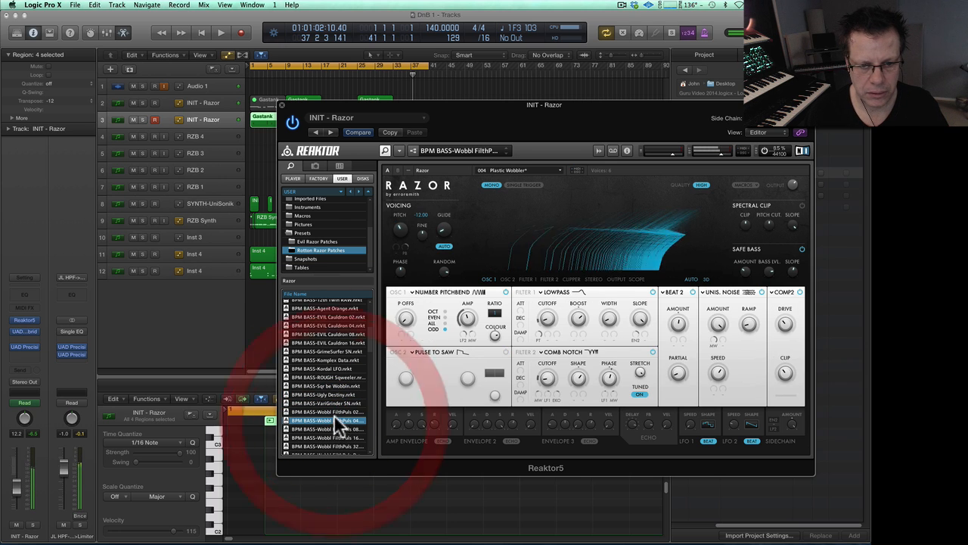
# Step: Audition Razor's BPM BASS-Wobbl FilthPuls 08, Wobbl JetPack 16 and Wobbl JetPack 08 presets
pyautogui.scroll(-1, 334, 412)
pyautogui.click(338, 420)
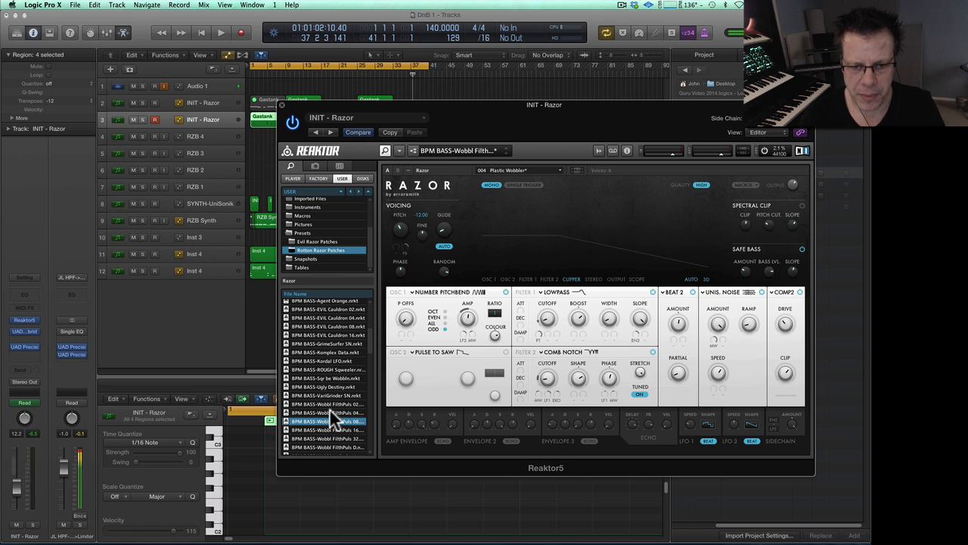
pyautogui.scroll(-3, 328, 407)
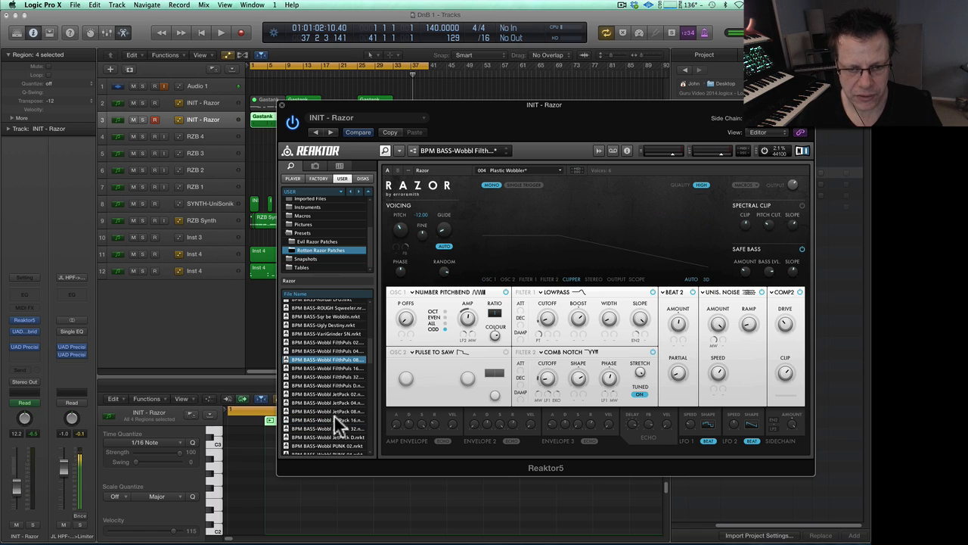
pyautogui.click(333, 418)
pyautogui.click(333, 410)
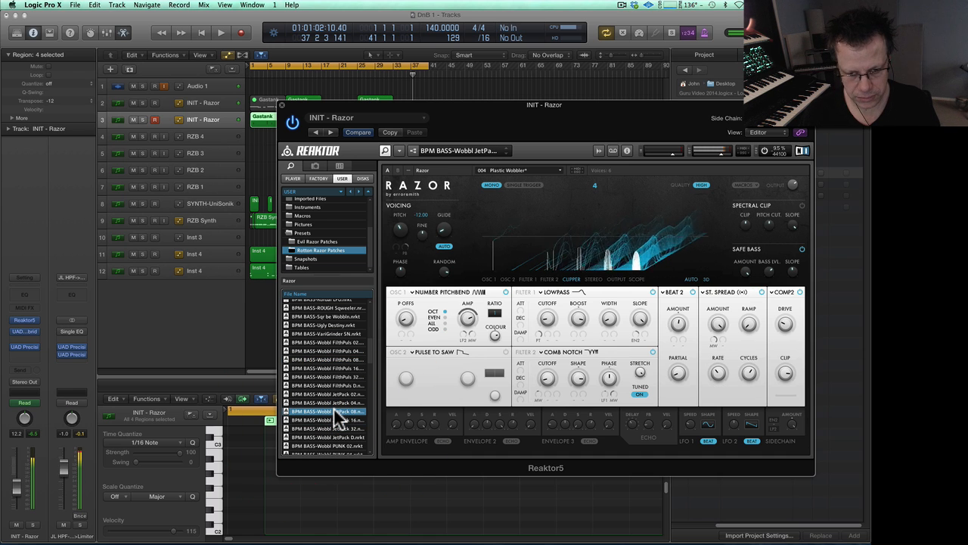
# Step: Move the Razor window clear of the arrangement and play the project from about bar 16 to bar 19
pyautogui.moveTo(351, 96); pyautogui.dragTo(549, 151)
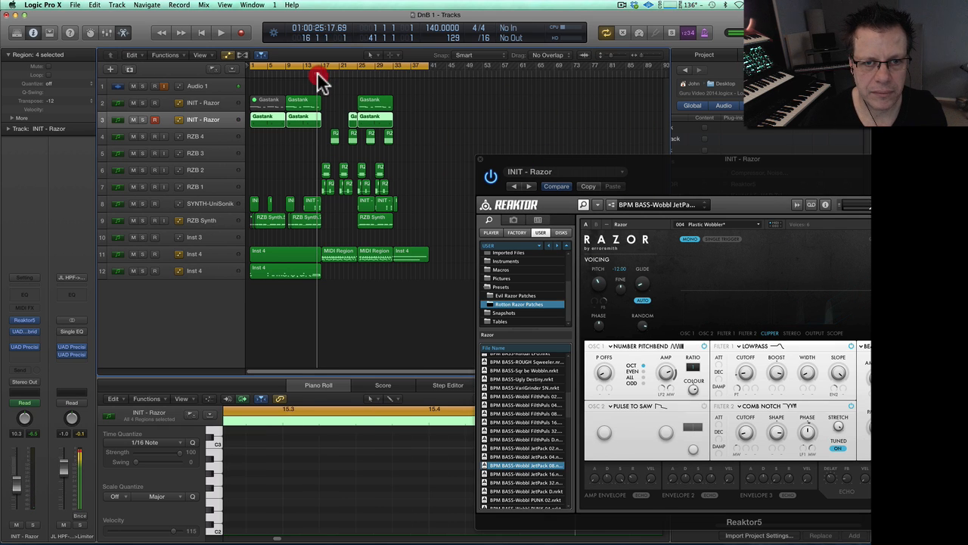
pyautogui.doubleClick(317, 71)
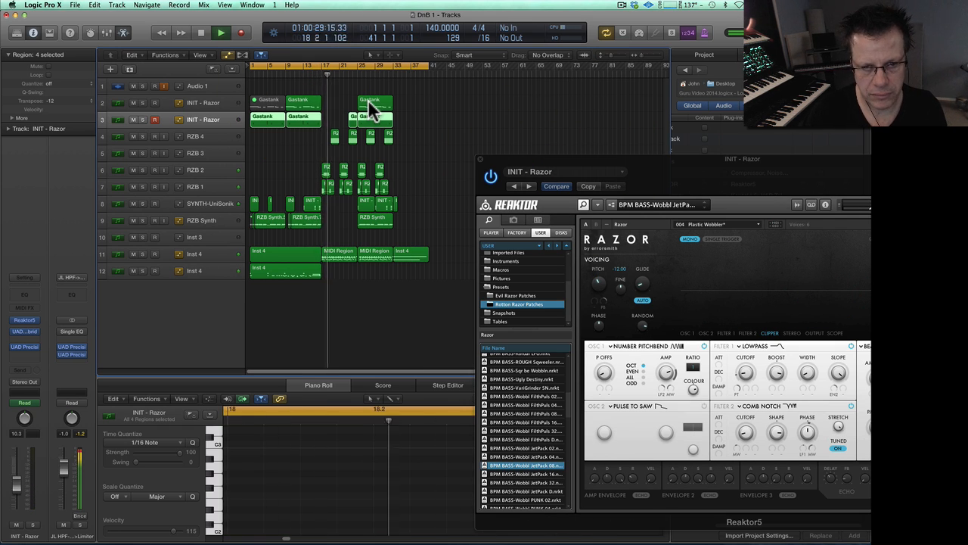
pyautogui.press('0')
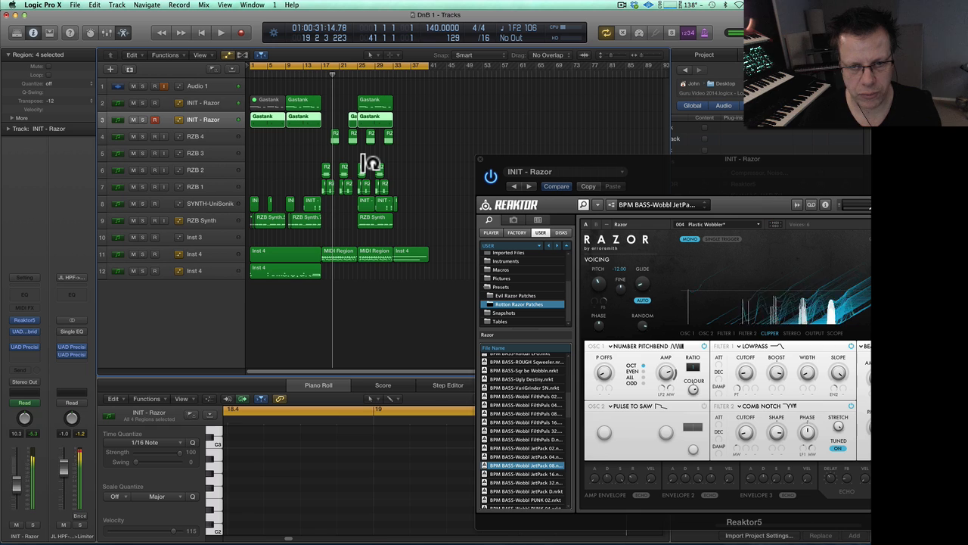
# Step: Try the BPM BASS-Kordal LFO preset, load BPM BASS-ROUGH Sqweeler in Razor and play the project from about bar 16
pyautogui.click(521, 370)
pyautogui.moveTo(567, 403); pyautogui.dragTo(567, 396)
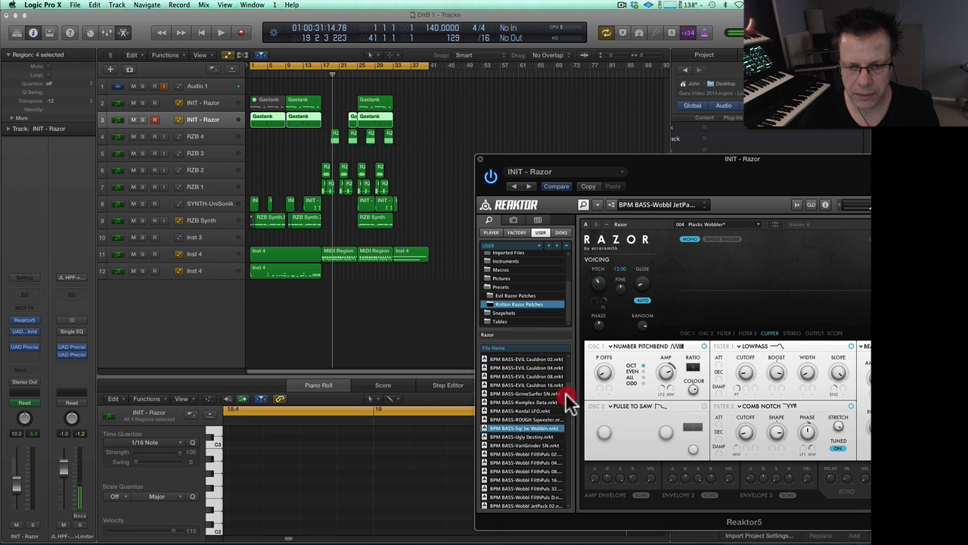
pyautogui.click(522, 409)
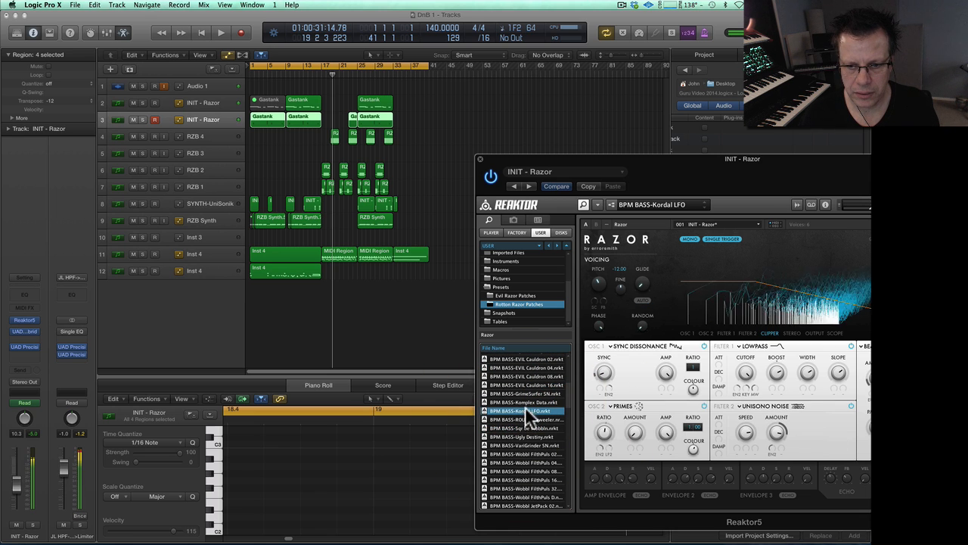
pyautogui.click(525, 418)
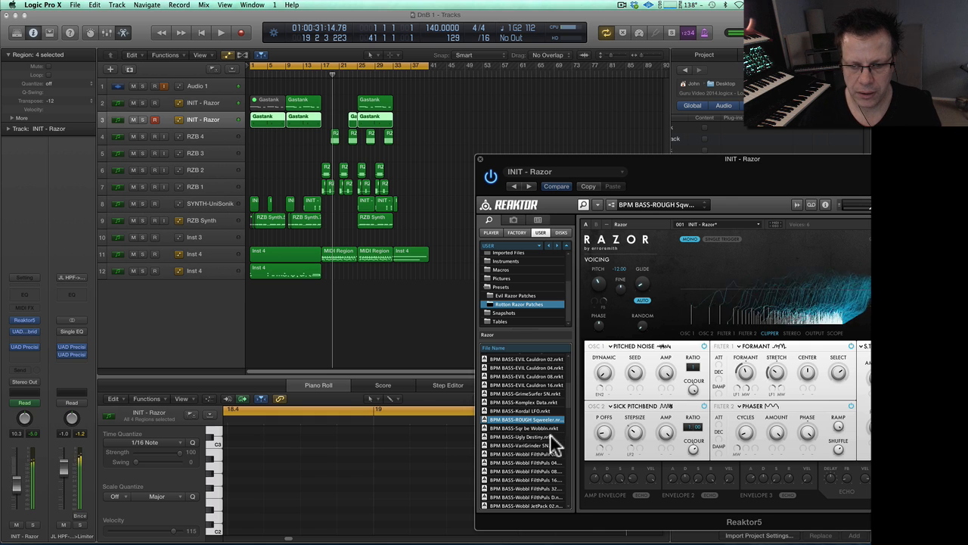
pyautogui.moveTo(568, 402)
pyautogui.mouseDown()
pyautogui.moveTo(569, 418)
pyautogui.moveTo(567, 409)
pyautogui.mouseUp()
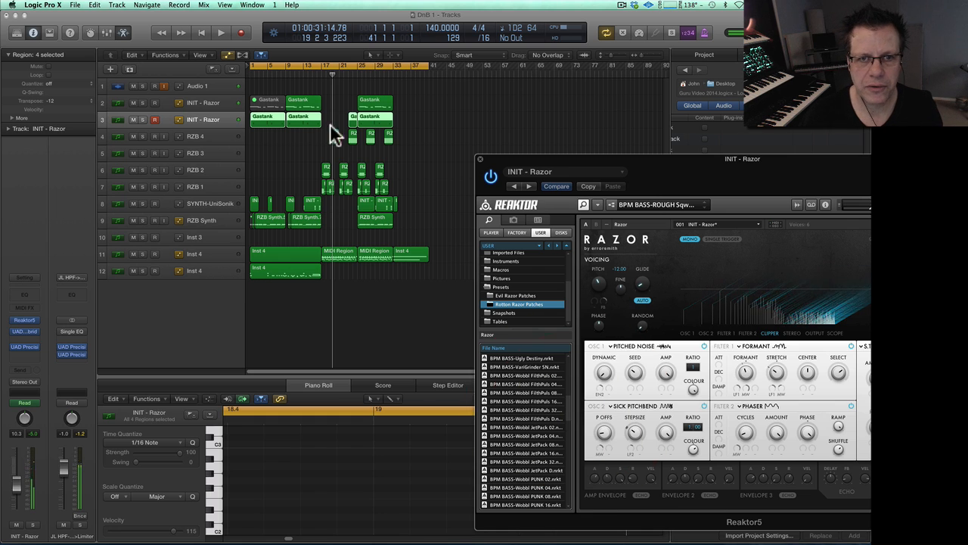
pyautogui.doubleClick(319, 73)
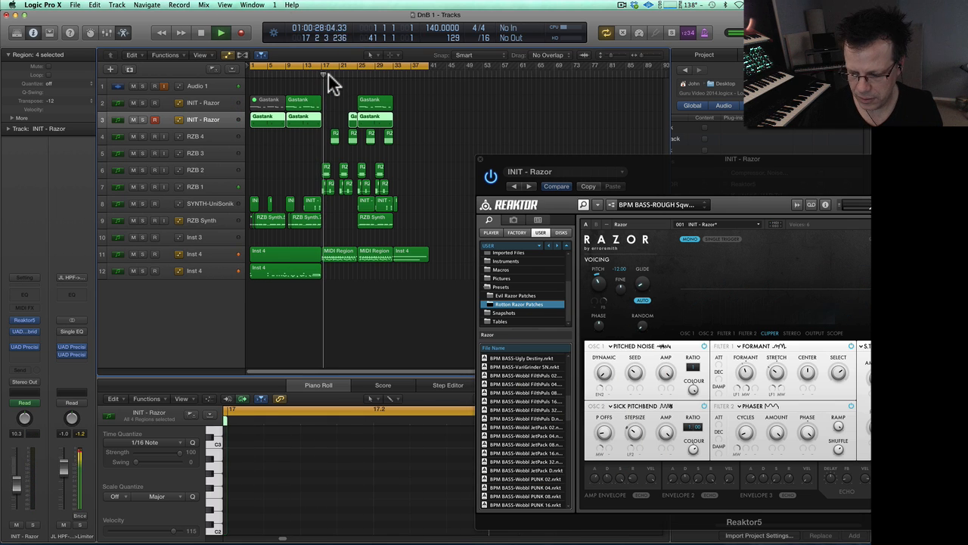
# Step: Play the project in short passes from bar 17, from the very start, and again from bar 17, stopping after each
pyautogui.press('0')
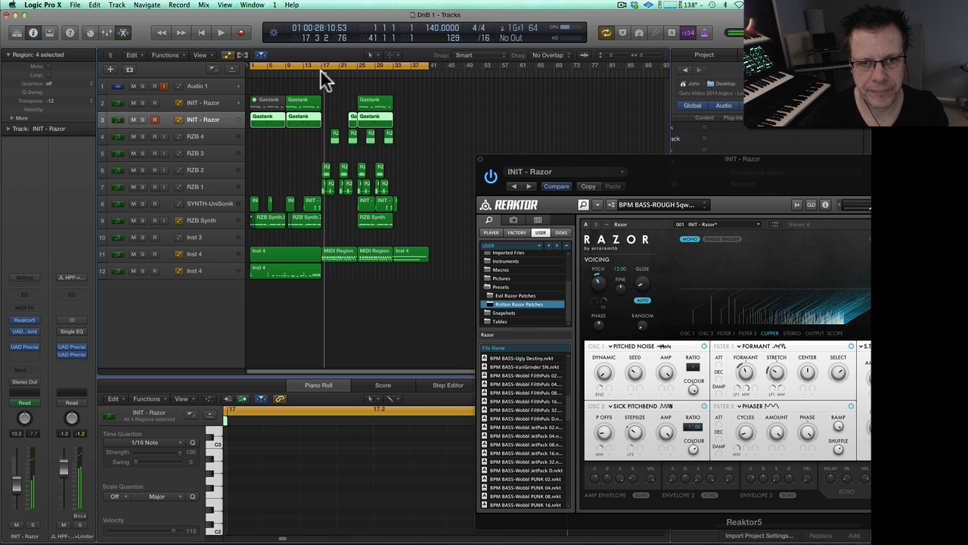
pyautogui.doubleClick(317, 70)
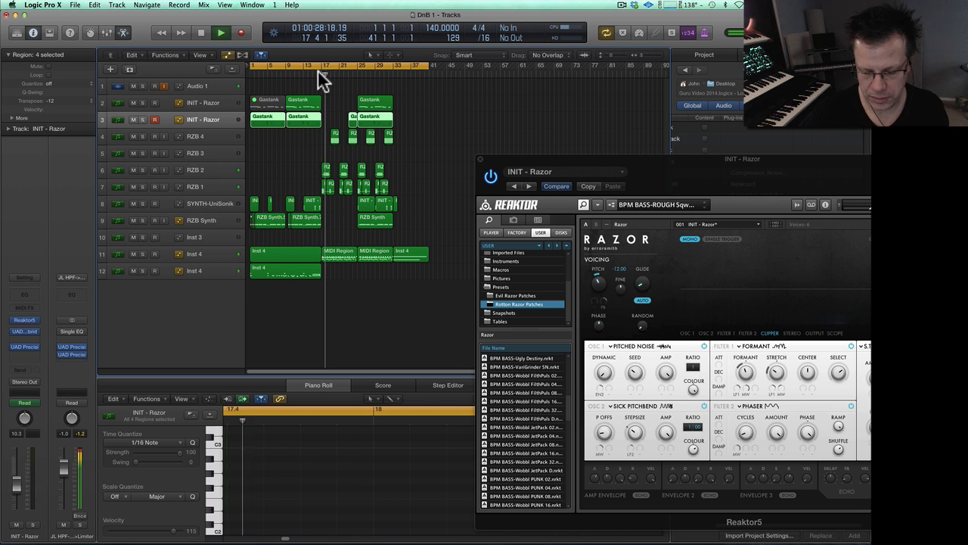
pyautogui.press('0')
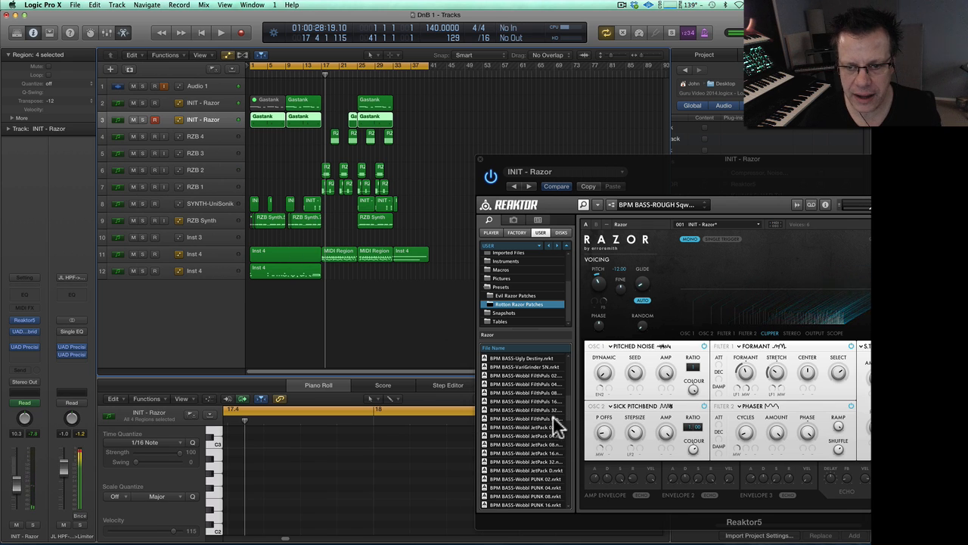
pyautogui.press('KP_Enter')
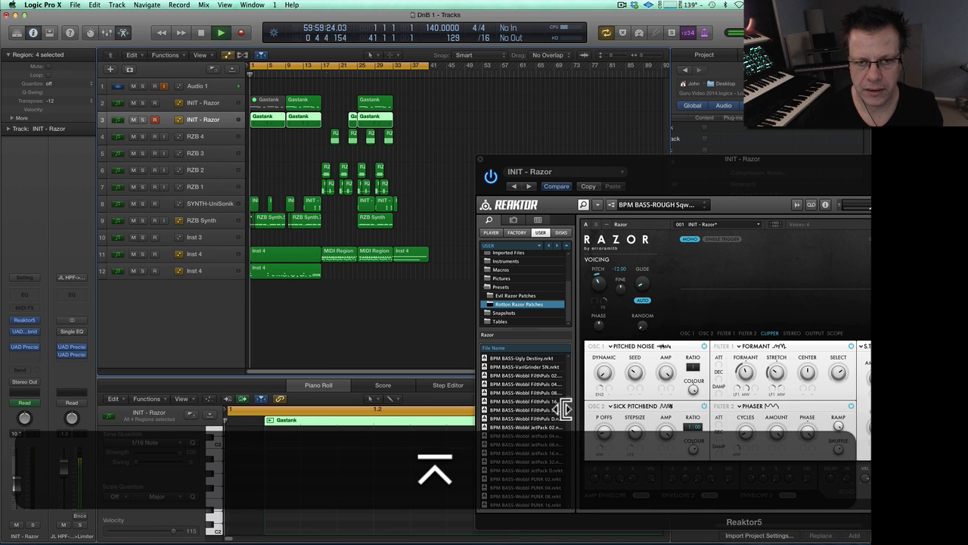
pyautogui.press('0')
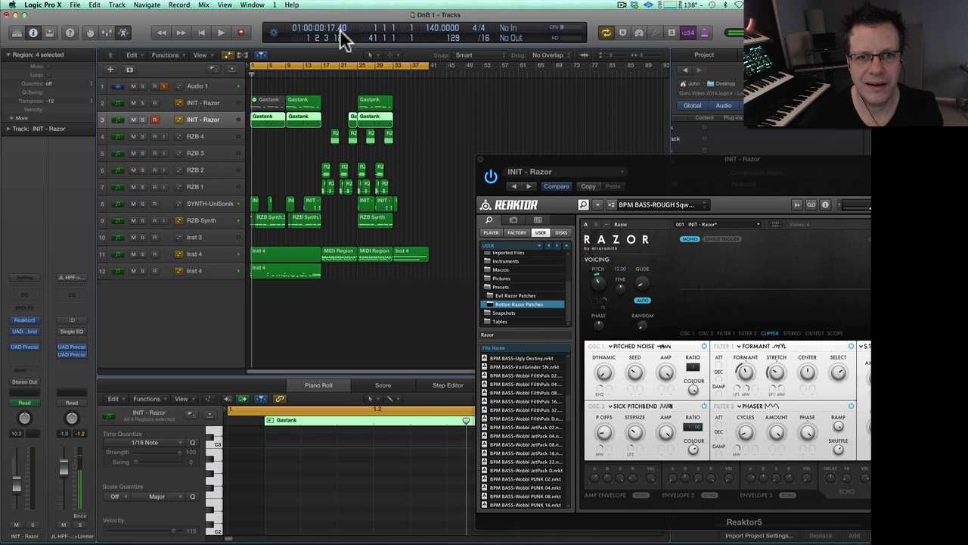
pyautogui.doubleClick(318, 73)
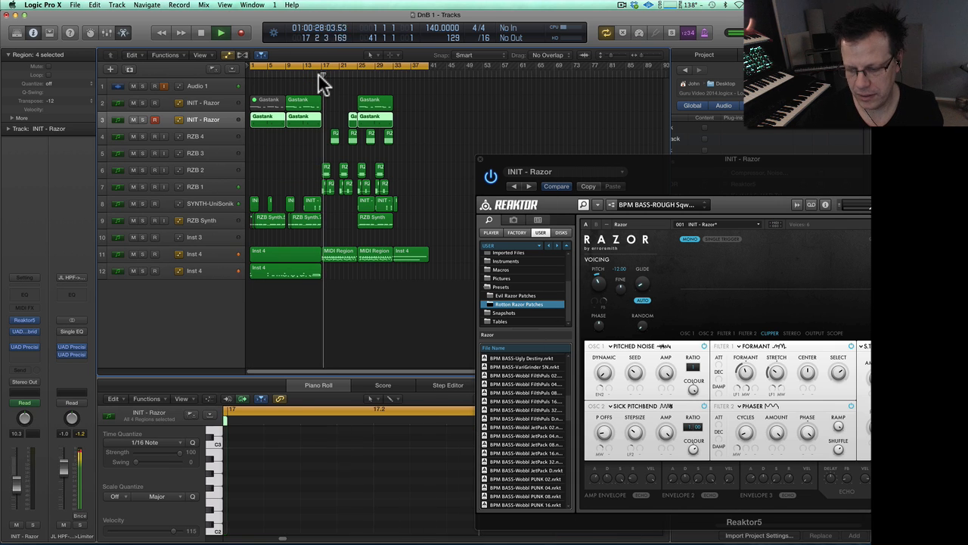
pyautogui.press('0')
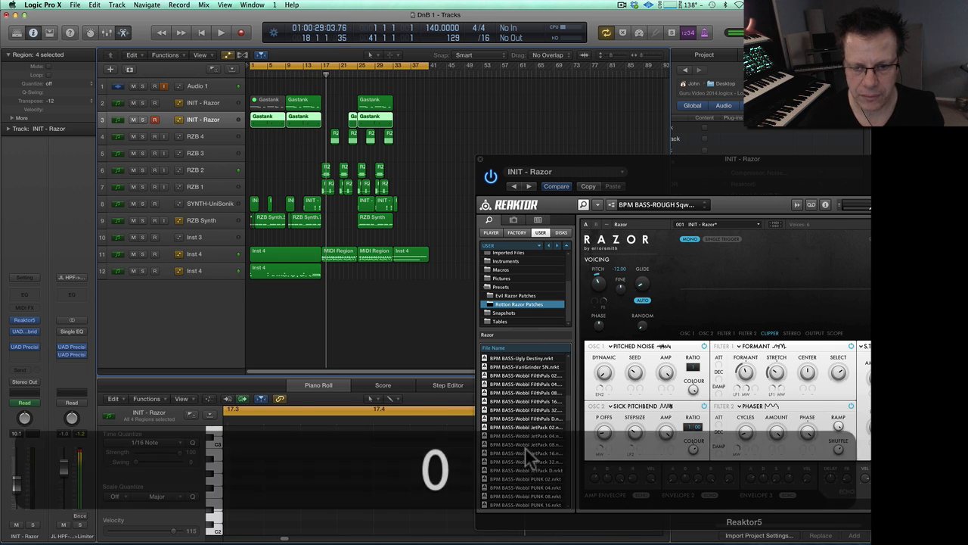
# Step: Audition Razor's BPM BASS-Wobbl FilthPuls 16, FilthPuls 04, FilthPuls 08 and JetPack 08 presets
pyautogui.moveTo(568, 407); pyautogui.dragTo(568, 402)
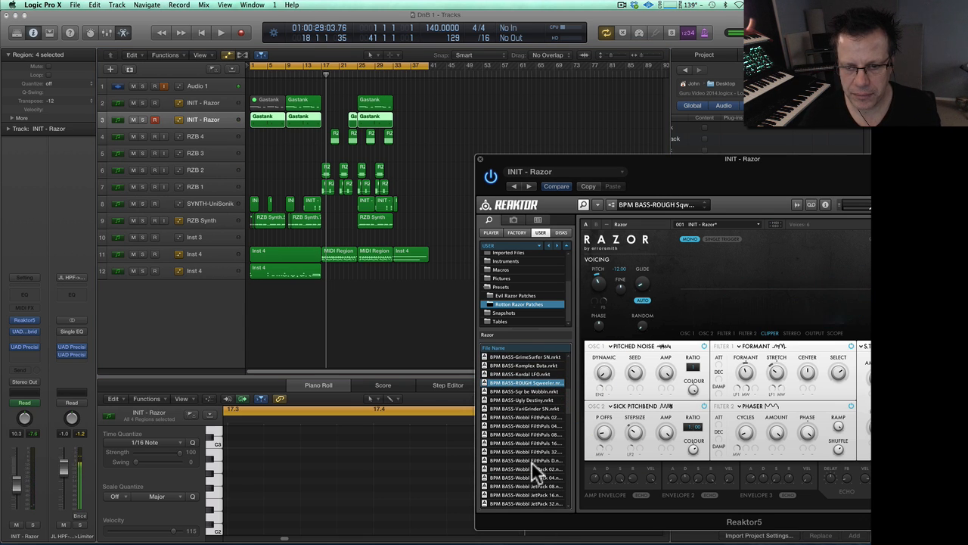
pyautogui.click(531, 440)
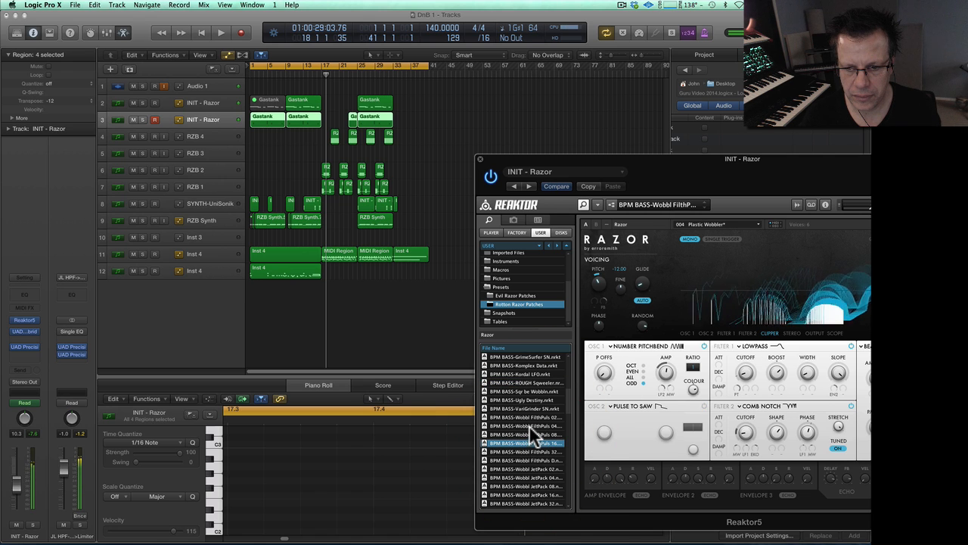
pyautogui.click(529, 426)
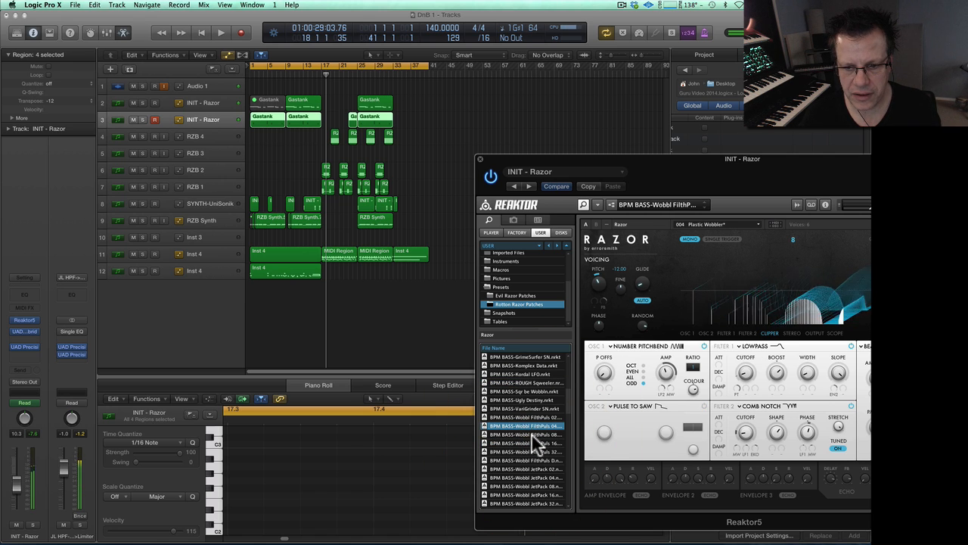
pyautogui.click(530, 434)
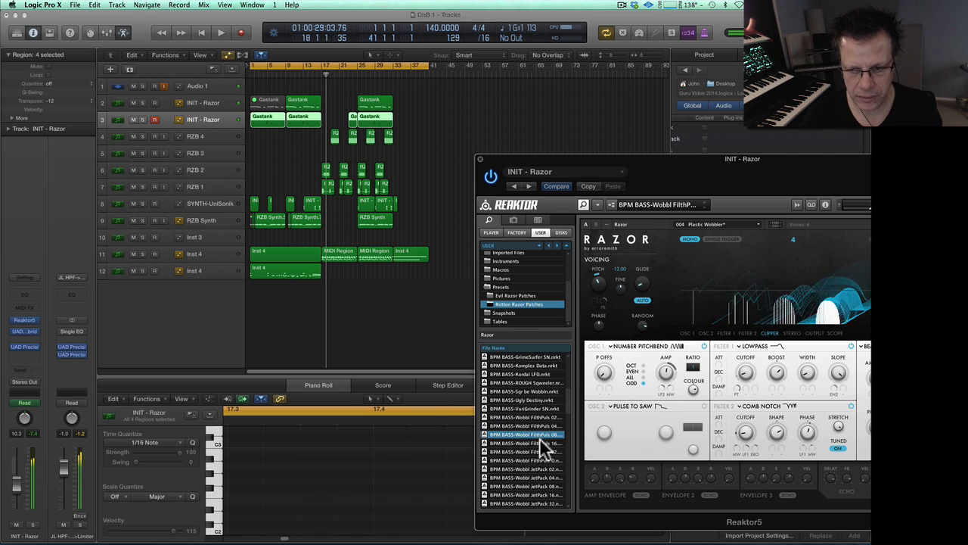
pyautogui.click(540, 484)
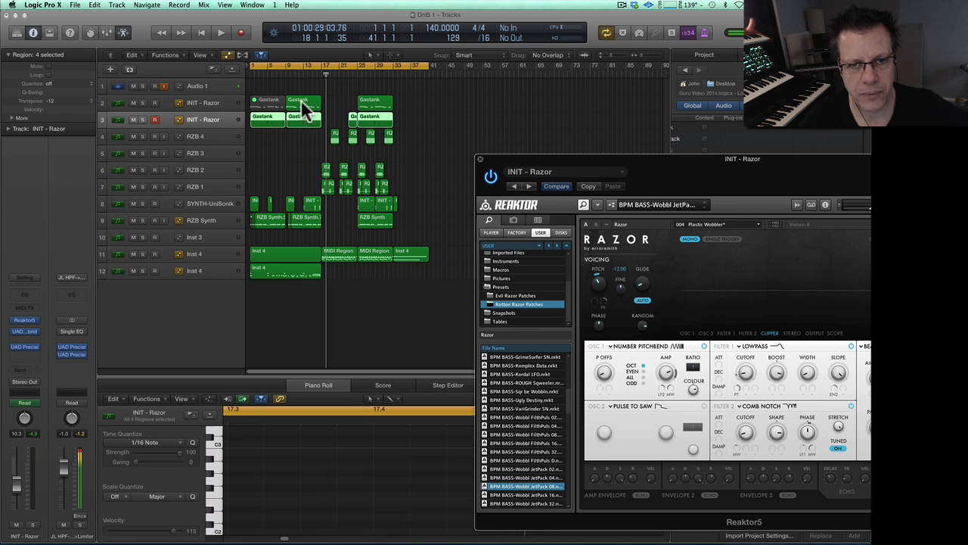
# Step: Load the BASS-Always Rotton preset in Razor for the second INIT - Razor track
pyautogui.click(193, 117)
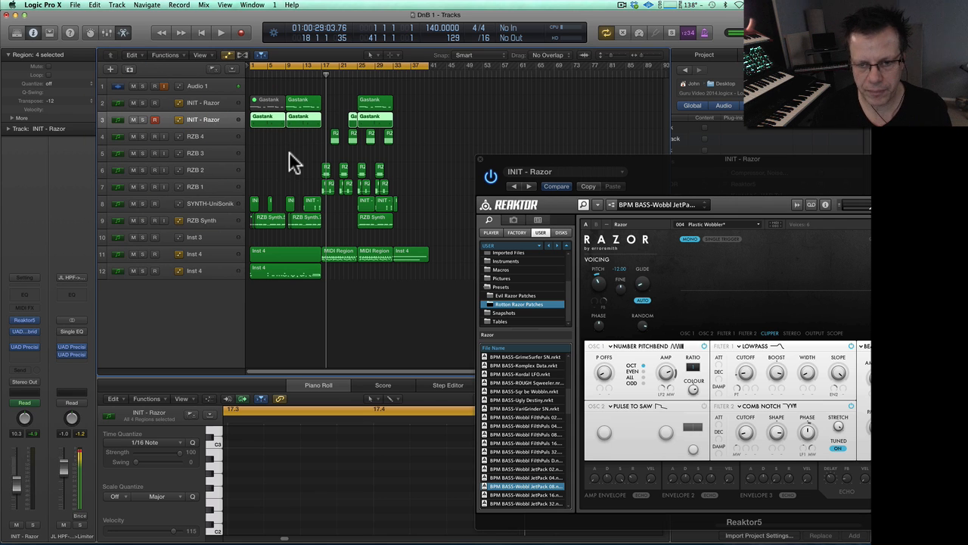
pyautogui.moveTo(567, 395); pyautogui.dragTo(563, 348)
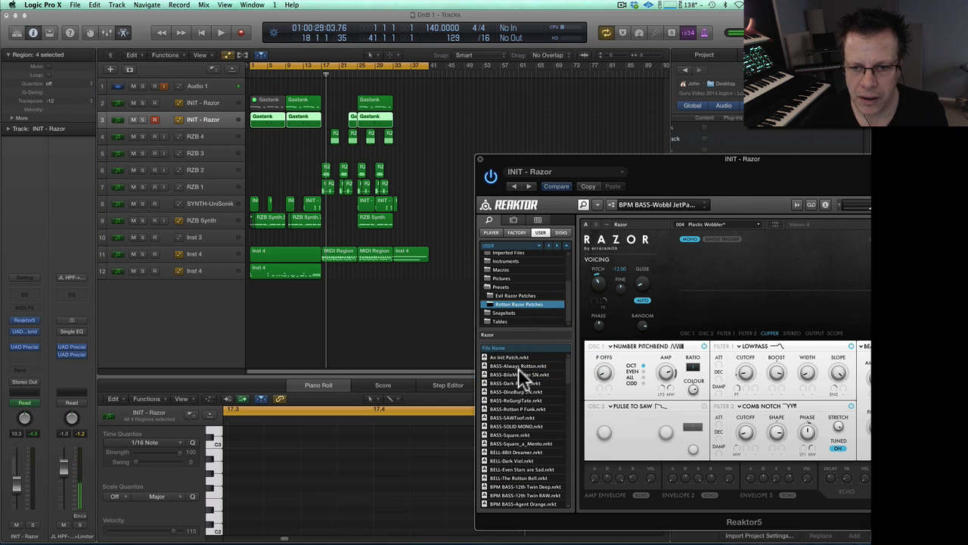
pyautogui.click(518, 365)
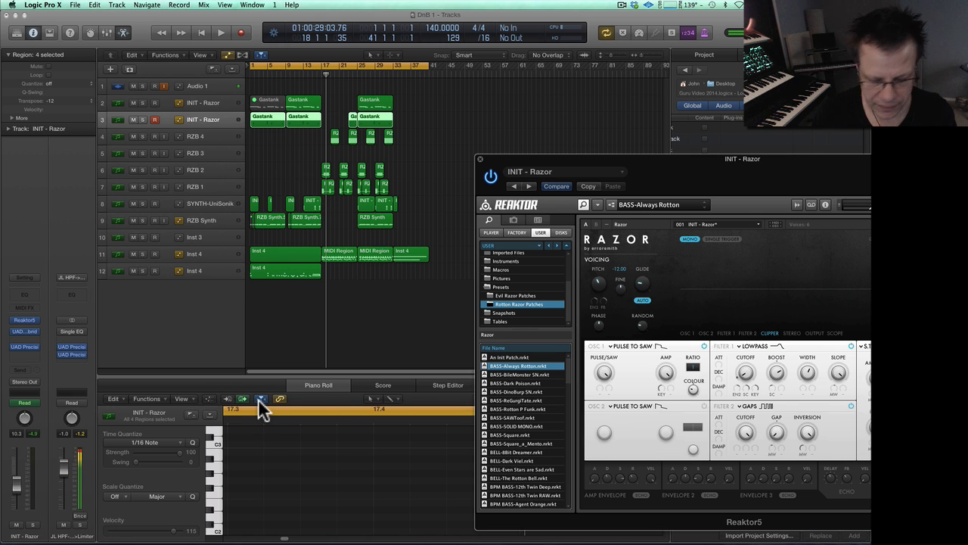
# Step: Show the mixer, hide the Razor window and look over the channel strips' instruments, effects and faders
pyautogui.press('x')
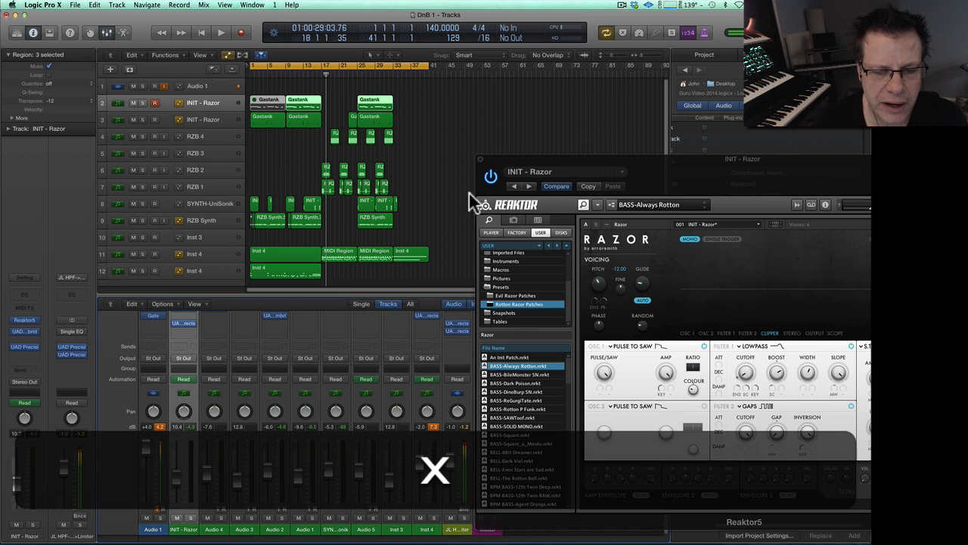
pyautogui.click(655, 190)
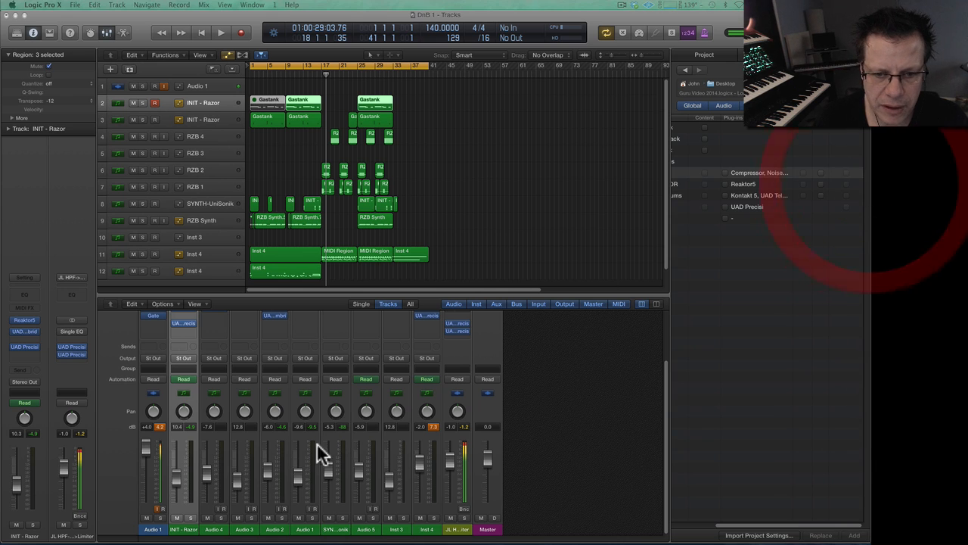
pyautogui.scroll(2, 436, 489)
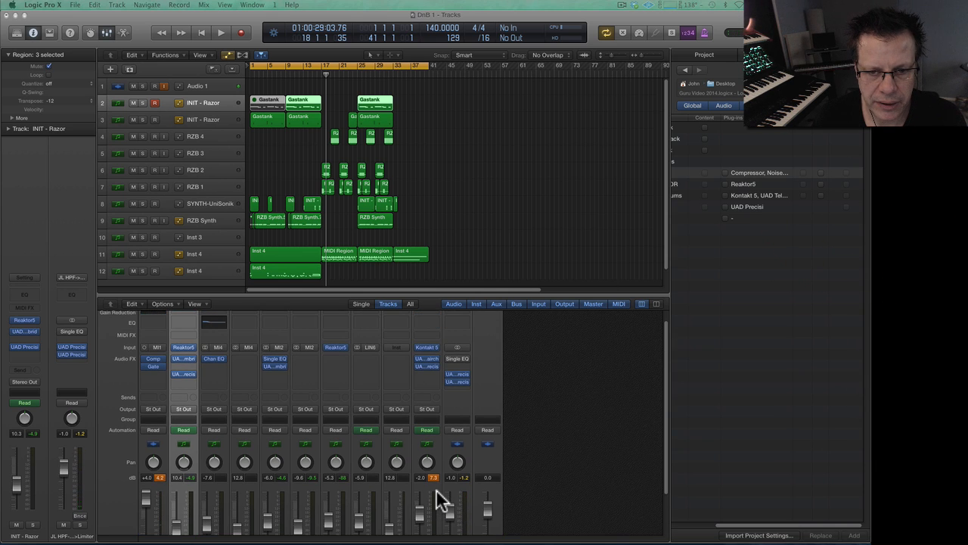
pyautogui.scroll(-1, 436, 489)
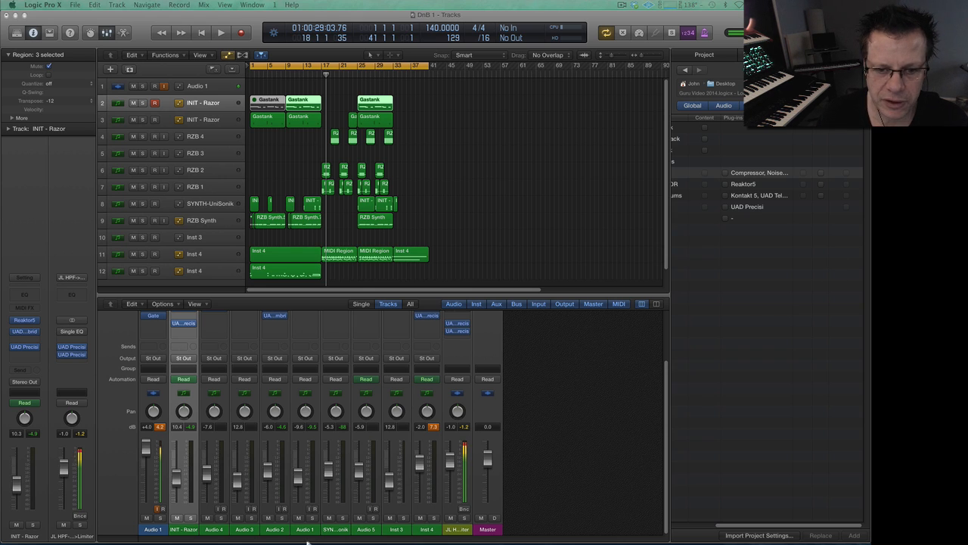
# Step: Select the Inst 4 channel strip, open its Kontakt 5 instrument and move that window clear of the track list
pyautogui.click(422, 521)
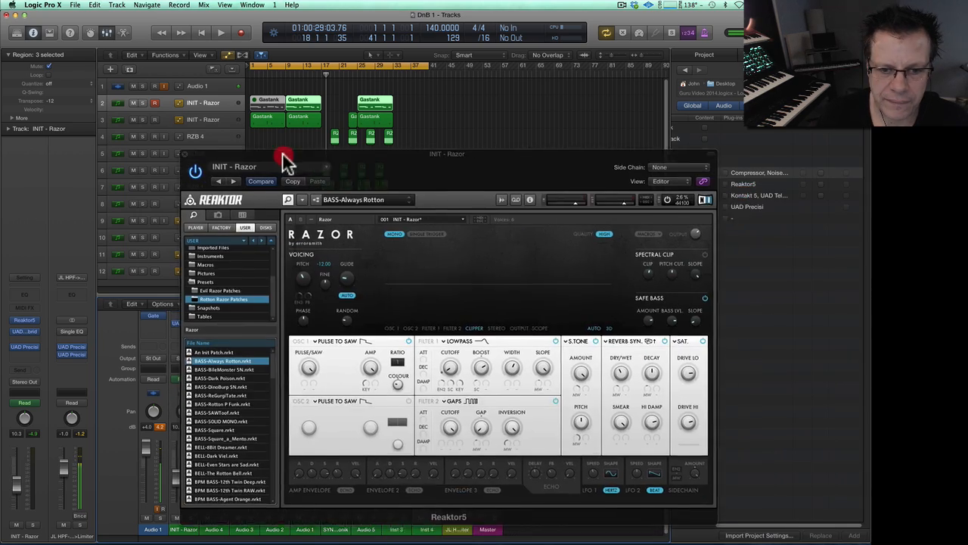
pyautogui.click(309, 96)
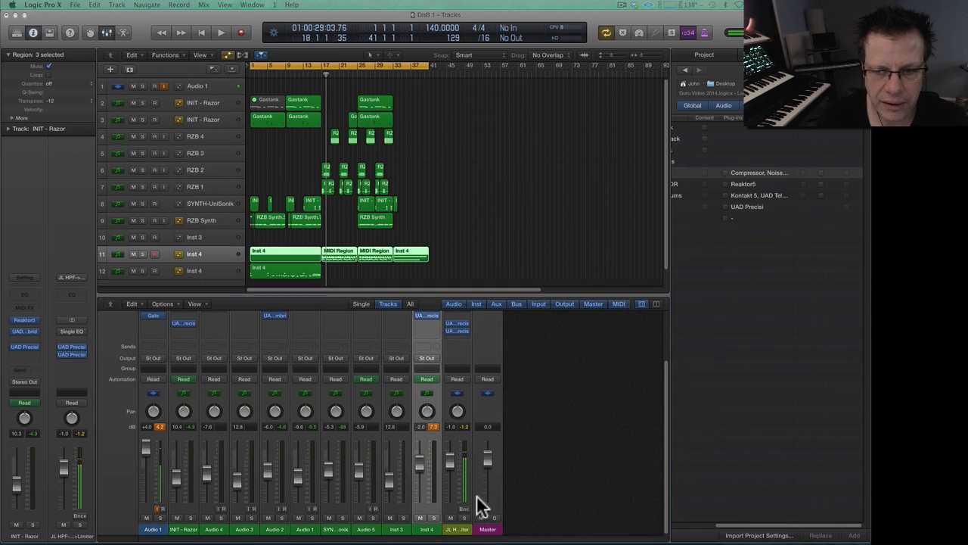
pyautogui.moveTo(655, 189); pyautogui.dragTo(503, 117)
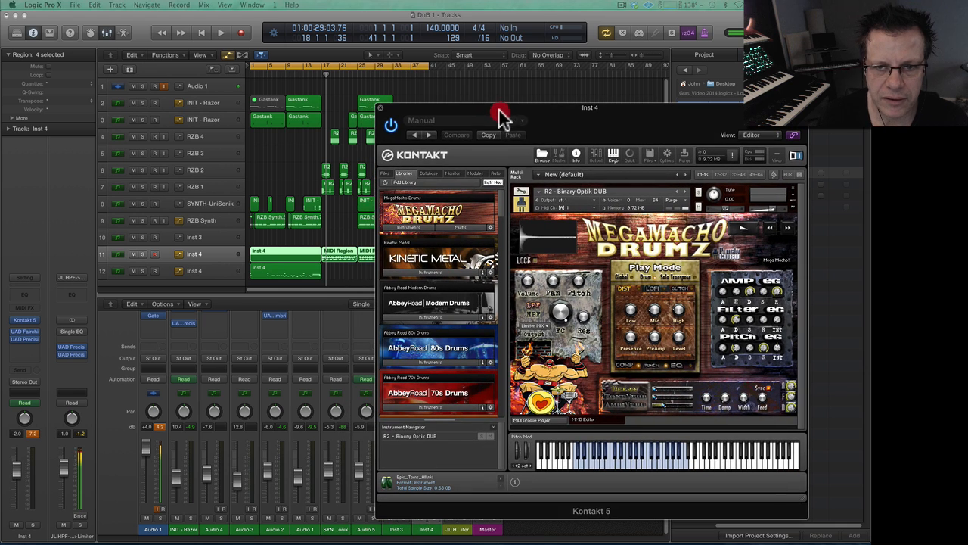
# Step: Select the regions on both Inst 4 tracks, solo them and play from about bar 17
pyautogui.click(196, 268)
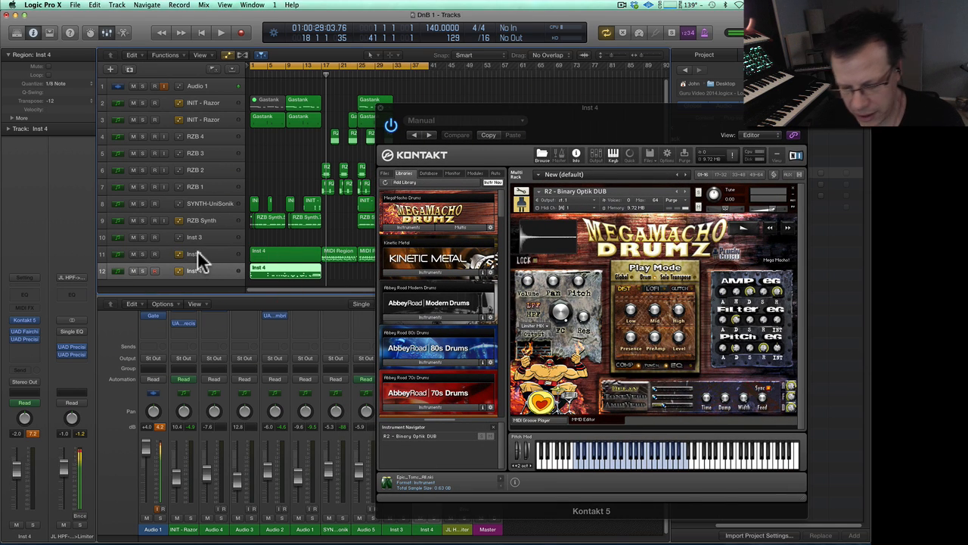
pyautogui.keyDown('shift'); pyautogui.click(198, 251); pyautogui.keyUp('shift')
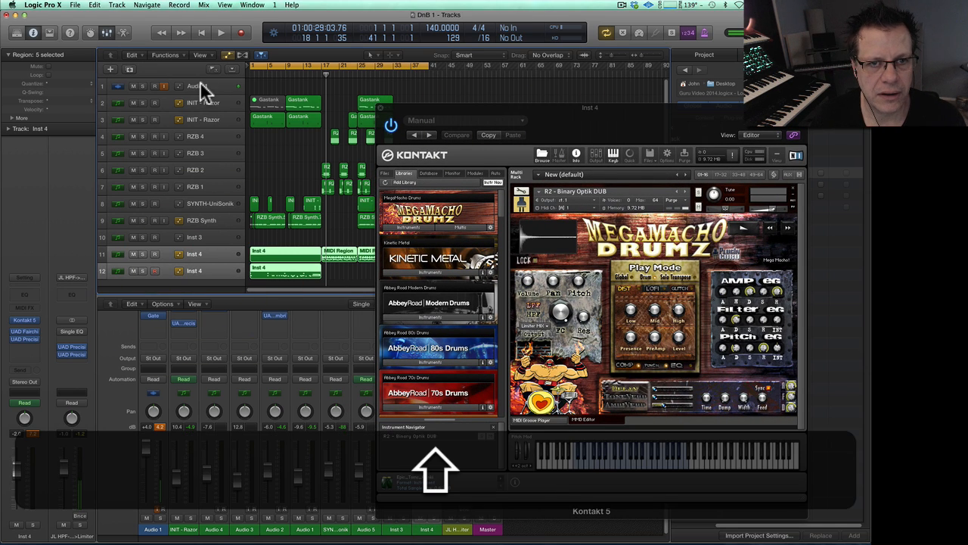
pyautogui.hotkey('alt', 'shift', 's')
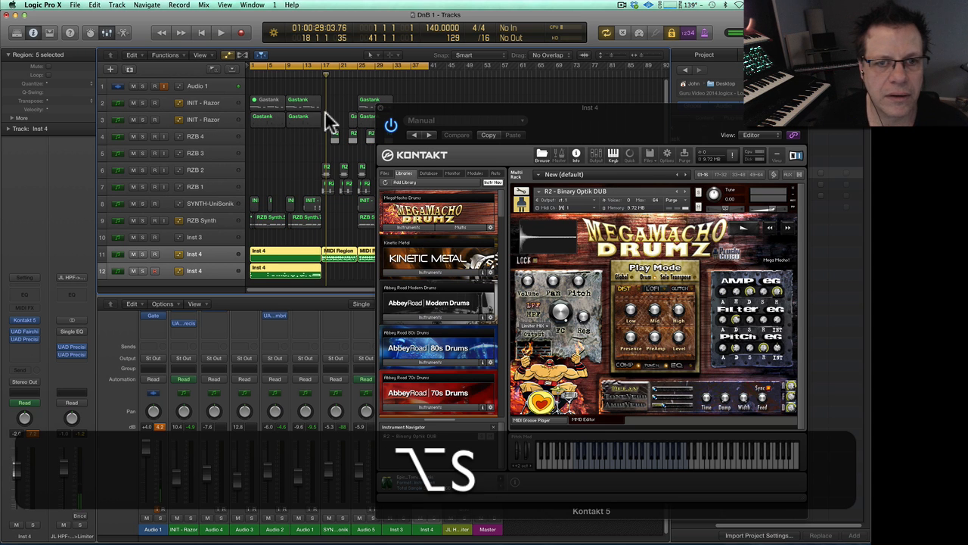
pyautogui.click(321, 70)
pyautogui.press('space')
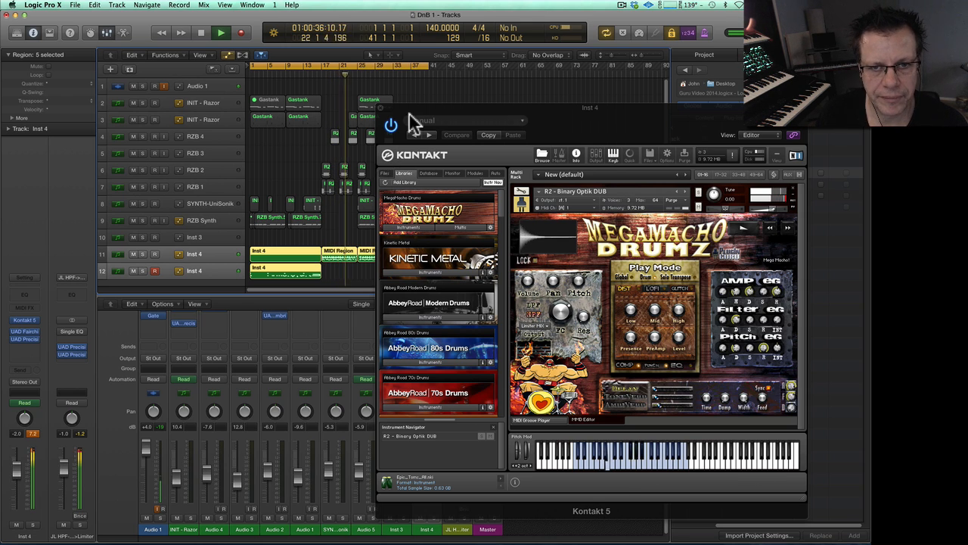
# Step: Close the Kontakt window, stop the soloed playback at about bar 26 and deselect the regions
pyautogui.click(380, 107)
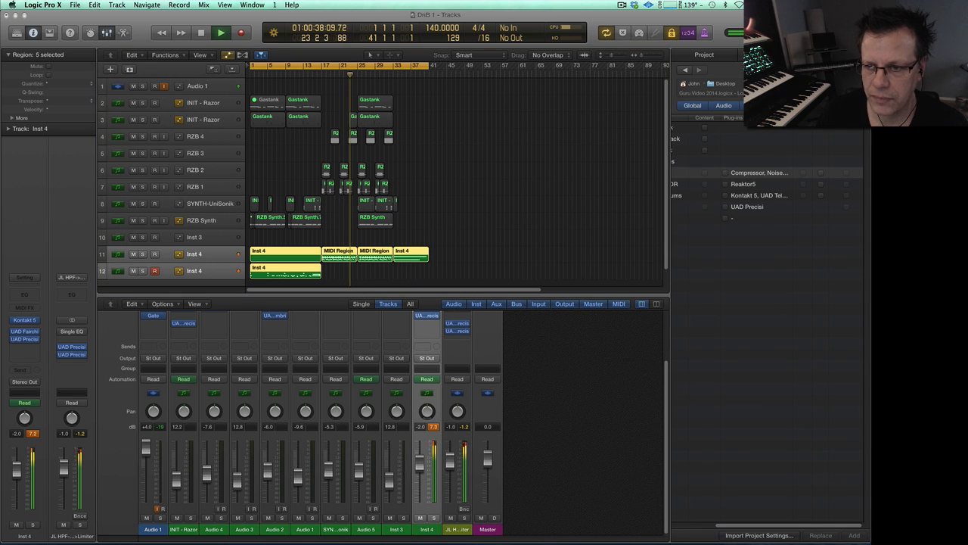
pyautogui.click(862, 203)
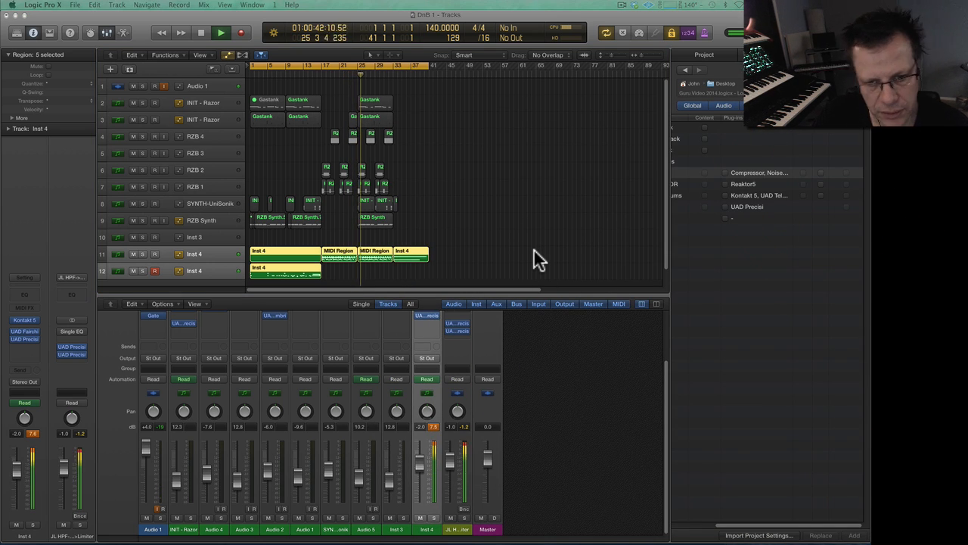
pyautogui.press('0')
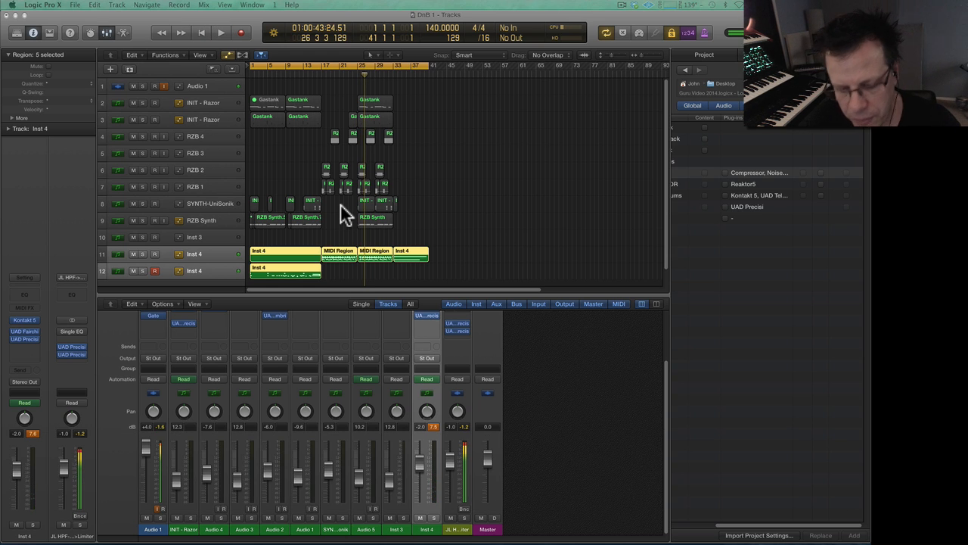
pyautogui.click(418, 222)
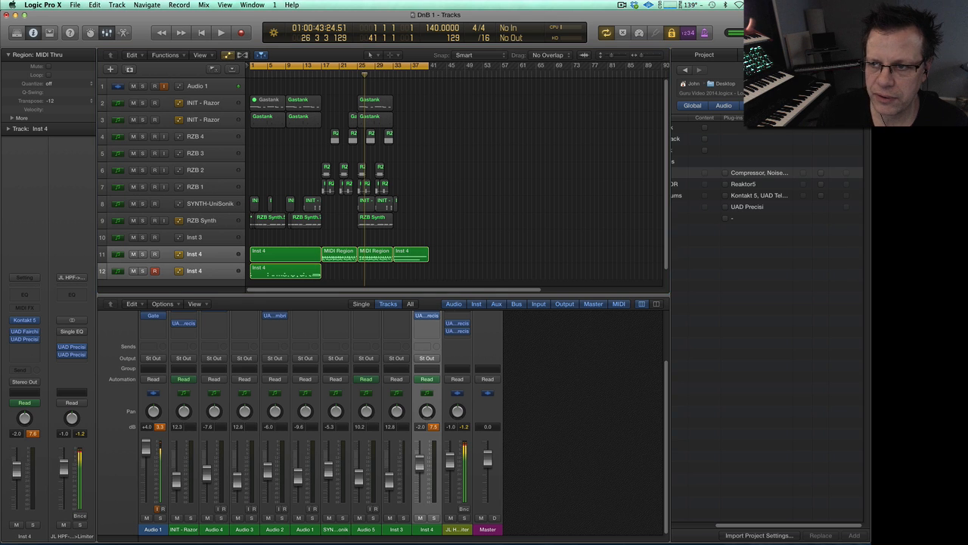
# Step: Bring back the Kontakt window and browse the KITS - DubStep single-instrument grooves in the MegaMacho Drumz MIDI Groove Player
pyautogui.press('v')
pyautogui.click(374, 62)
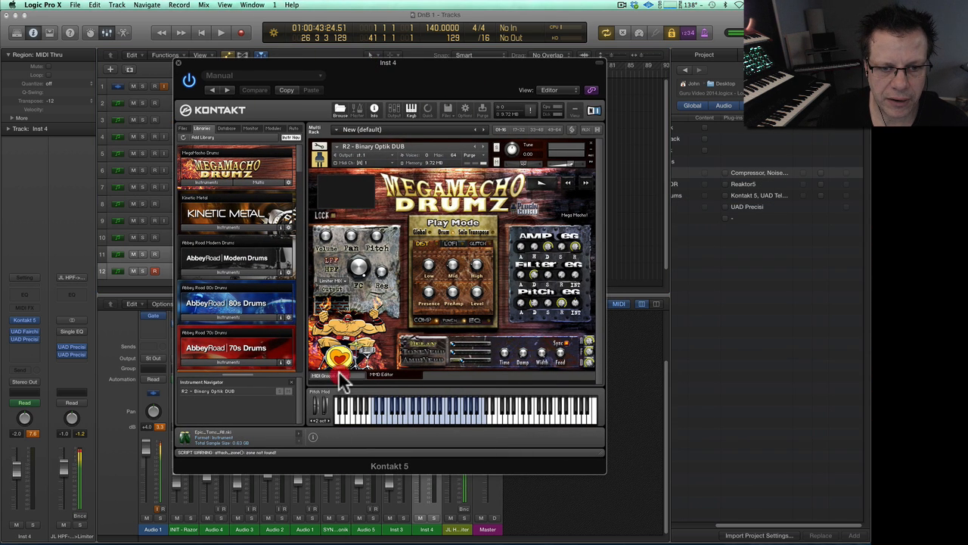
pyautogui.click(339, 376)
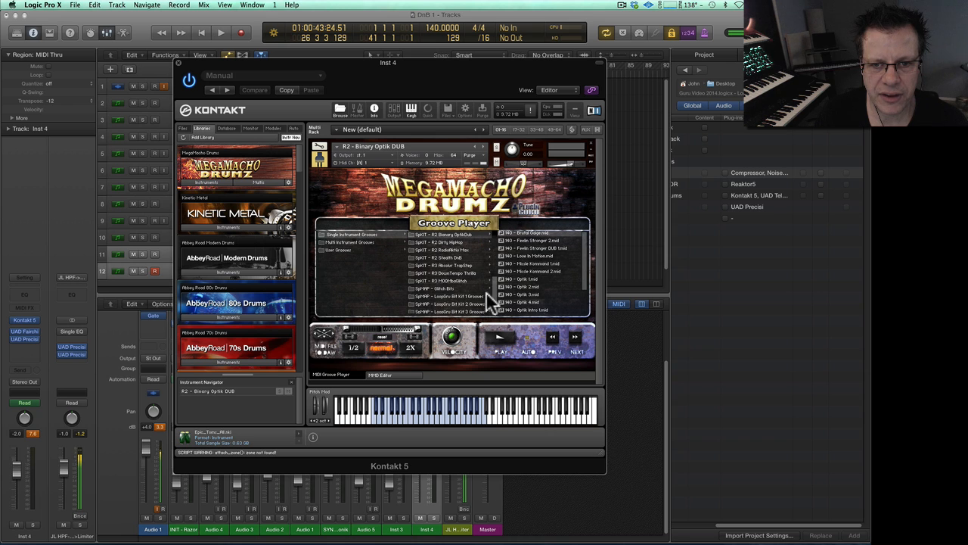
pyautogui.moveTo(487, 293); pyautogui.dragTo(492, 244)
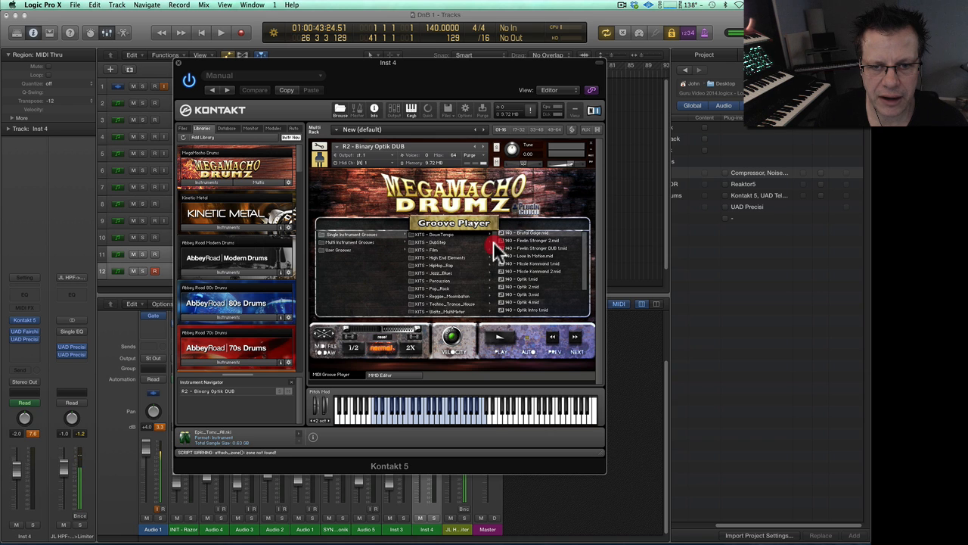
pyautogui.click(432, 241)
pyautogui.click(584, 278)
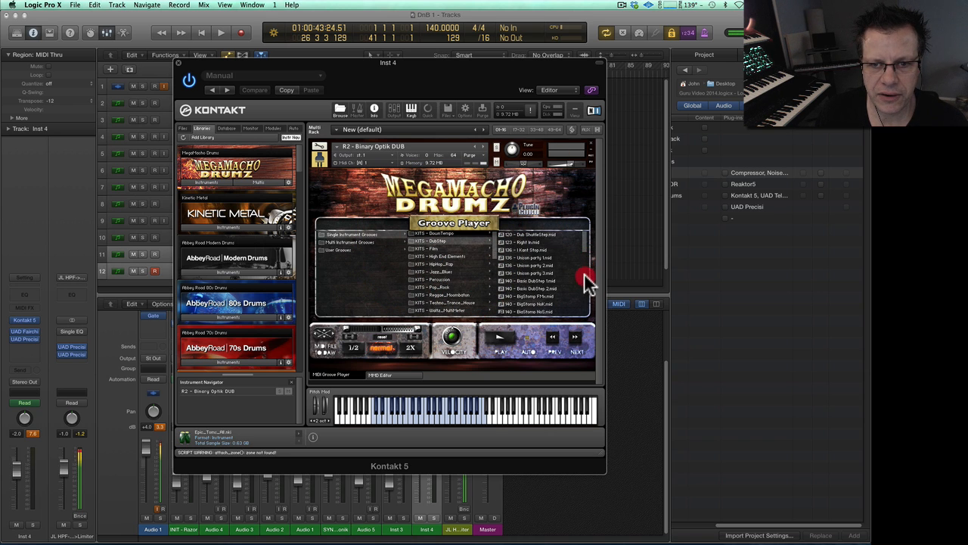
pyautogui.click(583, 246)
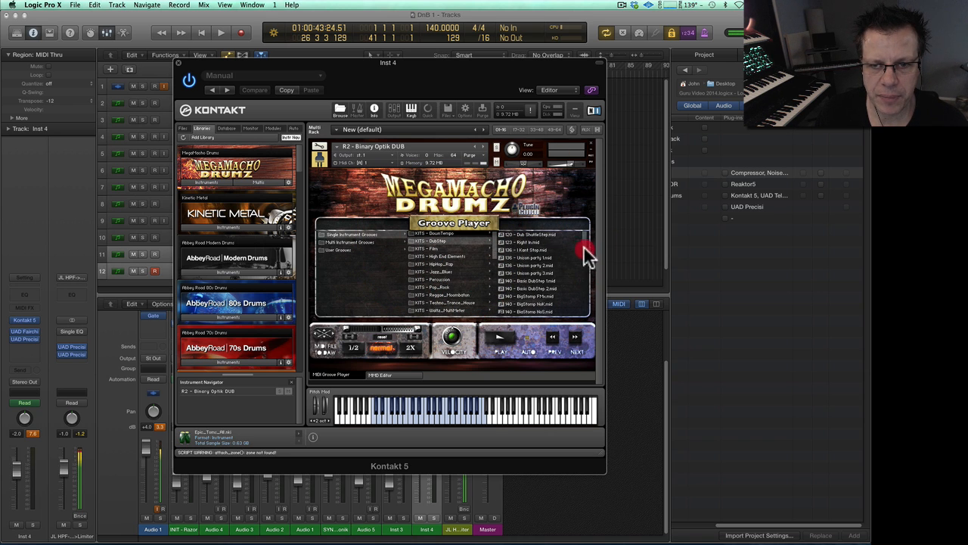
# Step: Close the Kontakt window and play the arrangement from about bar 7, stopping in bar 10
pyautogui.click(178, 61)
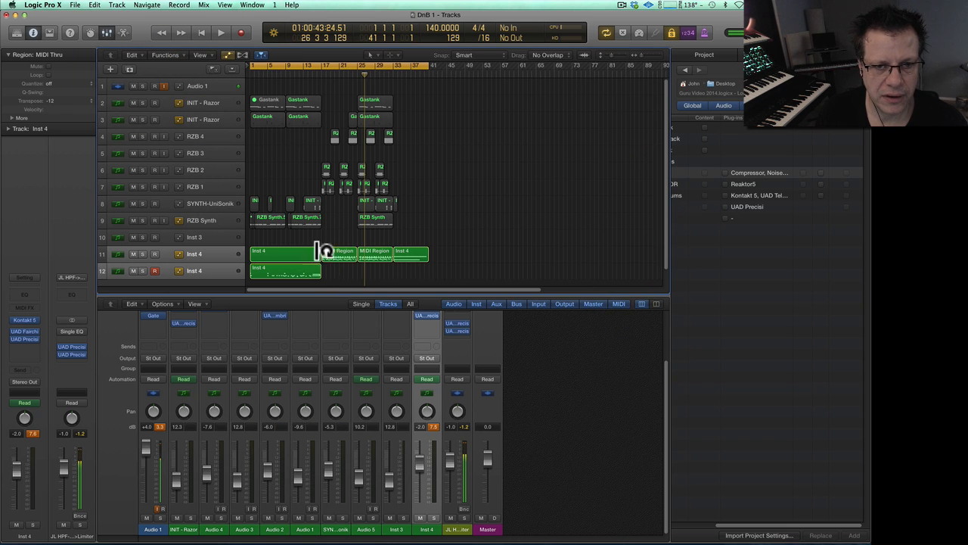
pyautogui.doubleClick(276, 71)
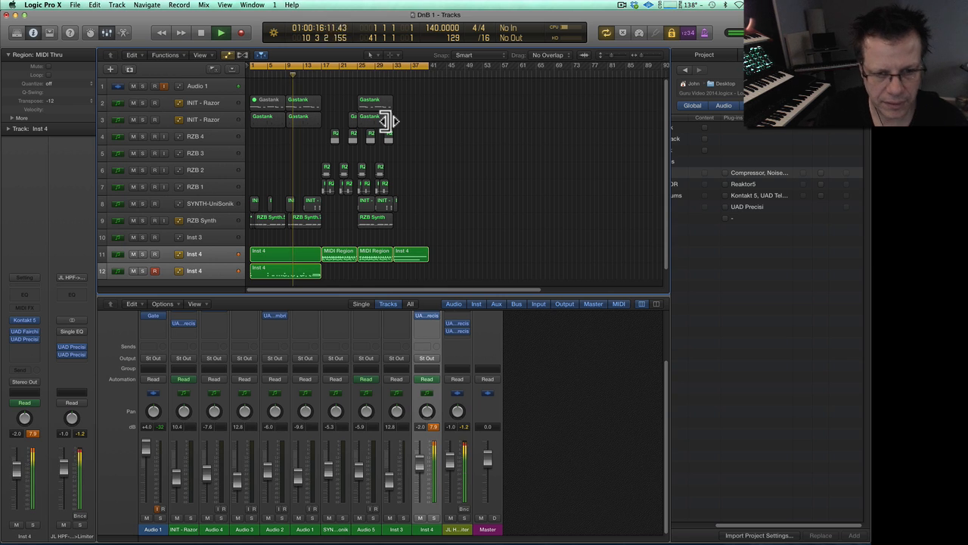
pyautogui.press('0')
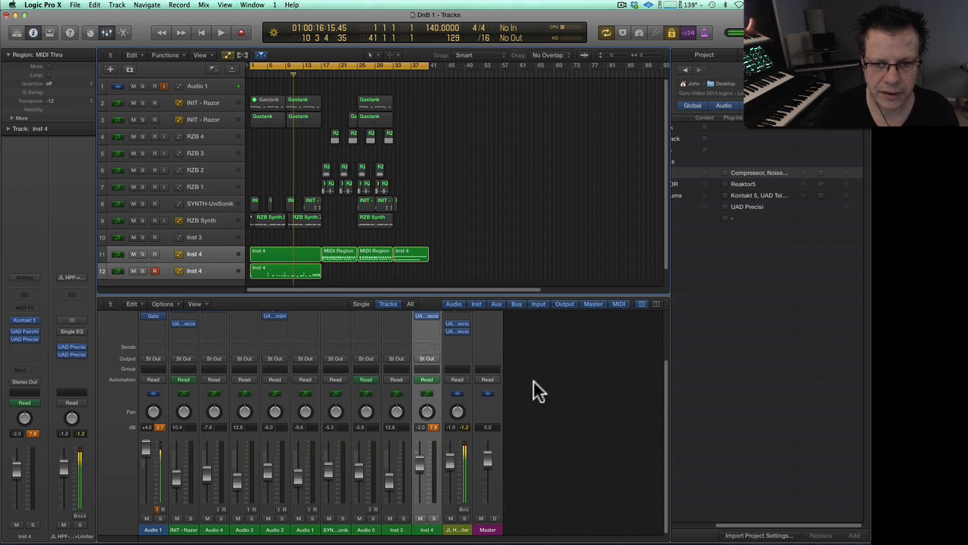
# Step: Open the Inst 4 strip's Kontakt 5 instrument and look into the edit mode of R2 - Binary Optik DUB, returning to its performance view
pyautogui.scroll(3, 533, 380)
pyautogui.click(429, 336)
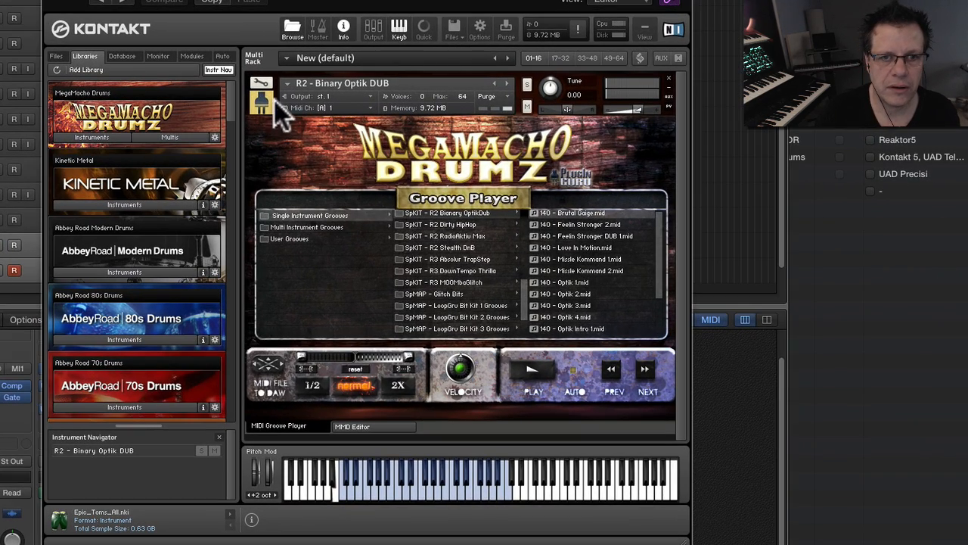
pyautogui.click(266, 84)
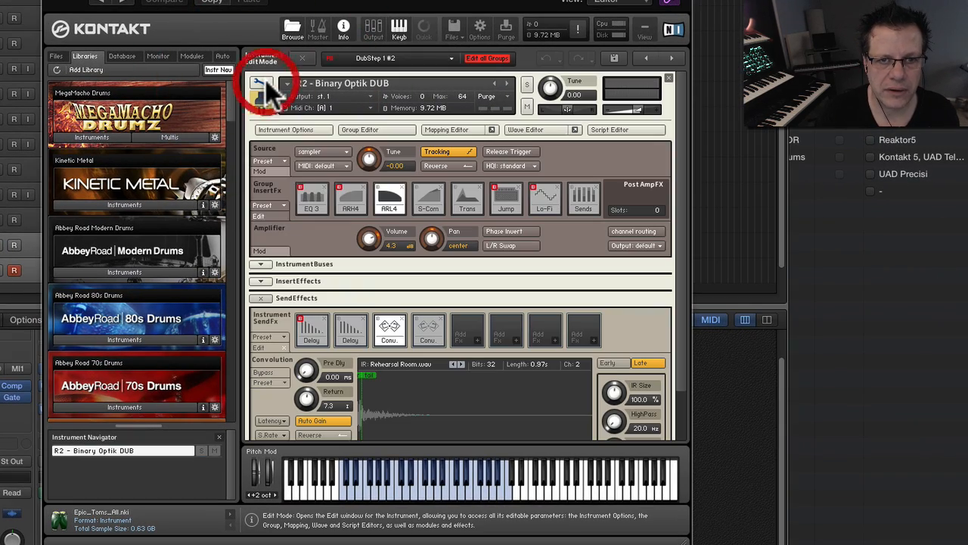
pyautogui.click(265, 81)
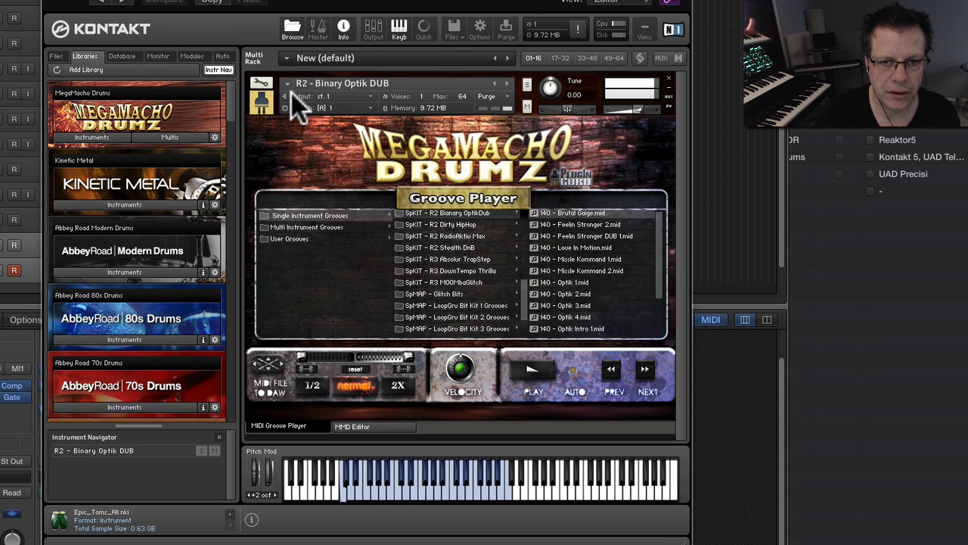
# Step: Show the MMD Editor of the drum instrument, view its Punch effect controls and close the Kontakt window
pyautogui.click(370, 426)
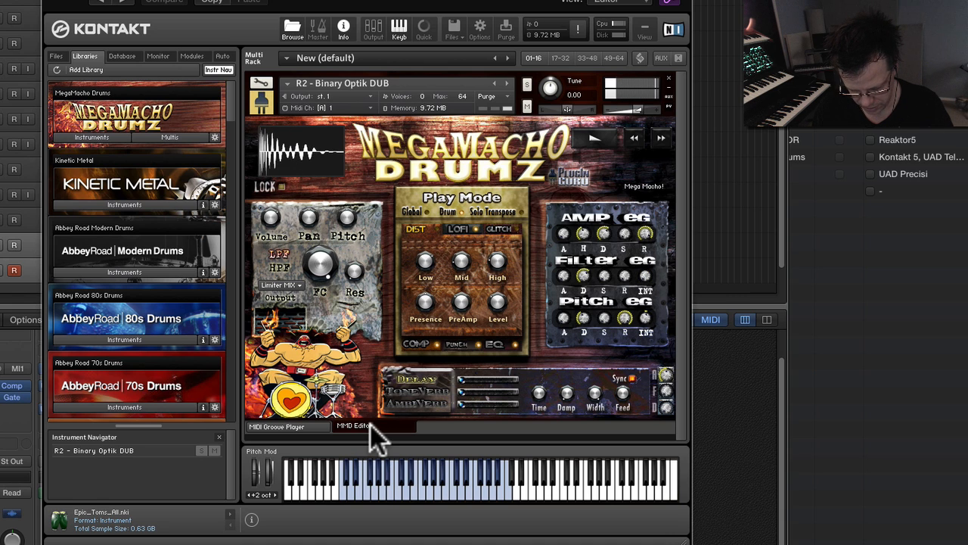
pyautogui.click(475, 226)
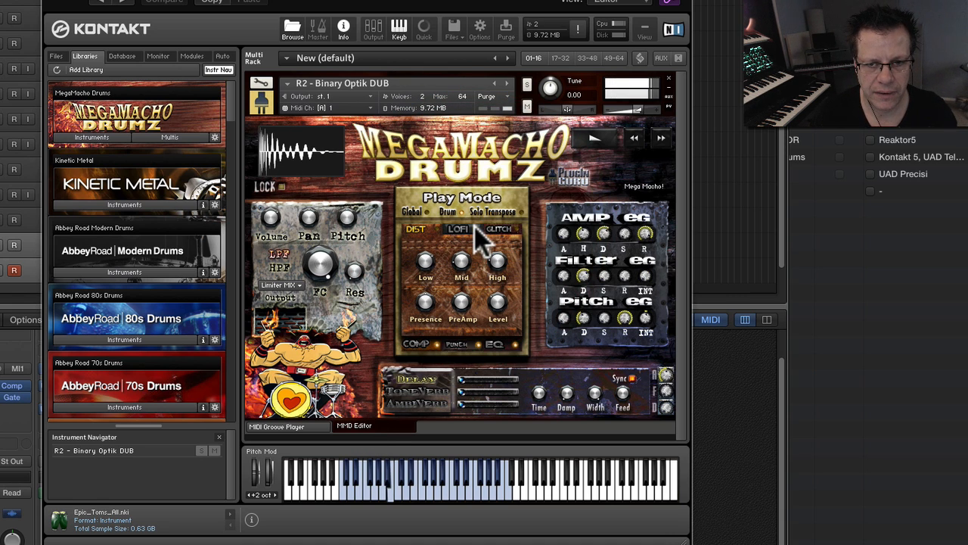
pyautogui.click(476, 228)
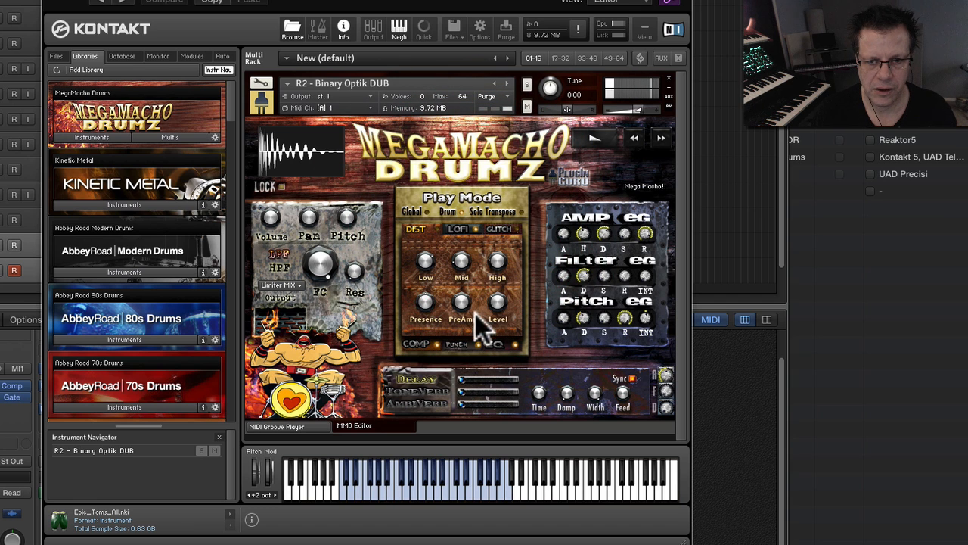
pyautogui.click(457, 344)
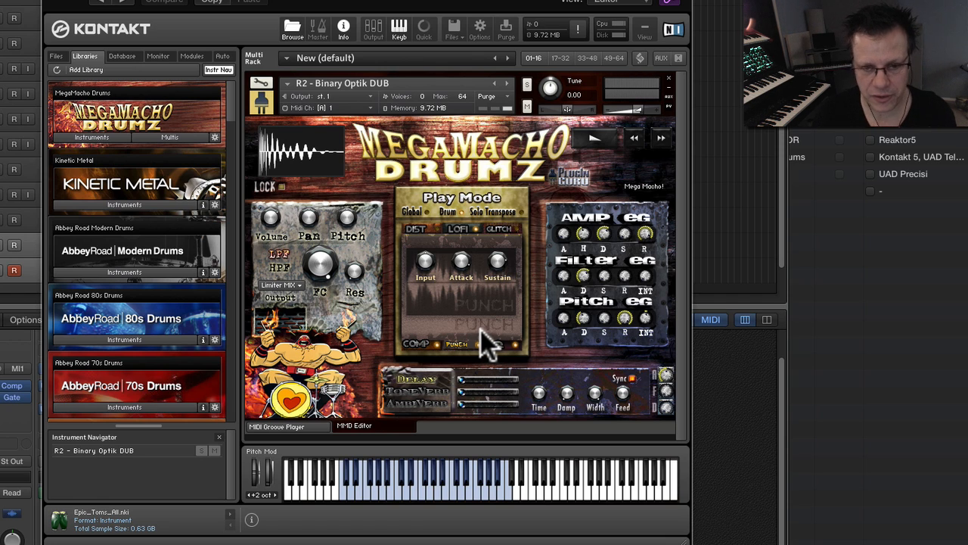
pyautogui.click(54, 2)
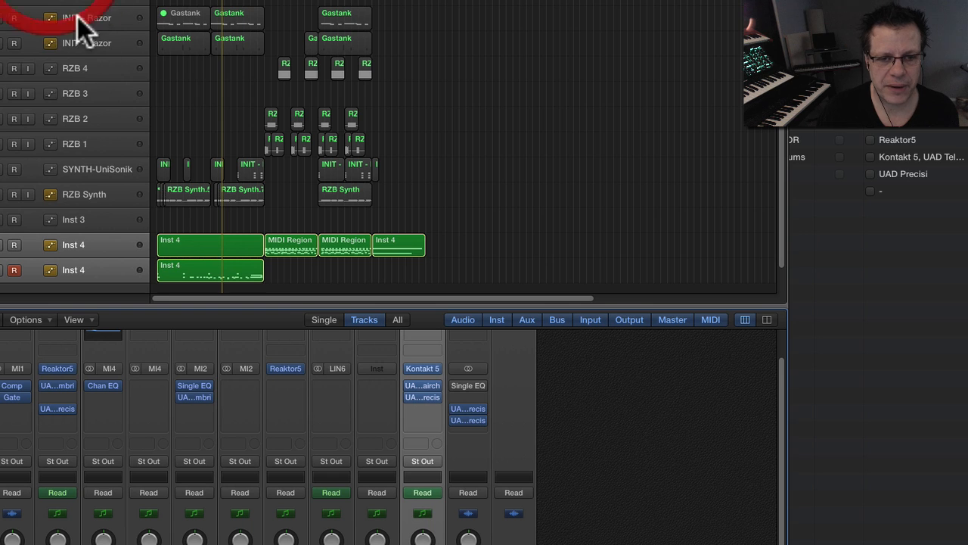
# Step: Inspect the UAD Precision Equalizer and Precision Limiter on the JL HPF->Master EQ->Limiter strip and close them
pyautogui.click(470, 409)
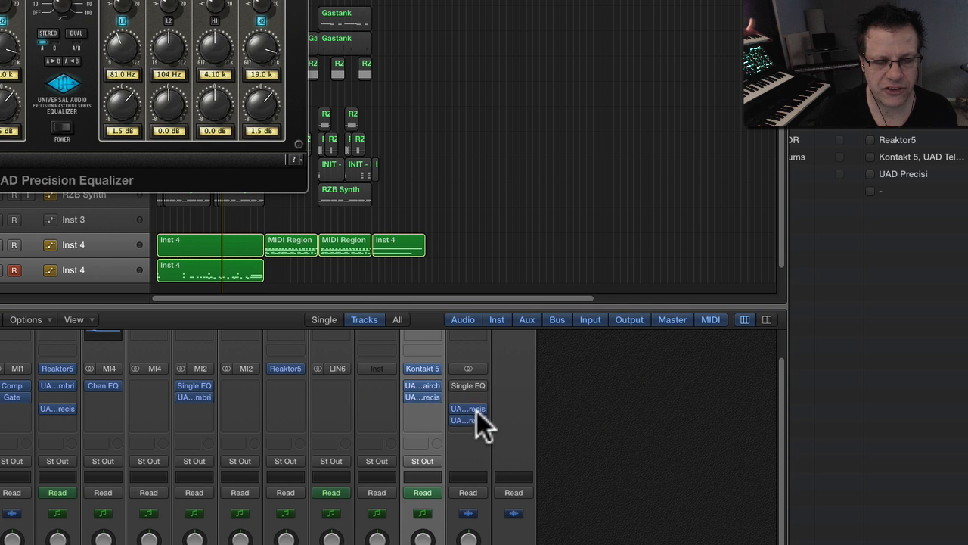
pyautogui.moveTo(158, 0); pyautogui.dragTo(670, 107)
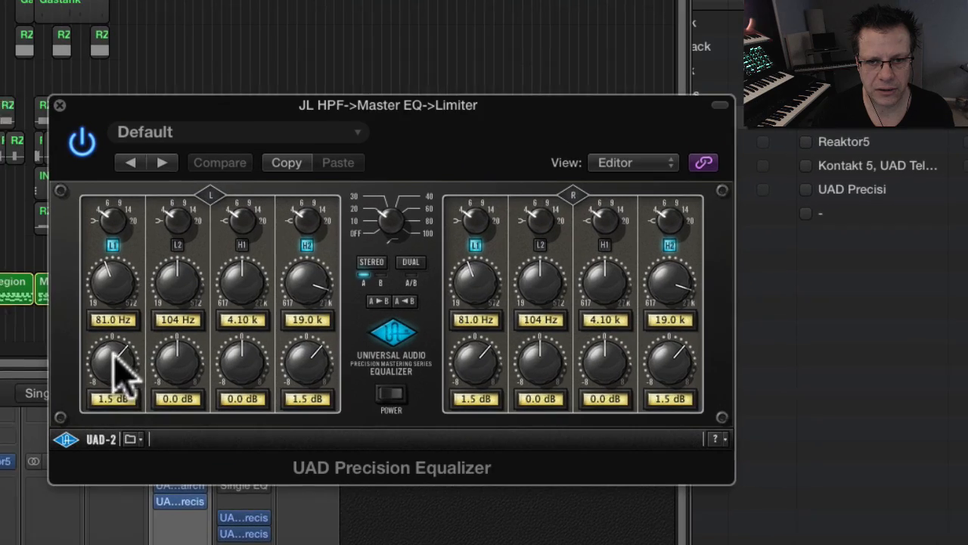
pyautogui.click(237, 537)
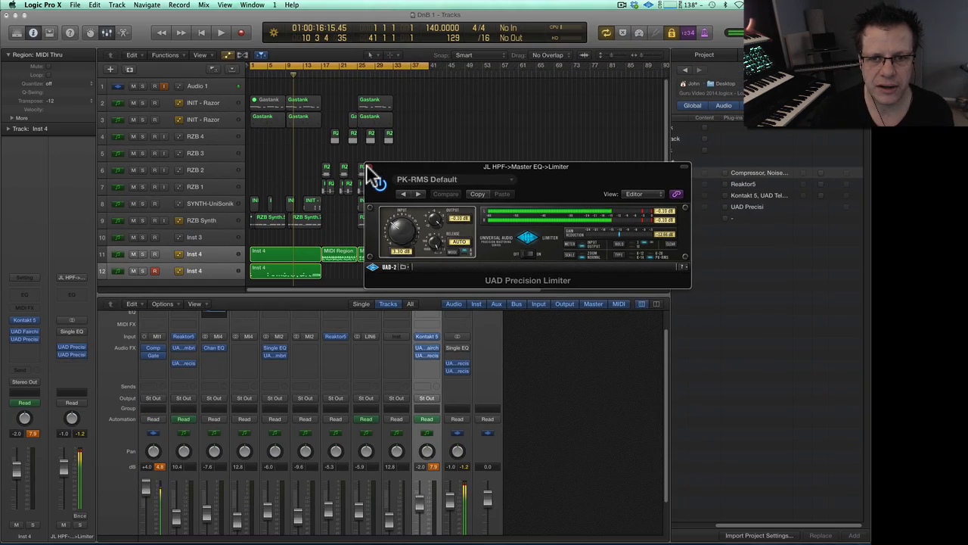
pyautogui.click(369, 165)
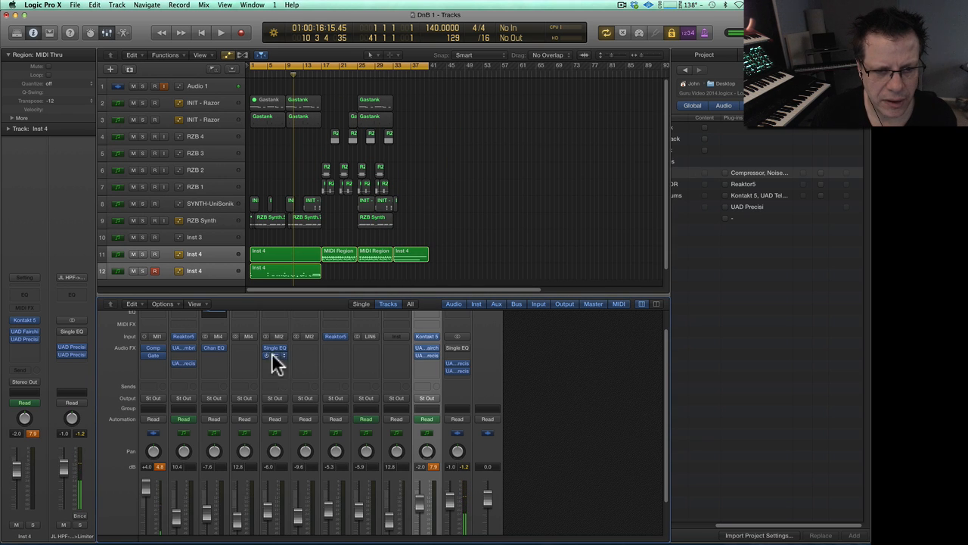
# Step: Open the UAD Cambridge equalizer on the Audio 2 strip and move its window clear of the tracks
pyautogui.scroll(1, 607, 379)
pyautogui.scroll(-1, 579, 378)
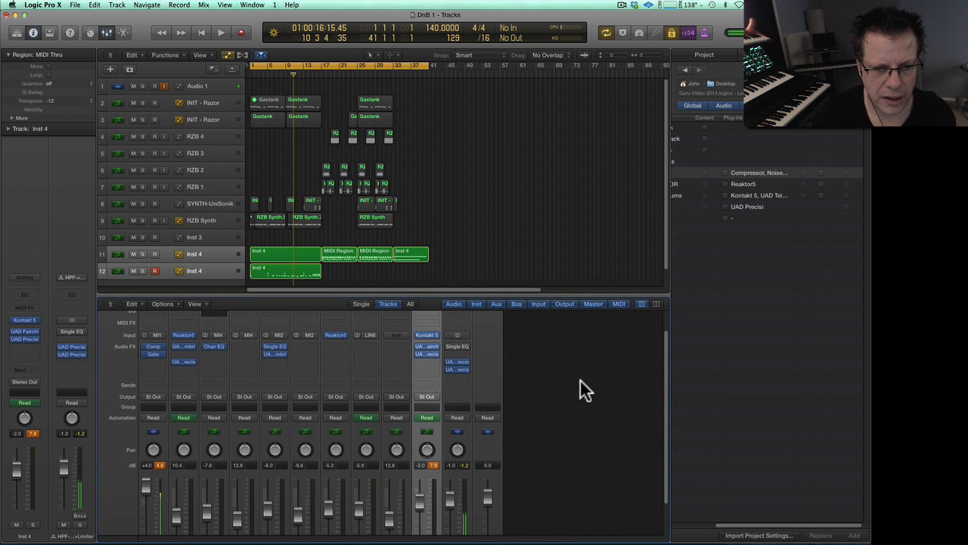
pyautogui.click(274, 353)
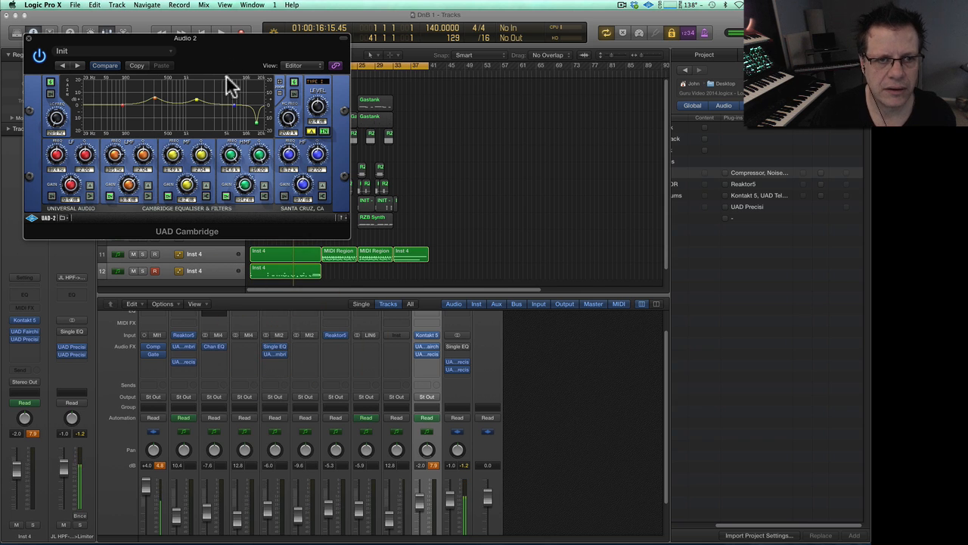
pyautogui.moveTo(234, 48); pyautogui.dragTo(717, 303)
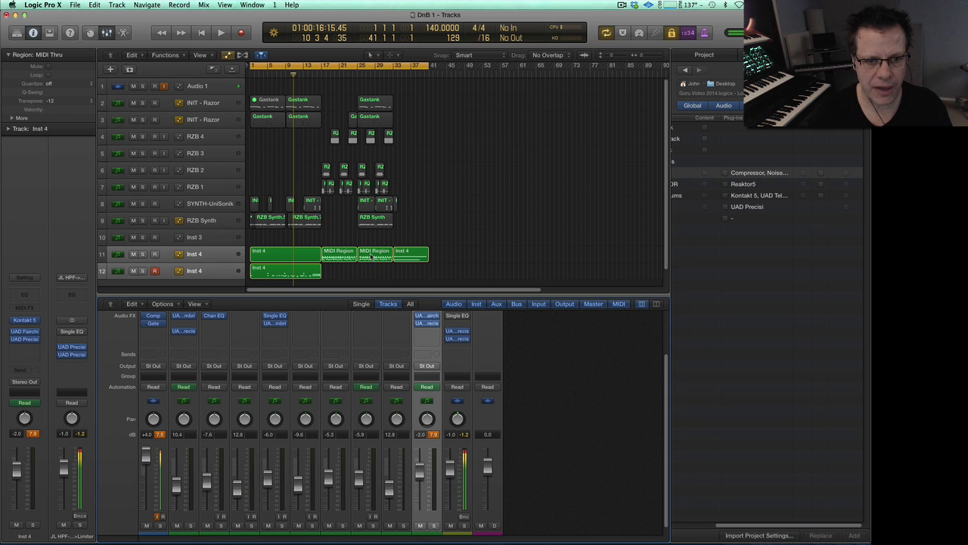
# Step: Open the INIT - Razor strip's Reaktor5 instrument, look through the Errorsmith snapshots without choosing one and close the window
pyautogui.scroll(5, 275, 345)
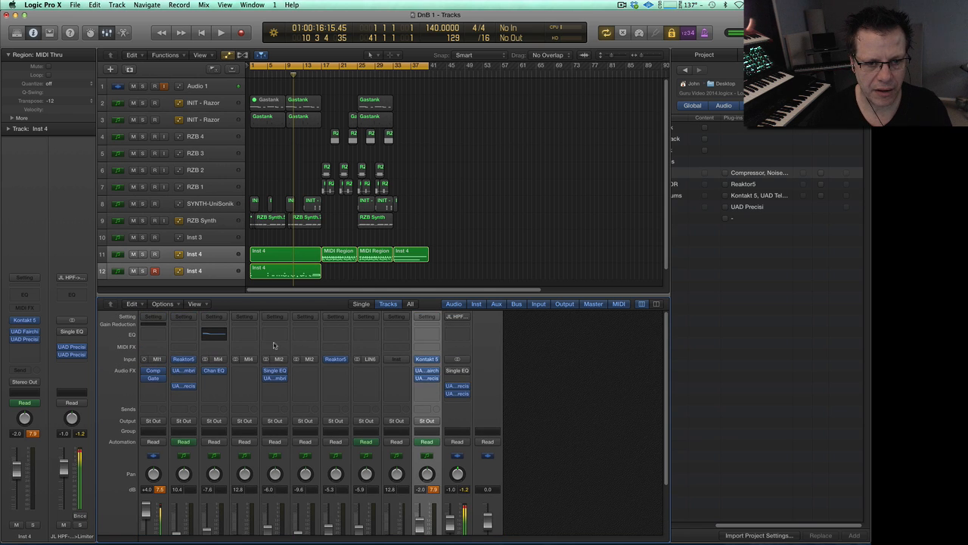
pyautogui.click(184, 359)
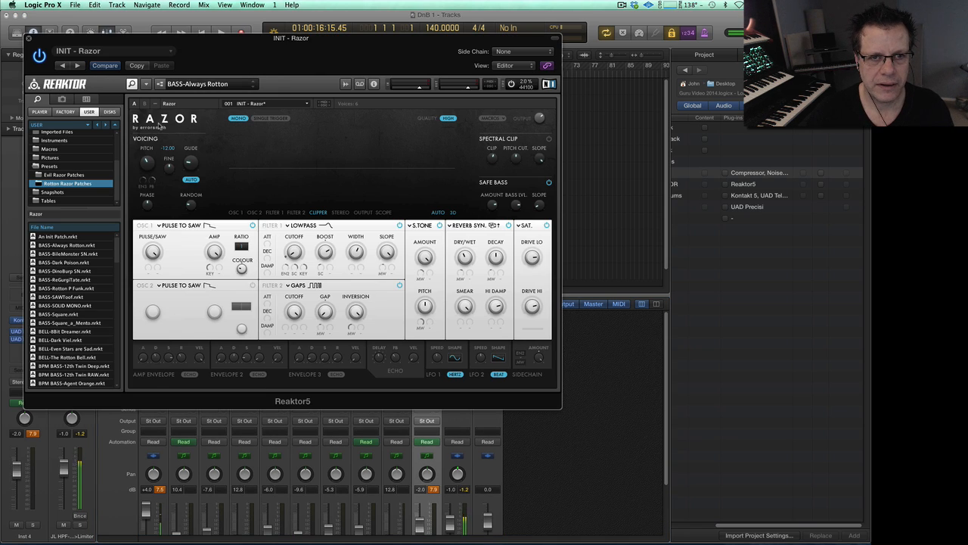
pyautogui.click(219, 84)
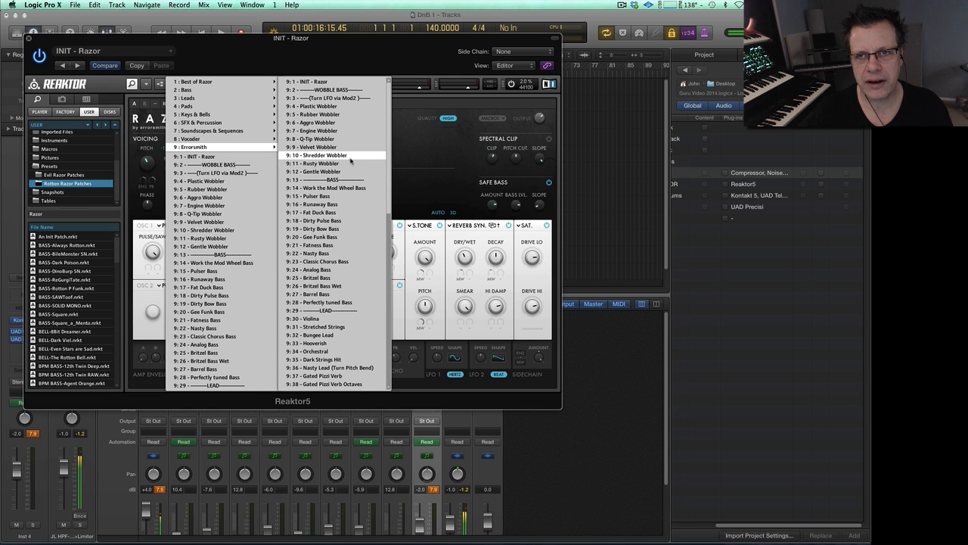
pyautogui.click(446, 159)
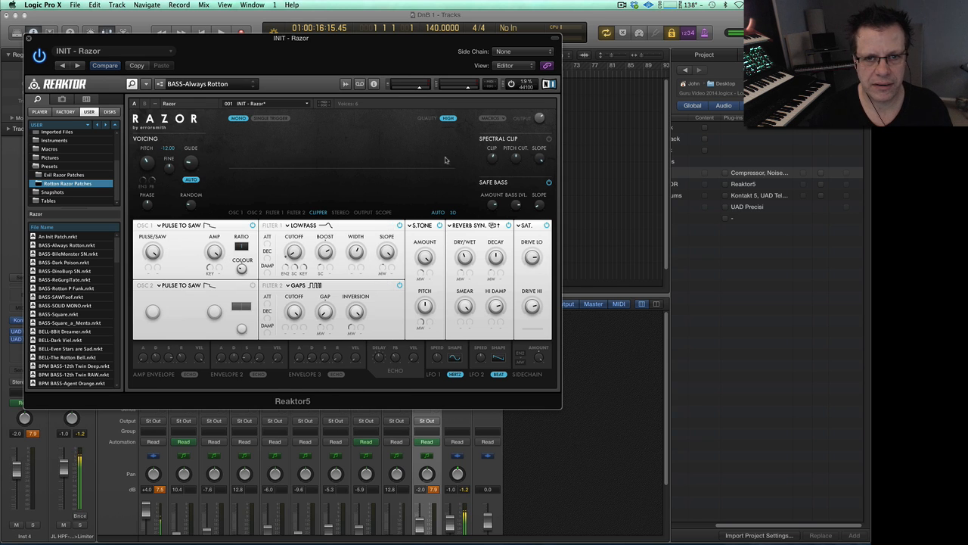
pyautogui.click(28, 37)
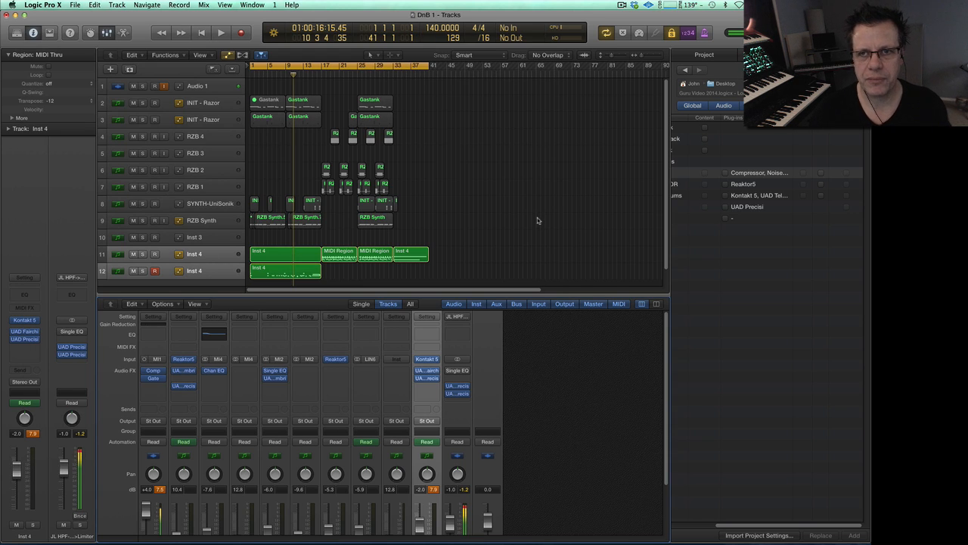